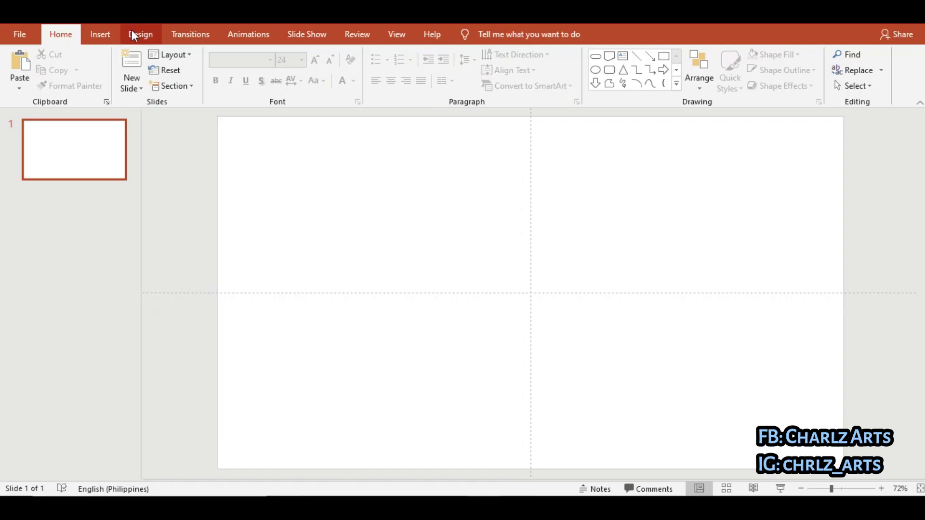
Set a custom 8.5 × 11 in portrait slide size, choosing Maximize for existing content
{"action": "left_click", "coordinate": [133, 32]}
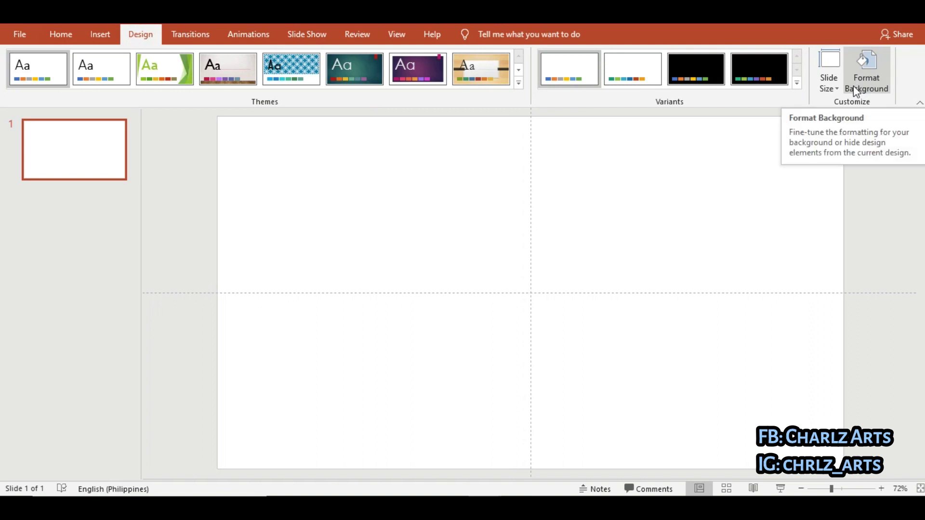
{"action": "left_click", "coordinate": [830, 81]}
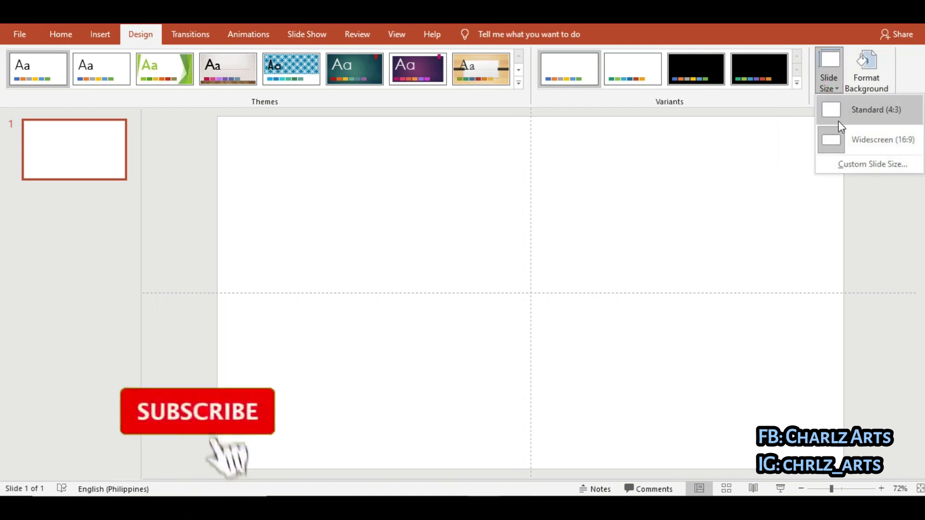
{"action": "left_click", "coordinate": [867, 167]}
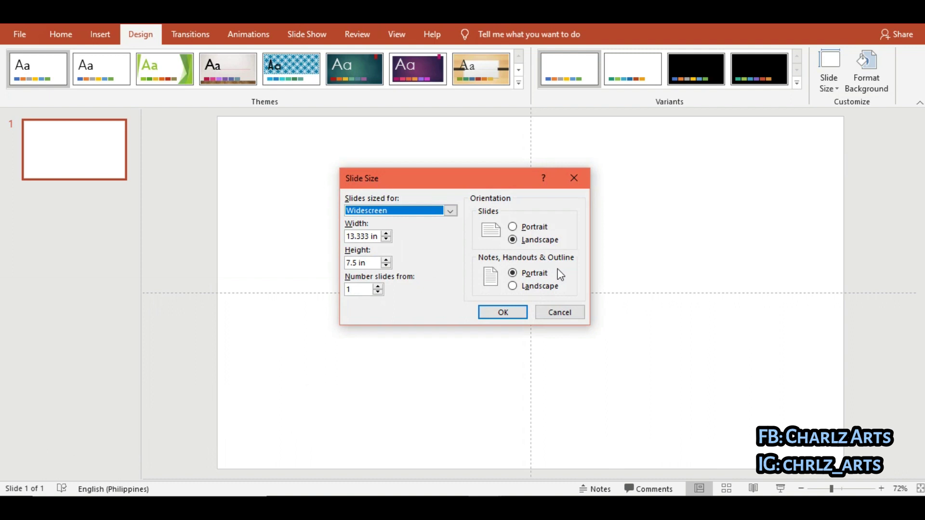
{"action": "left_click", "coordinate": [370, 237]}
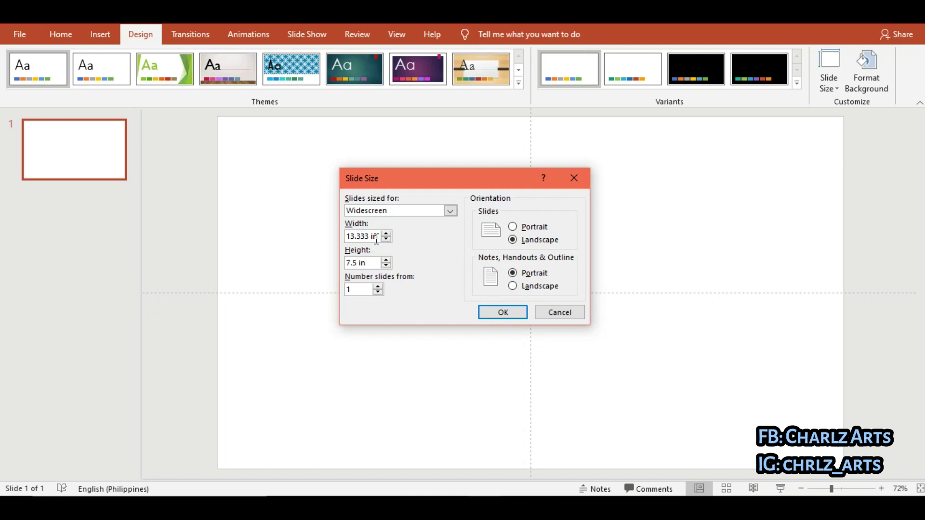
{"action": "key", "text": "BackSpace"}
{"action": "key", "text": "BackSpace"}
{"action": "key", "text": "BackSpace"}
{"action": "type", "text": "8.5"}
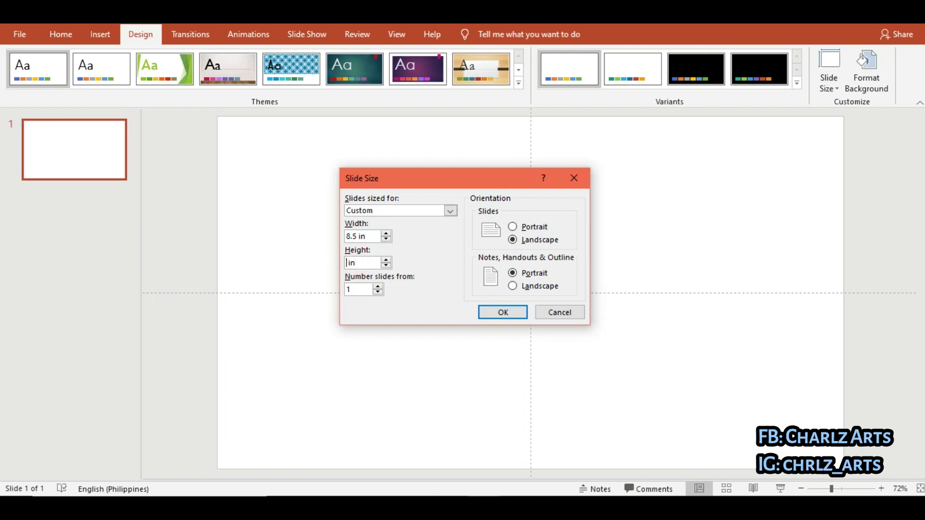
{"action": "type", "text": "11"}
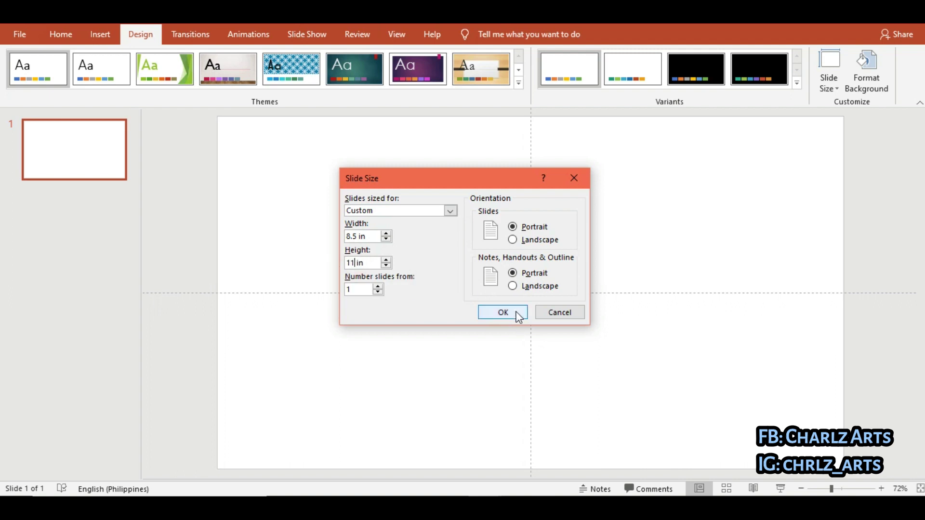
{"action": "left_click", "coordinate": [512, 313]}
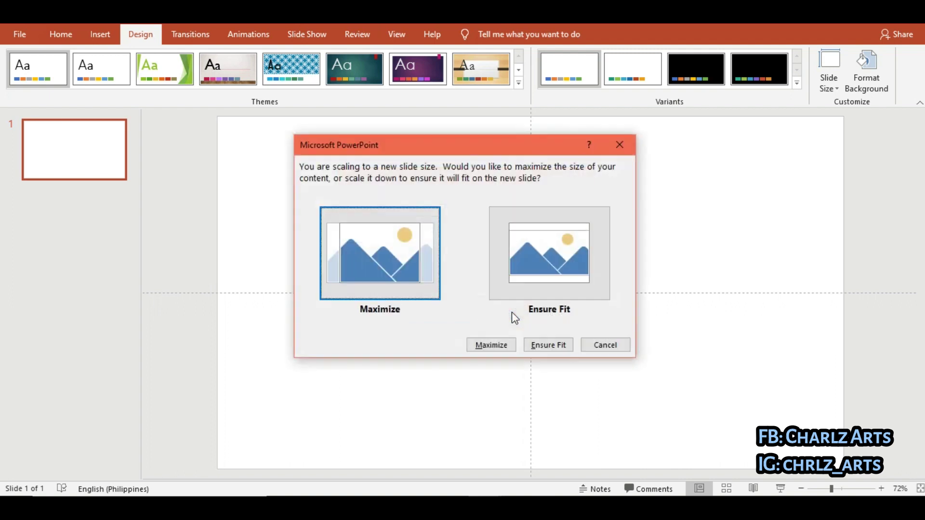
{"action": "left_click", "coordinate": [483, 347]}
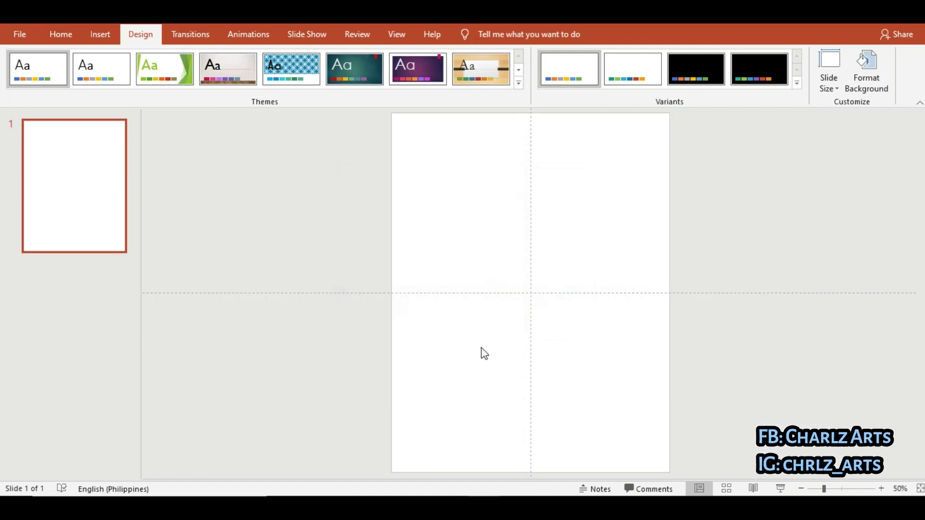
Insert the grey-stripe picture 'download (5)' from this computer
{"action": "left_click", "coordinate": [100, 34]}
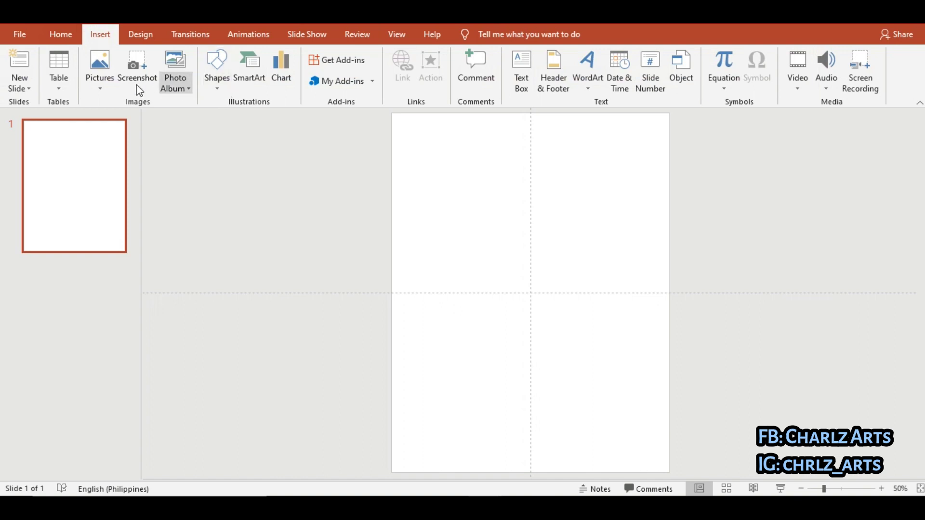
{"action": "left_click", "coordinate": [100, 77]}
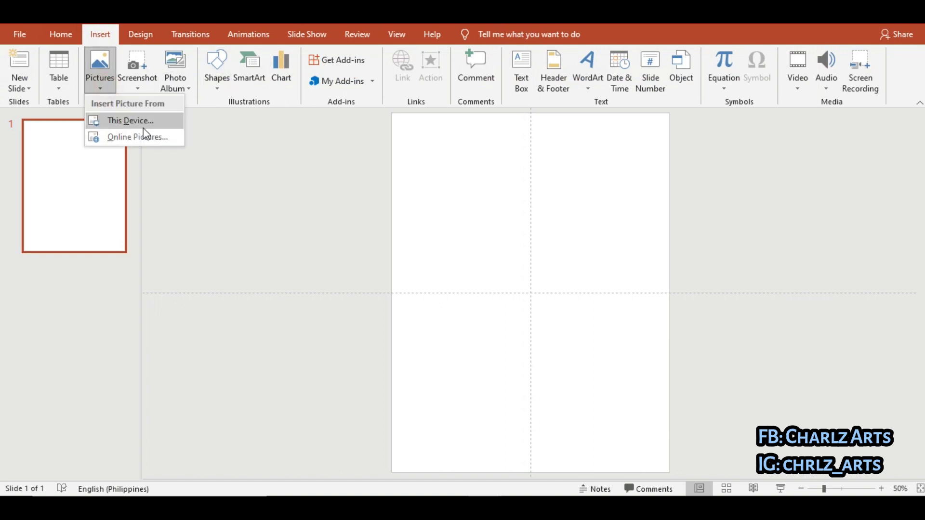
{"action": "left_click", "coordinate": [143, 128]}
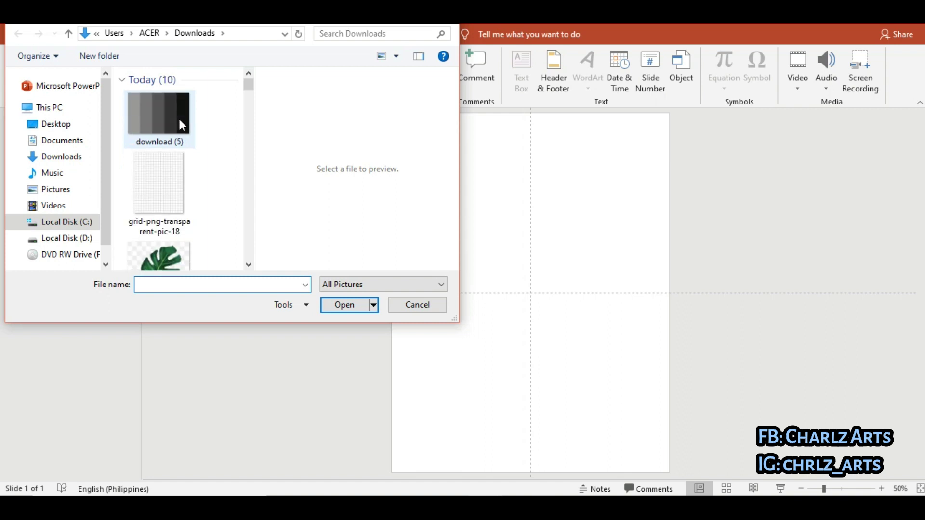
{"action": "left_click", "coordinate": [179, 121]}
{"action": "double_click", "coordinate": [178, 119]}
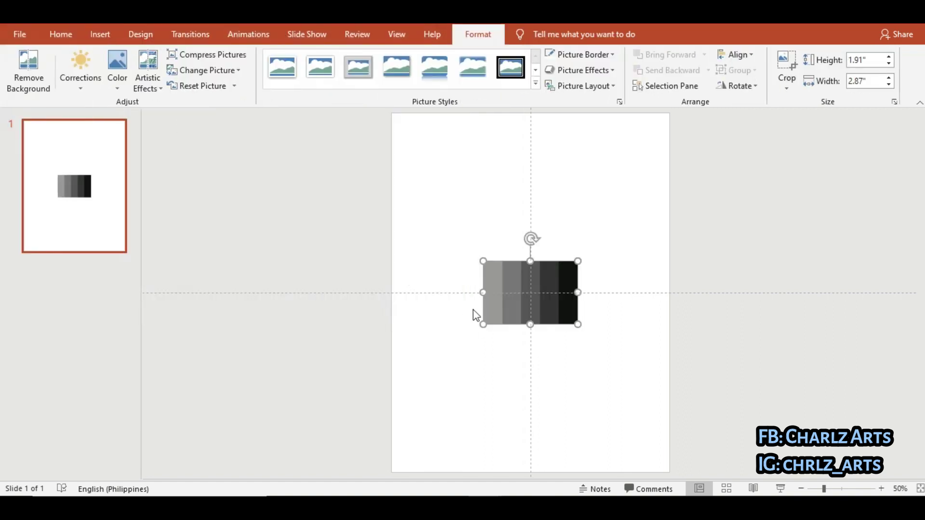
Enlarge the stripe picture to 2.74 × 4.12 in and park it off the slide's upper left
{"action": "left_click_drag", "start_coordinate": [544, 279], "coordinate": [273, 185]}
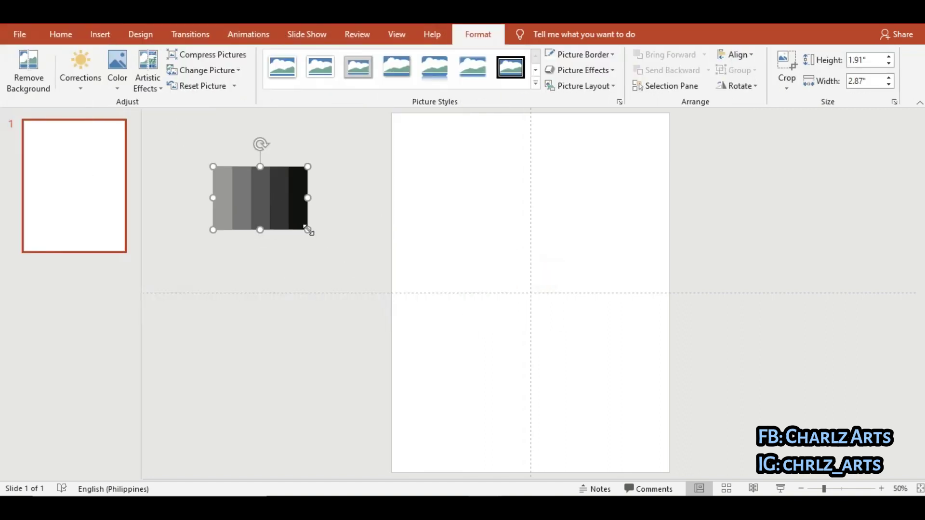
{"action": "left_click_drag", "start_coordinate": [308, 230], "coordinate": [349, 258]}
{"action": "left_click_drag", "start_coordinate": [301, 226], "coordinate": [261, 201]}
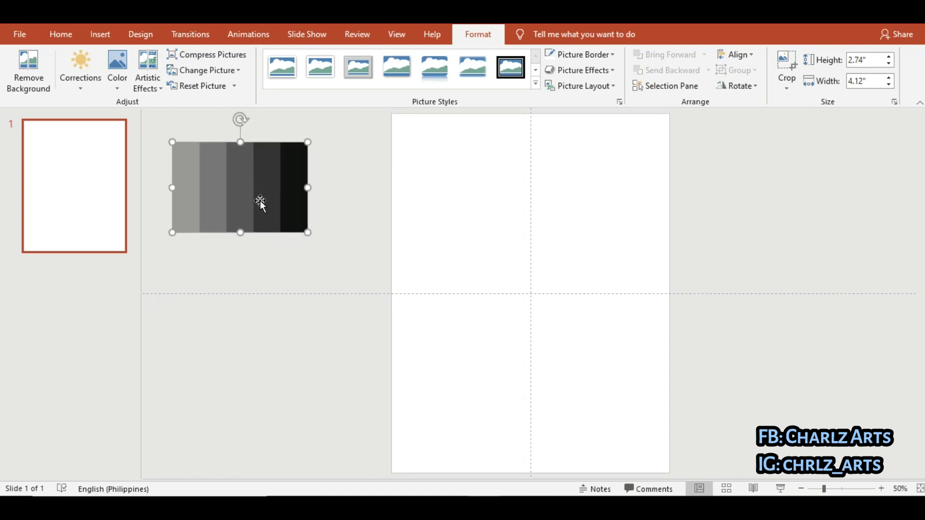
Fill the slide background with solid light grey, eyedropper-sampled from the stripe picture
{"action": "left_click", "coordinate": [141, 34]}
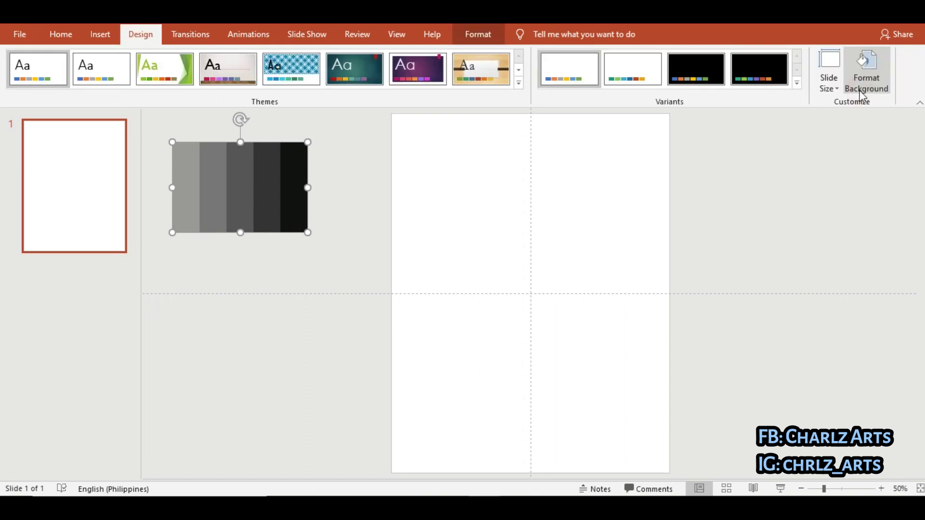
{"action": "left_click", "coordinate": [863, 91]}
{"action": "left_click", "coordinate": [897, 287]}
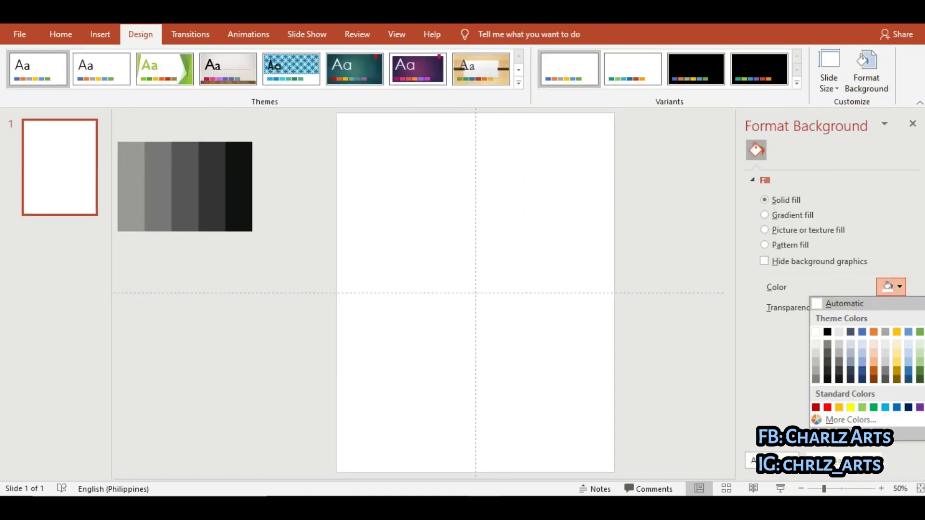
{"action": "left_click", "coordinate": [841, 435]}
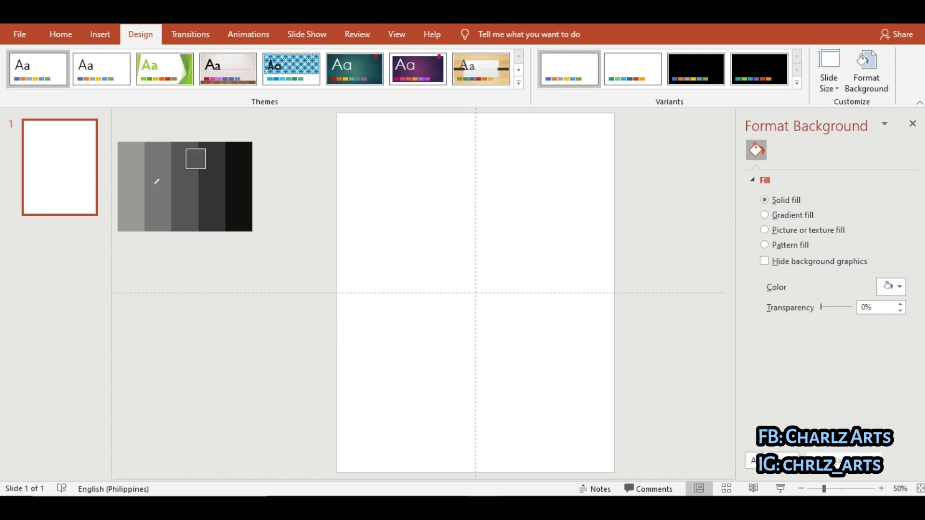
{"action": "left_click", "coordinate": [139, 187]}
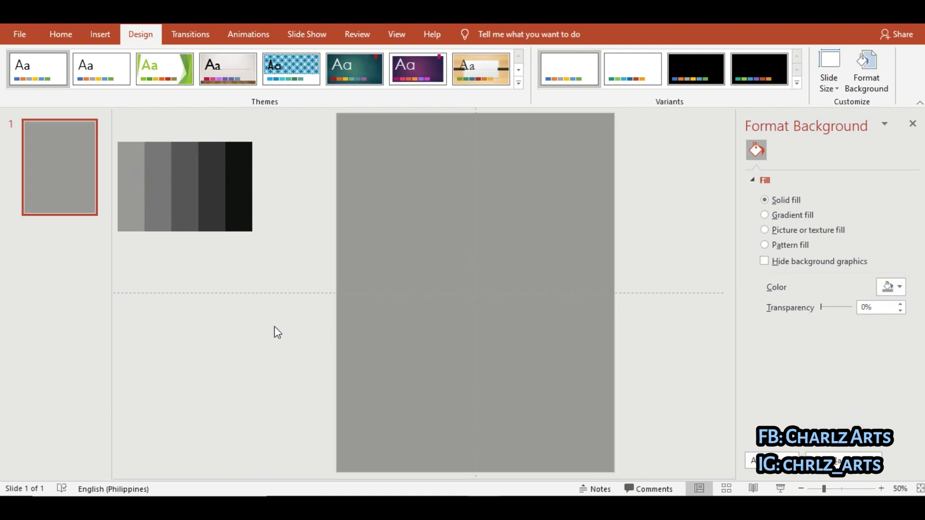
{"action": "left_click", "coordinate": [101, 35]}
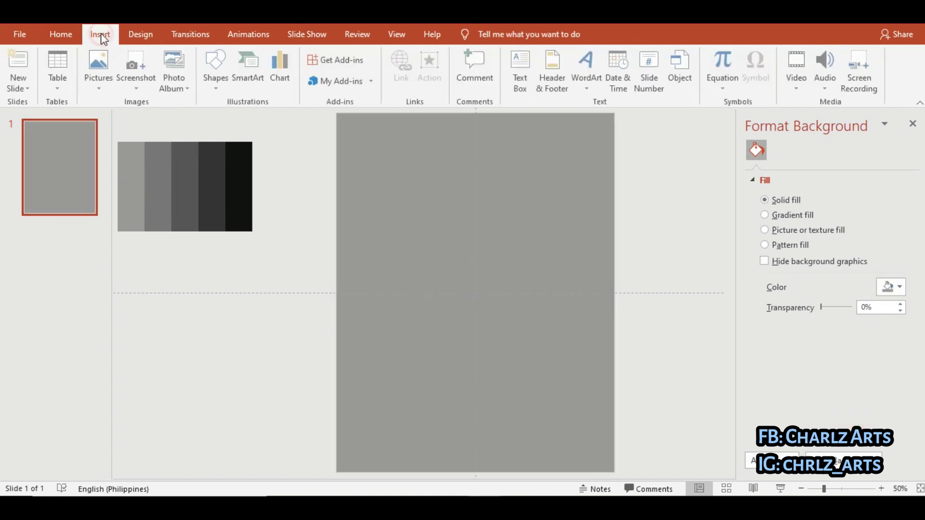
Draw a rounded rectangle 6.58 in wide by 7.96 in tall, centred on the slide
{"action": "left_click", "coordinate": [213, 86]}
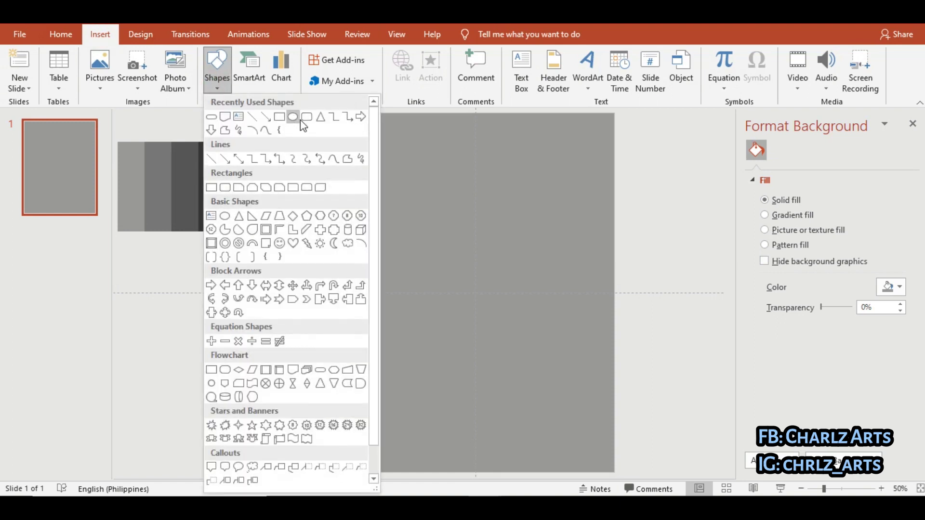
{"action": "left_click", "coordinate": [308, 120]}
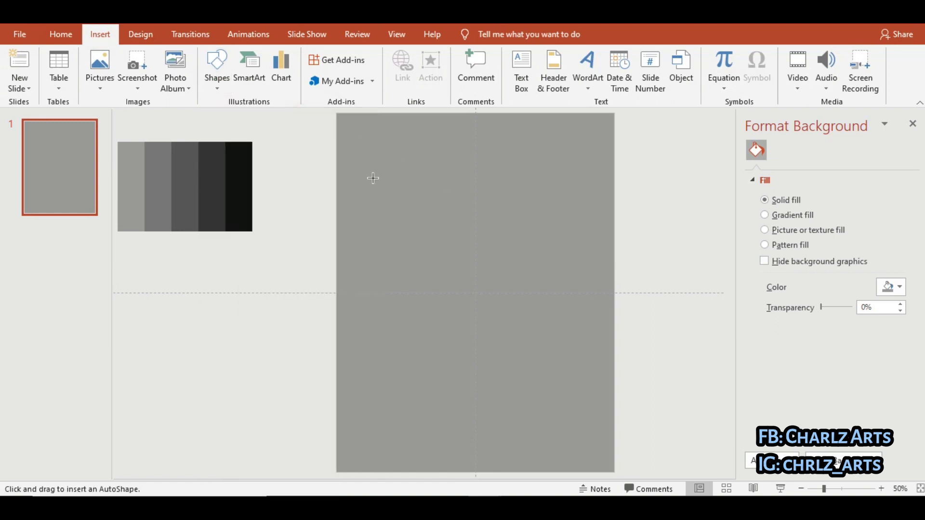
{"action": "left_click_drag", "start_coordinate": [373, 178], "coordinate": [574, 429]}
{"action": "left_click_drag", "start_coordinate": [541, 291], "coordinate": [550, 288]}
{"action": "left_click_drag", "start_coordinate": [578, 177], "coordinate": [590, 178]}
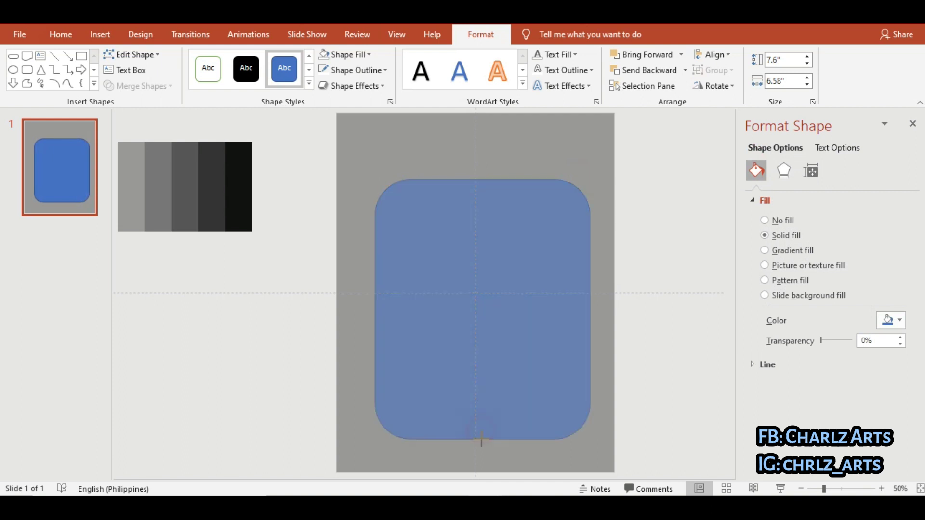
{"action": "left_click_drag", "start_coordinate": [482, 429], "coordinate": [482, 440]}
{"action": "left_click_drag", "start_coordinate": [506, 361], "coordinate": [500, 341]}
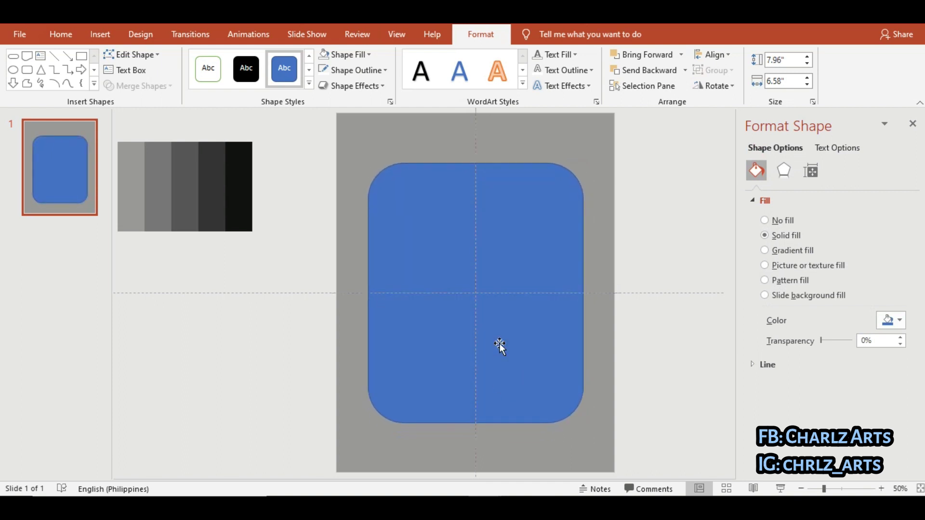
Fill the rounded rectangle white and remove its outline
{"action": "left_click", "coordinate": [347, 55]}
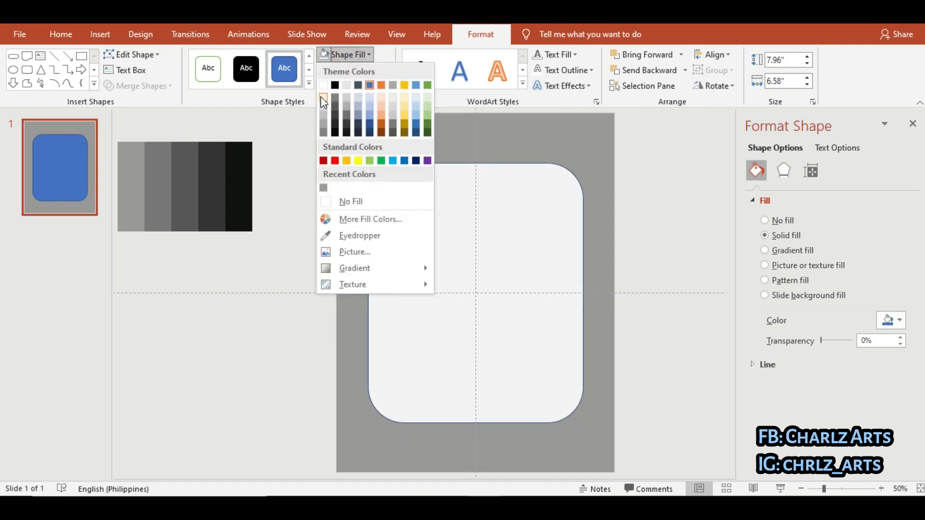
{"action": "left_click", "coordinate": [323, 98]}
{"action": "left_click", "coordinate": [354, 70]}
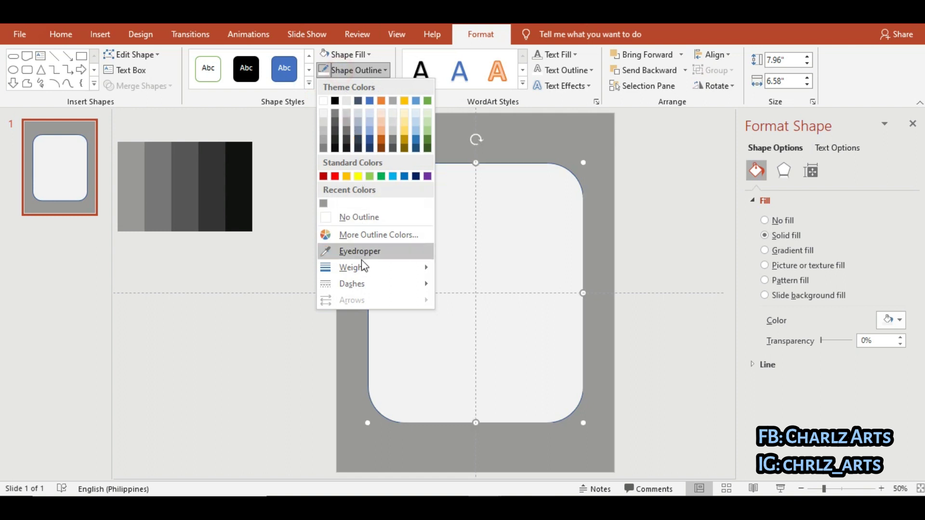
{"action": "left_click", "coordinate": [359, 220]}
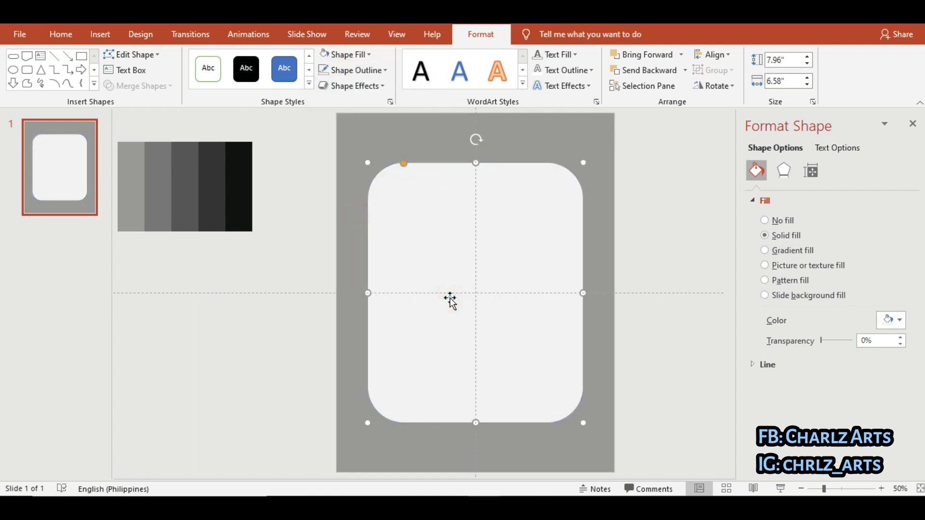
Paste a copy of the card and give it a black outline with no fill
{"action": "key", "text": "ctrl+v"}
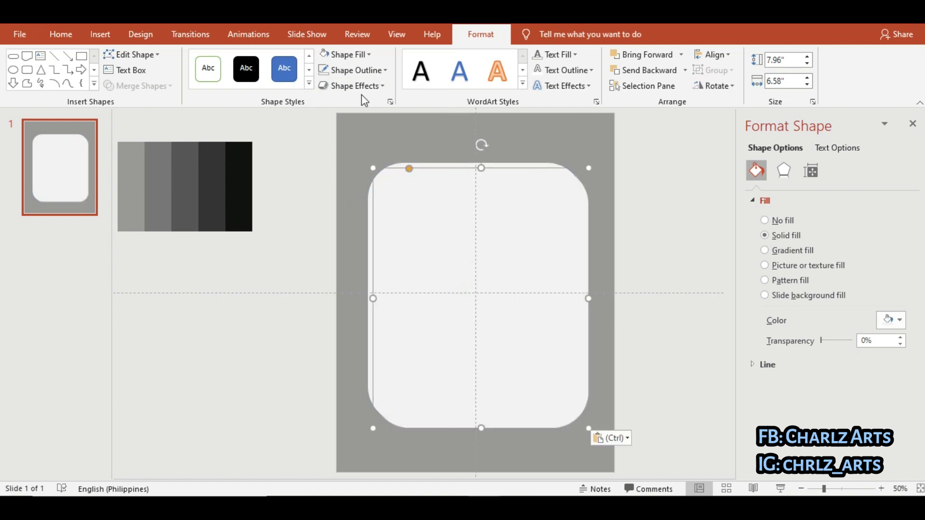
{"action": "left_click", "coordinate": [355, 72]}
{"action": "left_click", "coordinate": [336, 101]}
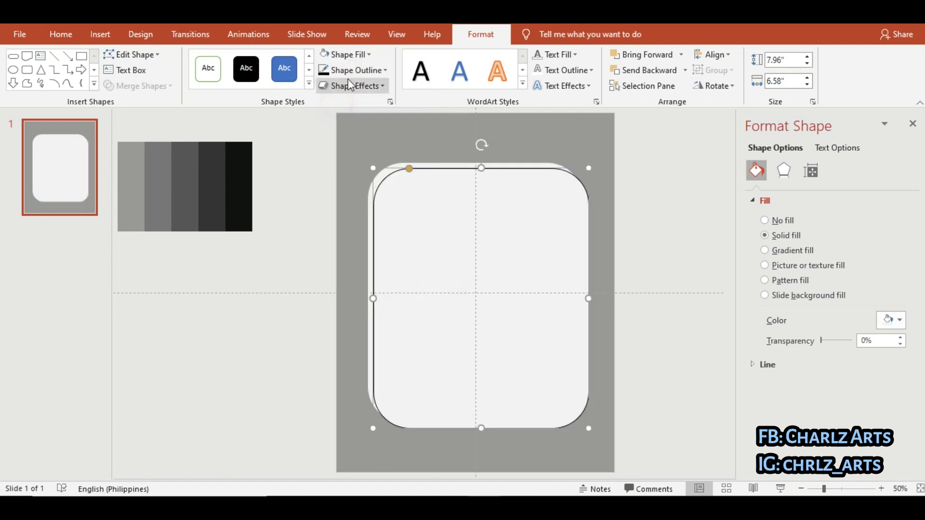
{"action": "left_click", "coordinate": [362, 57]}
{"action": "left_click", "coordinate": [356, 203]}
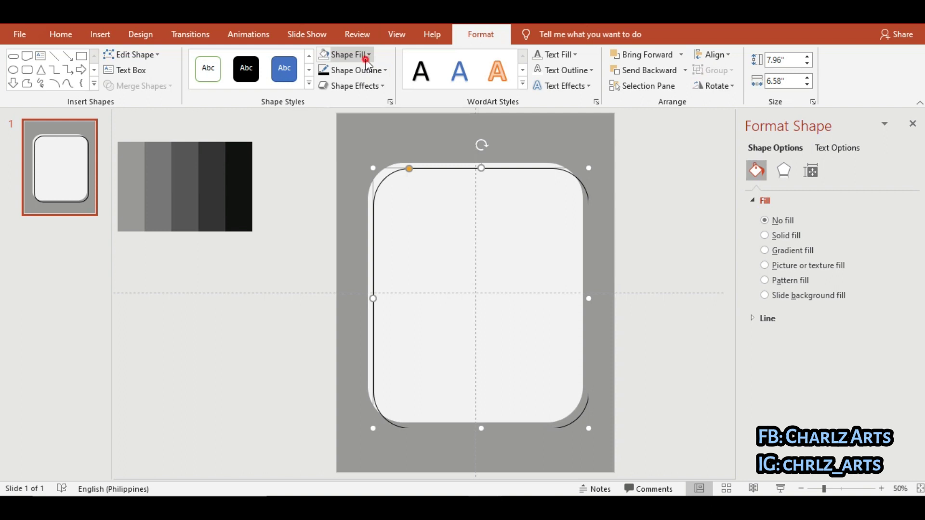
{"action": "left_click", "coordinate": [366, 58]}
{"action": "left_click", "coordinate": [351, 202]}
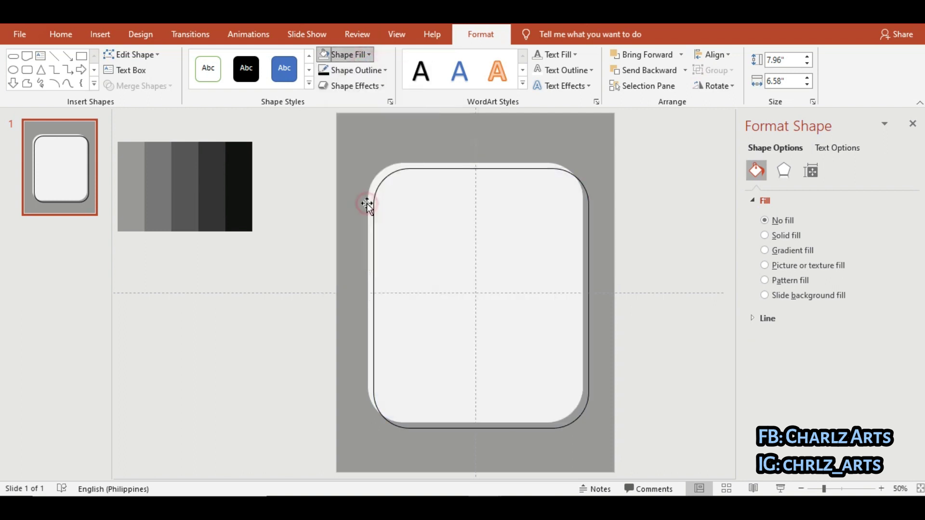
{"action": "left_click", "coordinate": [371, 71]}
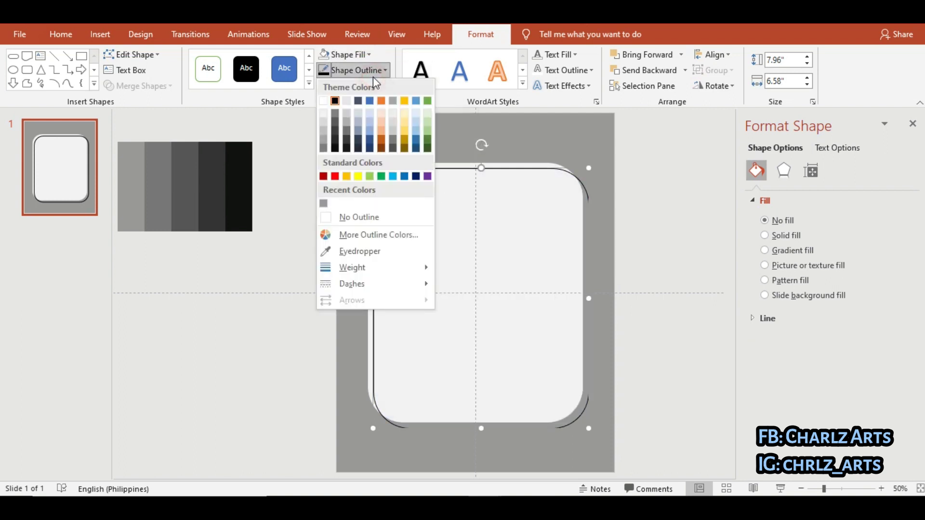
{"action": "left_click", "coordinate": [522, 122]}
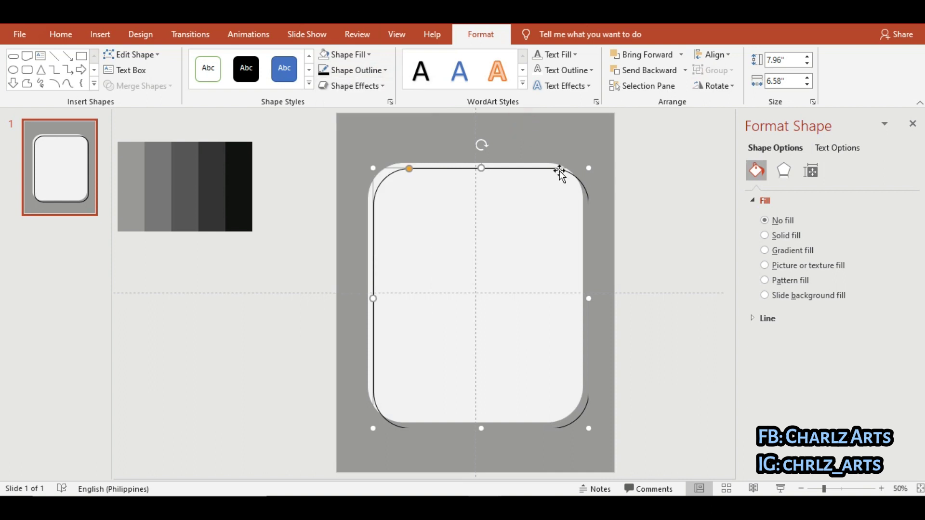
Offset the outline frame slightly down and left of the white card
{"action": "left_click_drag", "start_coordinate": [559, 169], "coordinate": [547, 182]}
{"action": "left_click", "coordinate": [646, 240]}
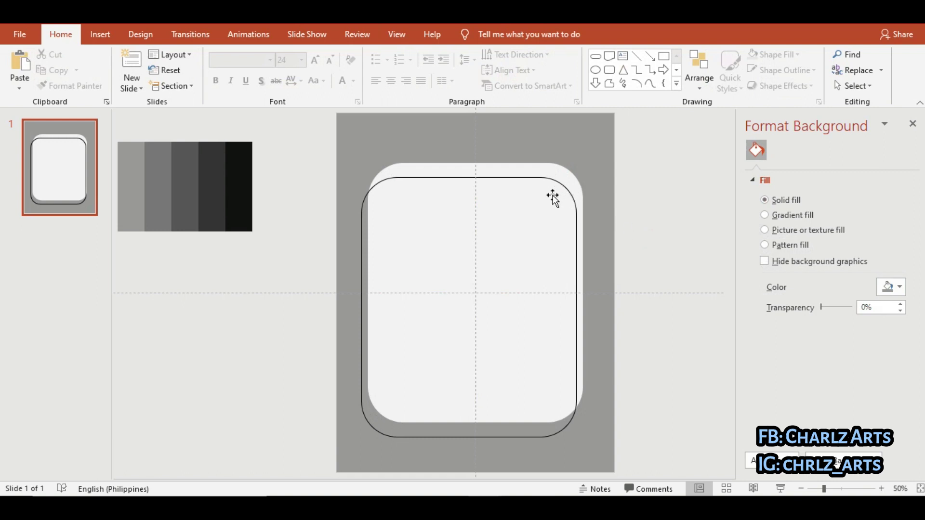
{"action": "left_click", "coordinate": [548, 180]}
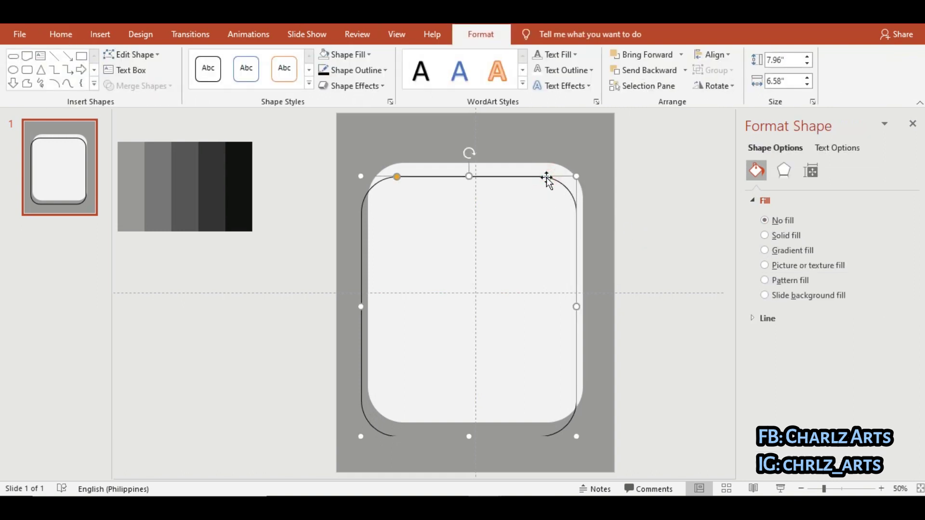
{"action": "key", "text": "Up"}
{"action": "key", "text": "Up"}
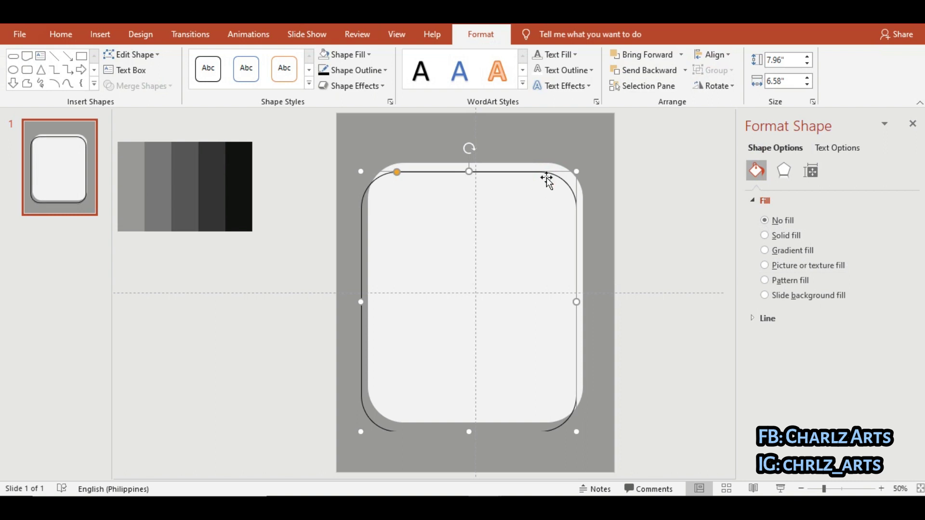
{"action": "left_click", "coordinate": [605, 221]}
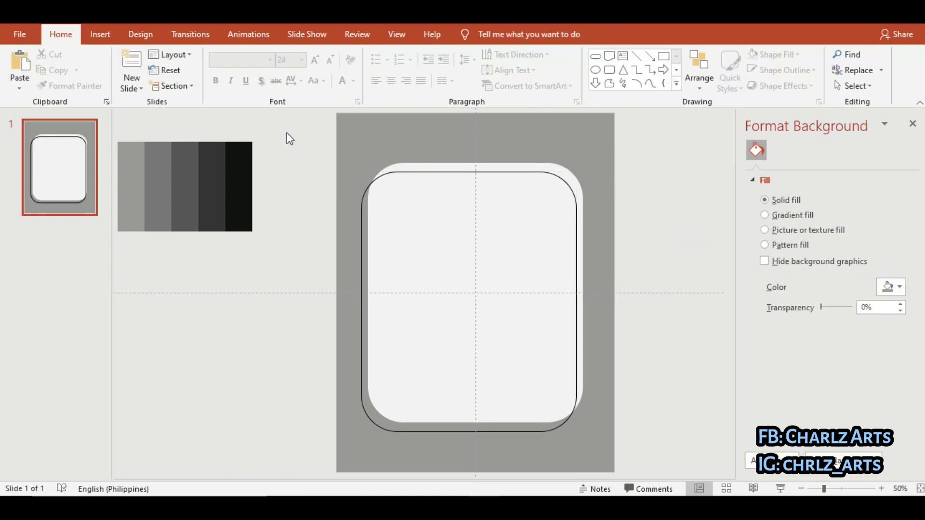
Draw a 2.38 in circle at the slide's top-right corner
{"action": "left_click", "coordinate": [101, 36]}
{"action": "left_click", "coordinate": [217, 65]}
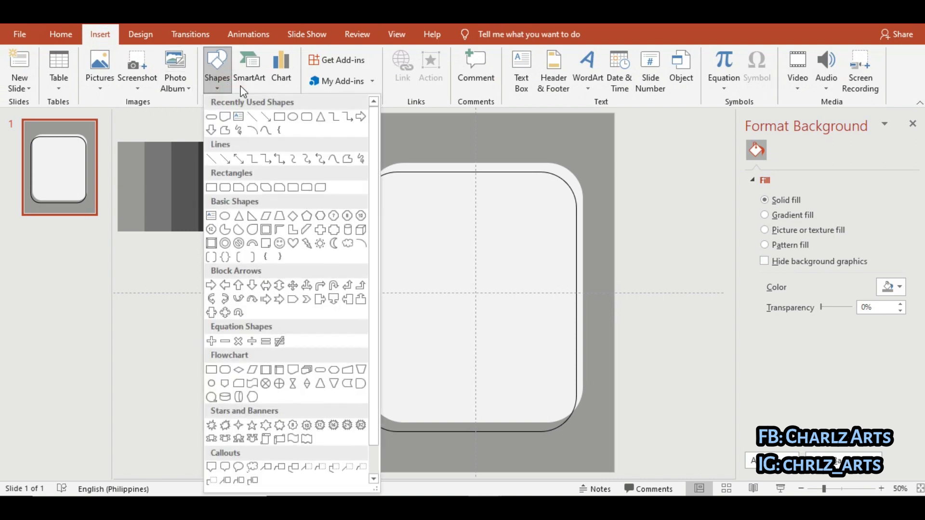
{"action": "left_click", "coordinate": [293, 117]}
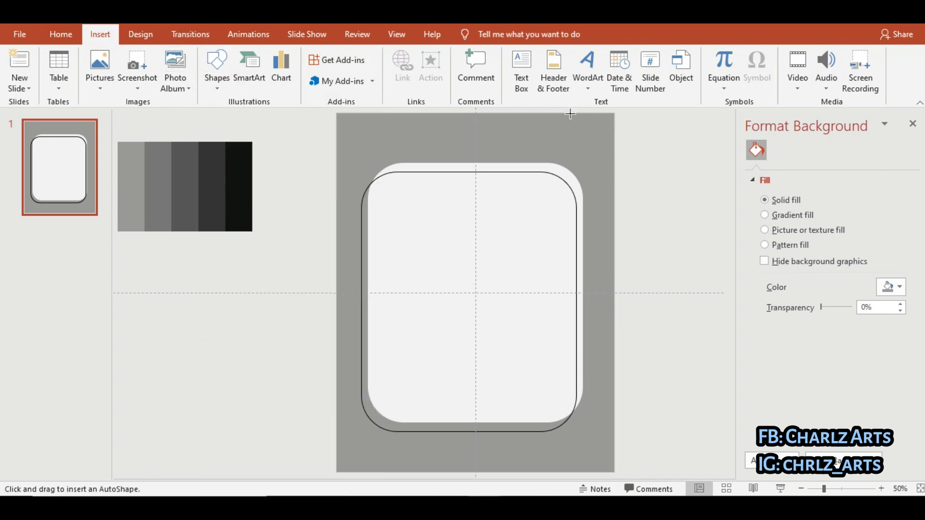
{"action": "mouse_move", "coordinate": [570, 114]}
{"action": "left_mouse_down"}
{"action": "mouse_move", "coordinate": [667, 197]}
{"action": "mouse_move", "coordinate": [653, 192]}
{"action": "left_mouse_up"}
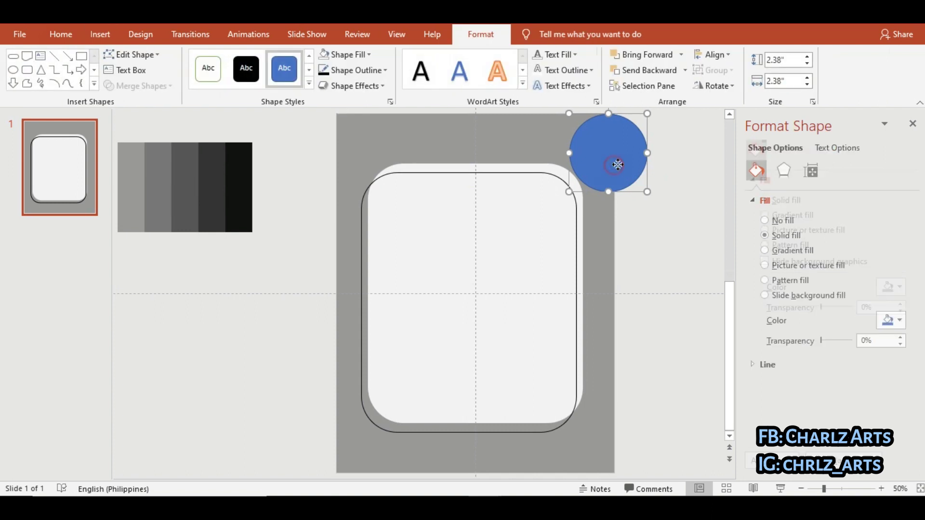
Fill the circle with grey sampled from the swatch strips and remove its outline
{"action": "left_click", "coordinate": [364, 56]}
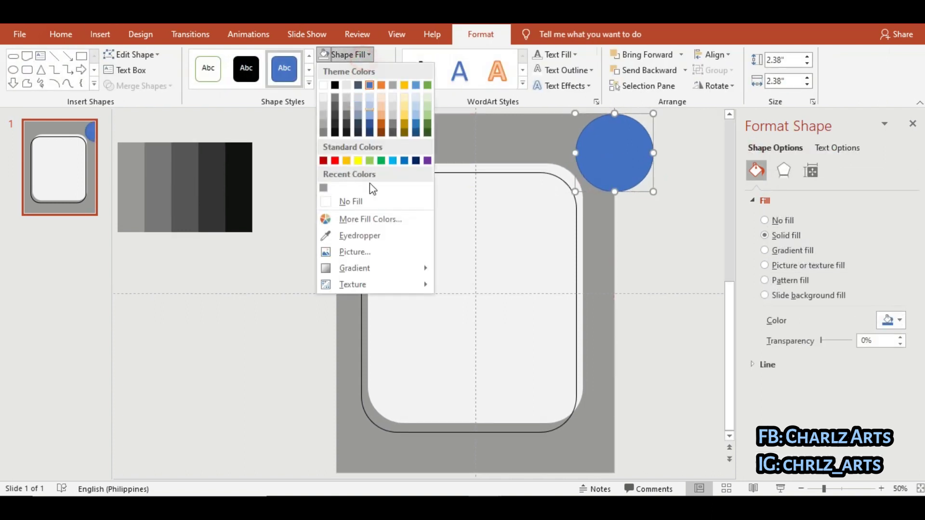
{"action": "left_click", "coordinate": [369, 237]}
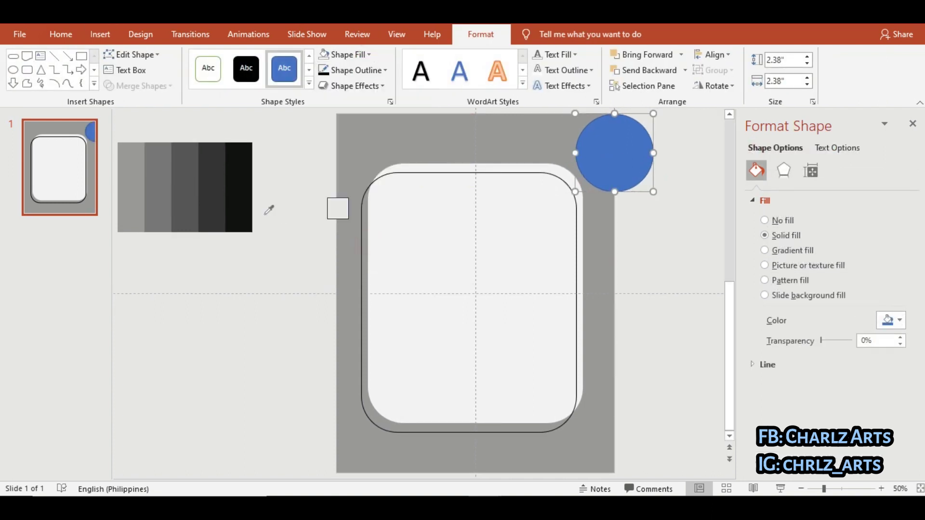
{"action": "left_click", "coordinate": [163, 187]}
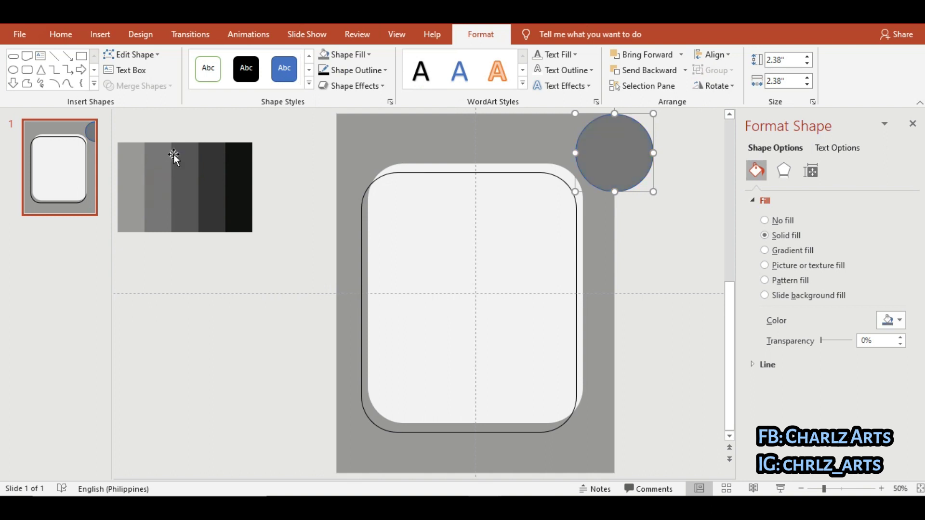
{"action": "left_click", "coordinate": [353, 70]}
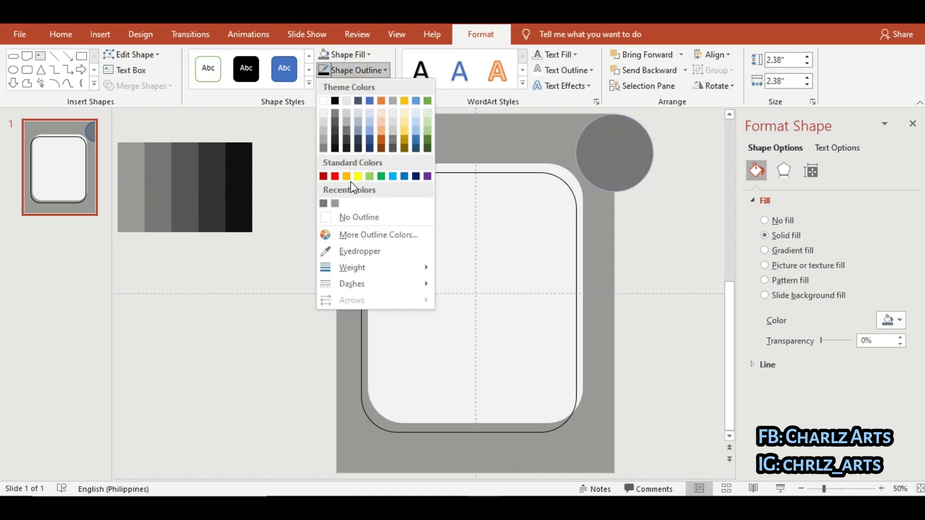
{"action": "left_click", "coordinate": [345, 218]}
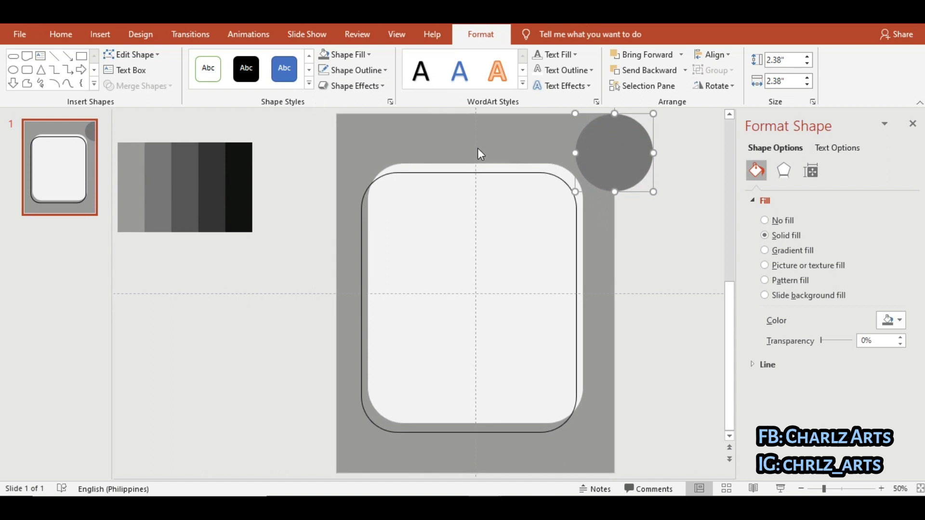
{"action": "left_click", "coordinate": [659, 260]}
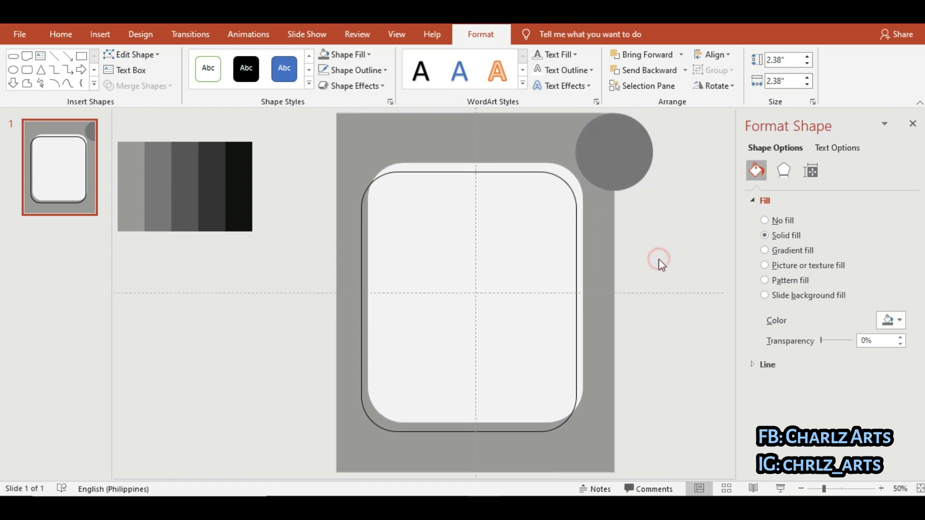
Add a text box reading 'Insert text' at the slide's top-left
{"action": "left_click", "coordinate": [629, 164]}
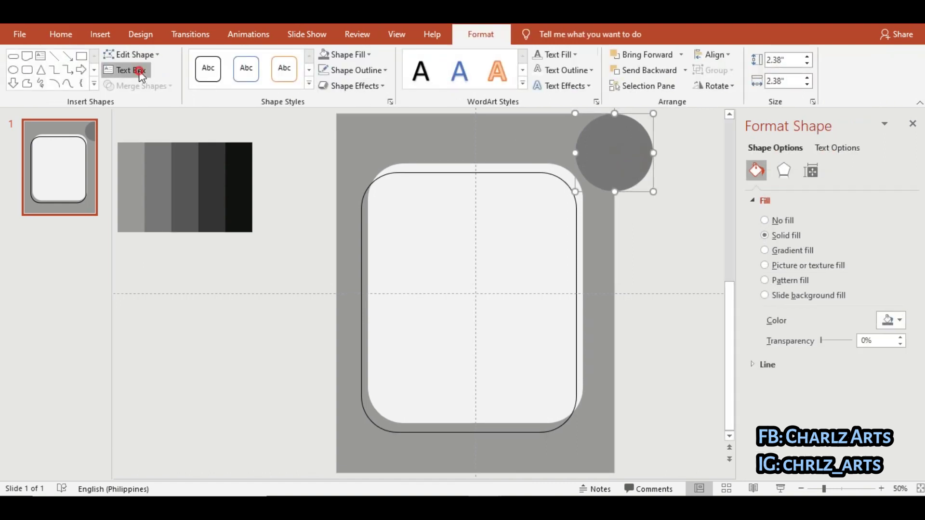
{"action": "left_click", "coordinate": [130, 70]}
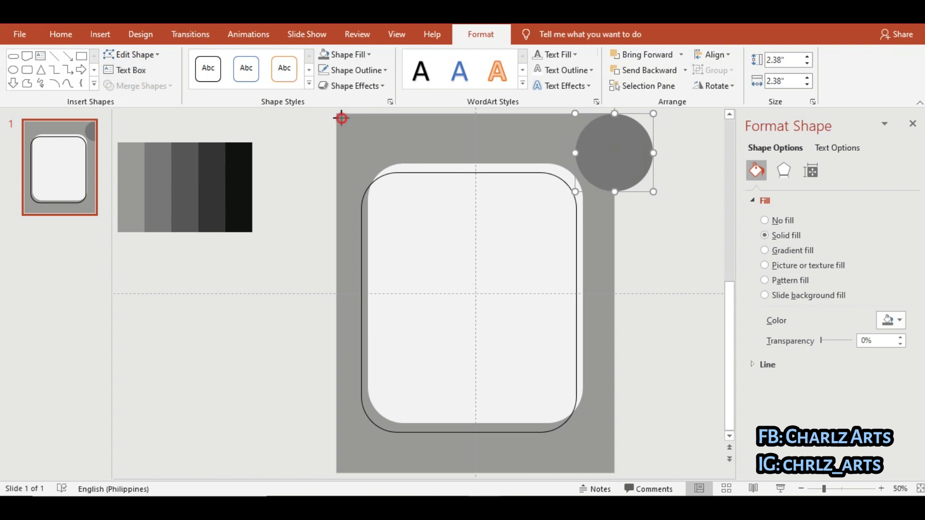
{"action": "left_click_drag", "start_coordinate": [341, 118], "coordinate": [490, 155]}
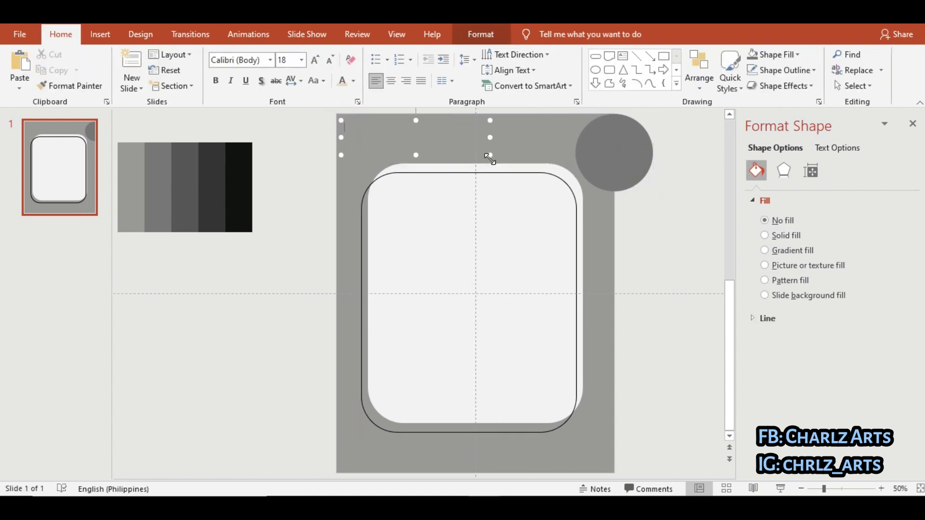
{"action": "type", "text": "Insert text"}
Format the heading in Aharoni at 36 pt, centred in its box
{"action": "key", "text": "ctrl+a"}
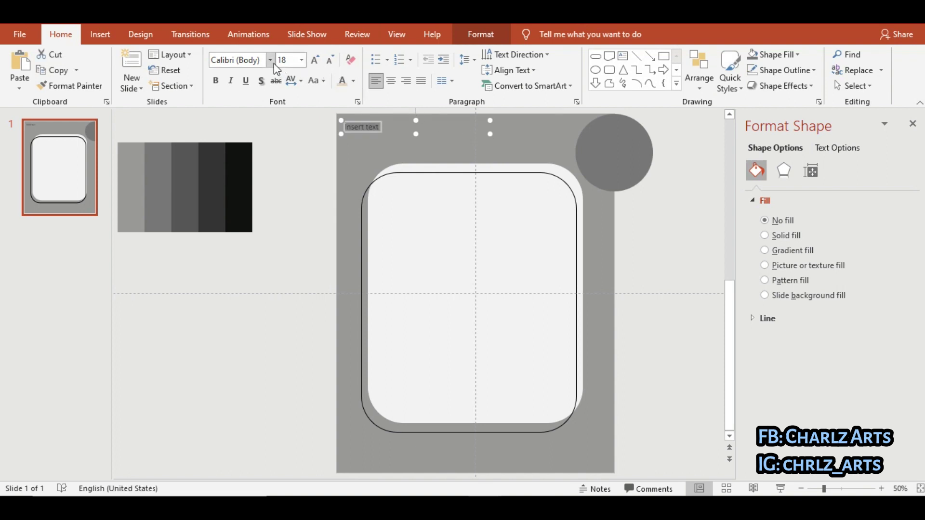
{"action": "left_click", "coordinate": [271, 61]}
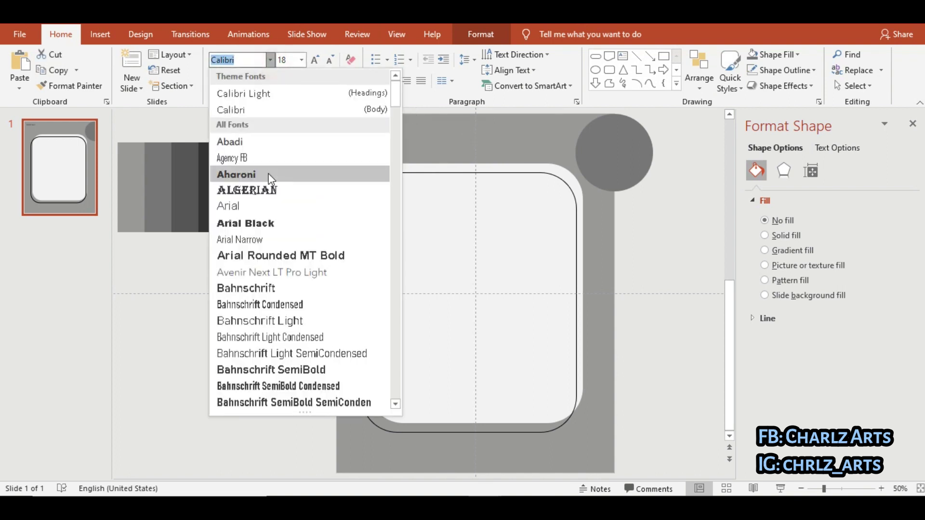
{"action": "left_click", "coordinate": [272, 176]}
{"action": "left_click", "coordinate": [316, 61]}
{"action": "left_click", "coordinate": [316, 61]}
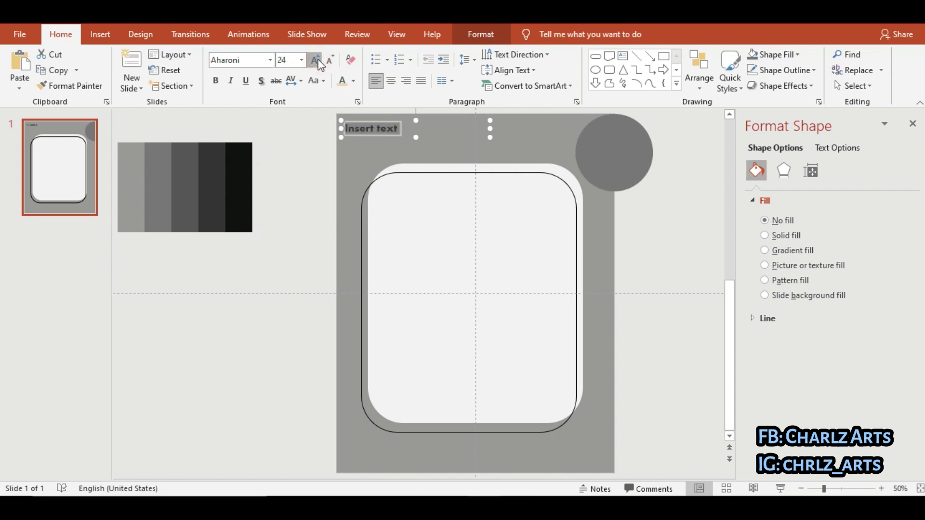
{"action": "left_click", "coordinate": [316, 61]}
{"action": "left_click", "coordinate": [316, 61]}
{"action": "left_click", "coordinate": [316, 61]}
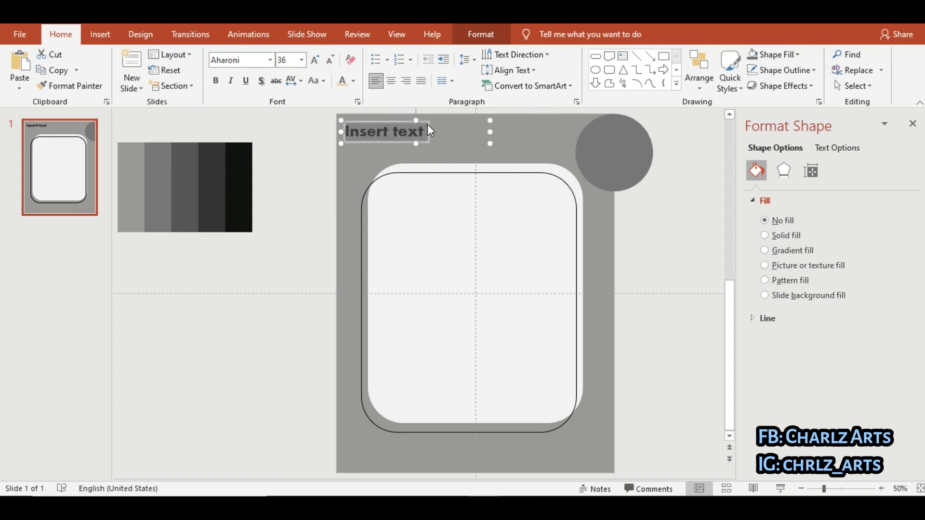
{"action": "left_click", "coordinate": [391, 82]}
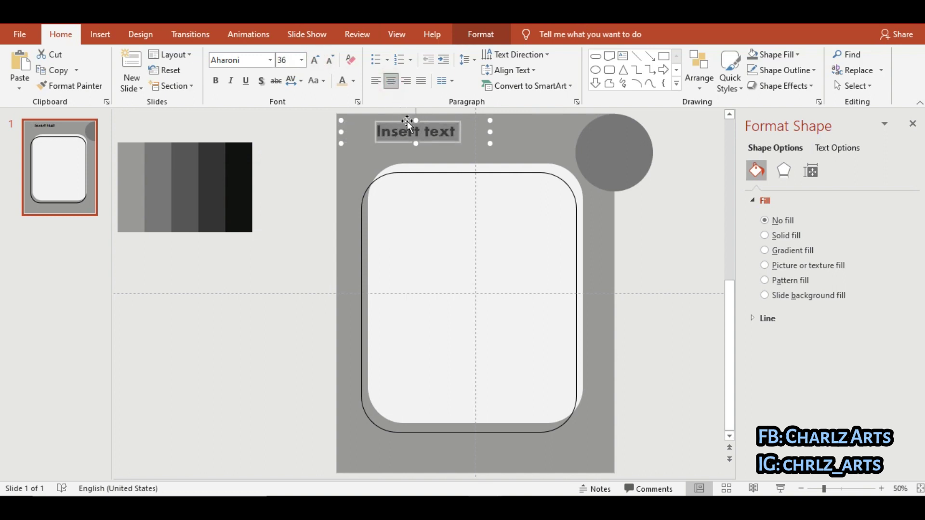
Narrow the heading box and nudge it slightly down and right above the card
{"action": "left_click", "coordinate": [490, 133]}
{"action": "left_click_drag", "start_coordinate": [491, 133], "coordinate": [442, 132]}
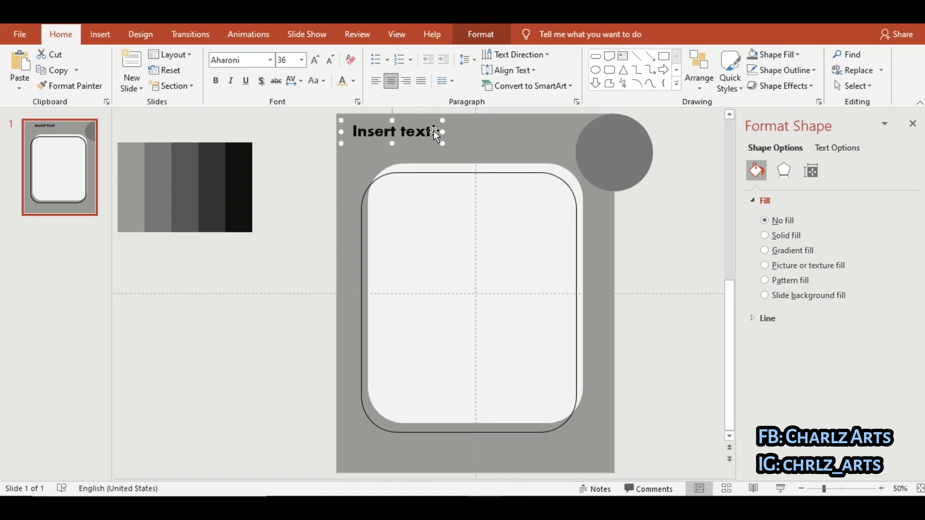
{"action": "key", "text": "Down"}
{"action": "key", "text": "Down"}
{"action": "key", "text": "Down"}
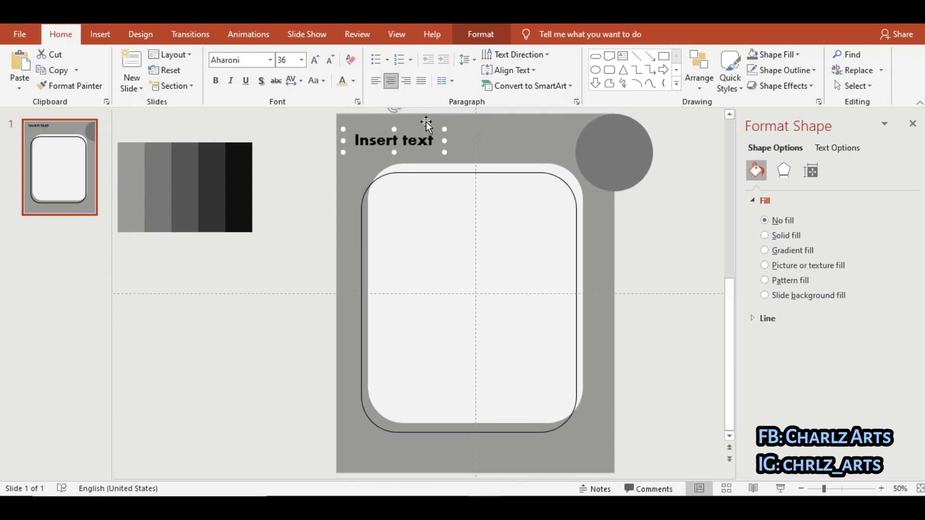
{"action": "key", "text": "Down"}
{"action": "key", "text": "Down"}
{"action": "key", "text": "Right"}
{"action": "key", "text": "Right"}
{"action": "key", "text": "Right"}
{"action": "key", "text": "Right"}
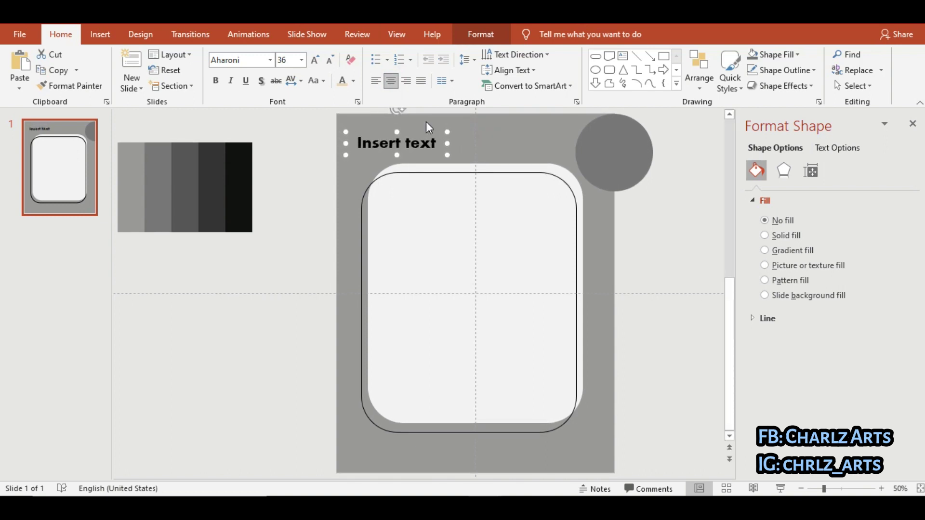
{"action": "key", "text": "Right"}
{"action": "key", "text": "Right"}
{"action": "key", "text": "Right"}
{"action": "key", "text": "Right"}
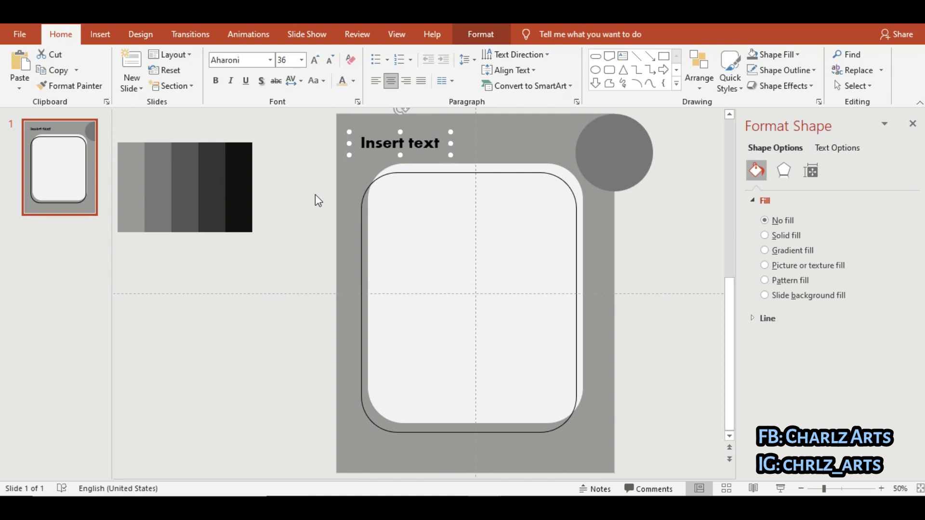
{"action": "left_click", "coordinate": [302, 230]}
{"action": "left_click", "coordinate": [608, 180]}
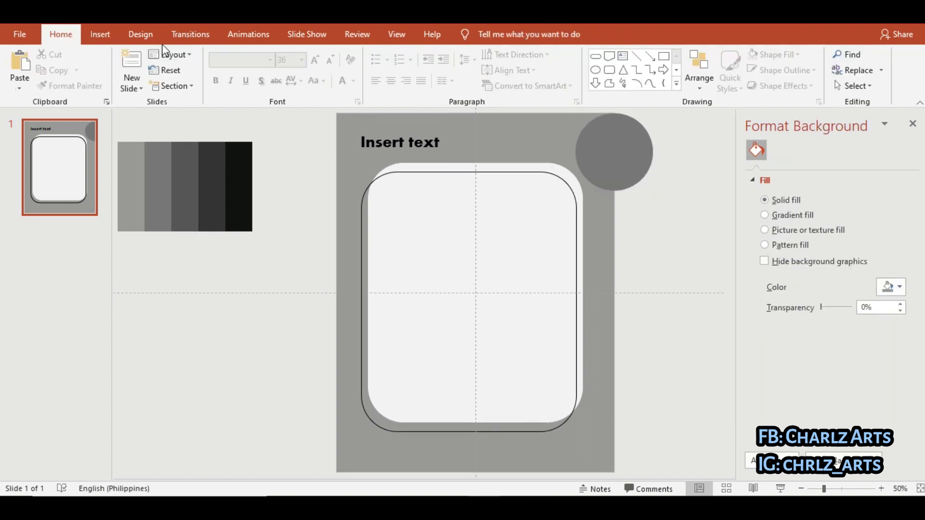
Draw a black 0.48 × 8.5 in rectangle with no outline across the slide bottom
{"action": "left_click", "coordinate": [101, 39]}
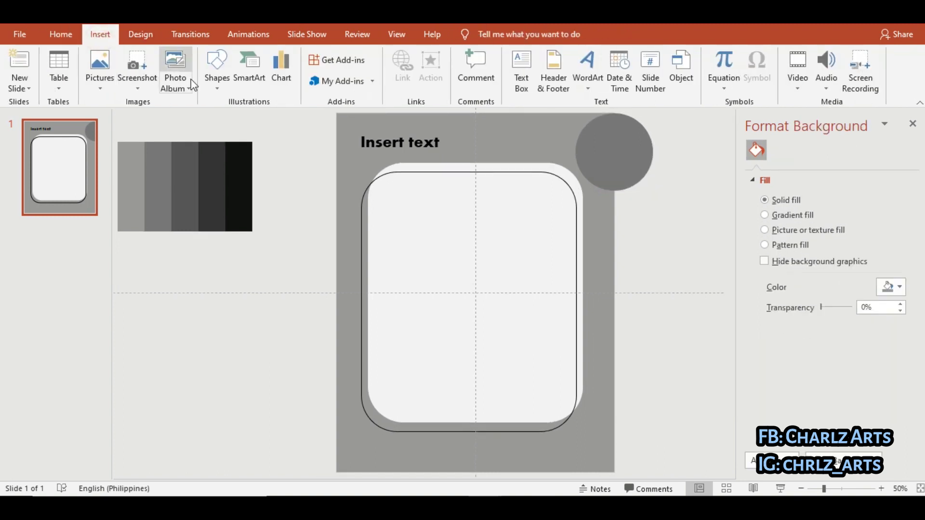
{"action": "left_click", "coordinate": [217, 81]}
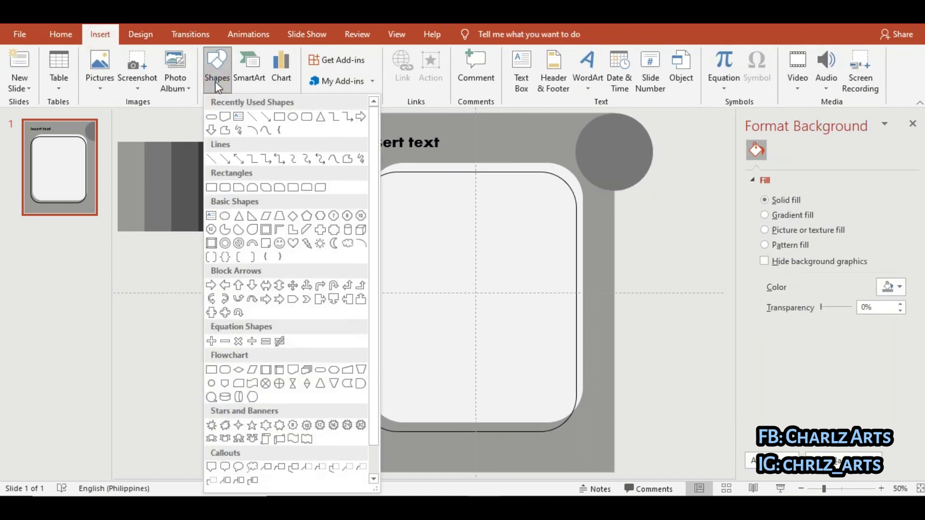
{"action": "left_click", "coordinate": [278, 118]}
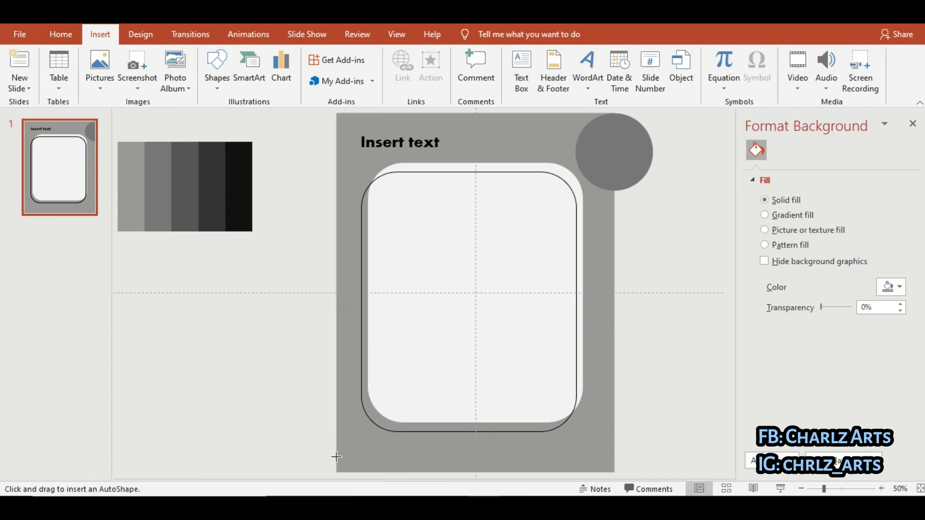
{"action": "left_click_drag", "start_coordinate": [336, 457], "coordinate": [614, 473]}
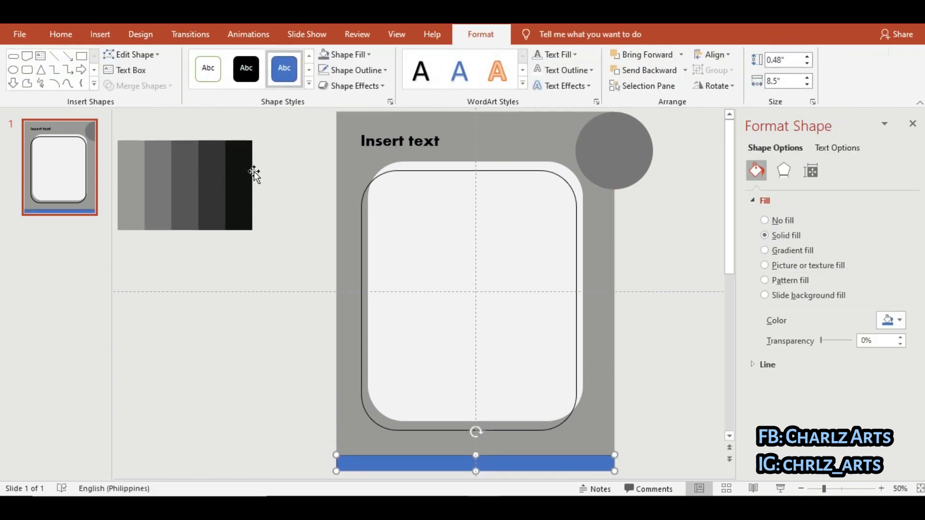
{"action": "left_click", "coordinate": [248, 71]}
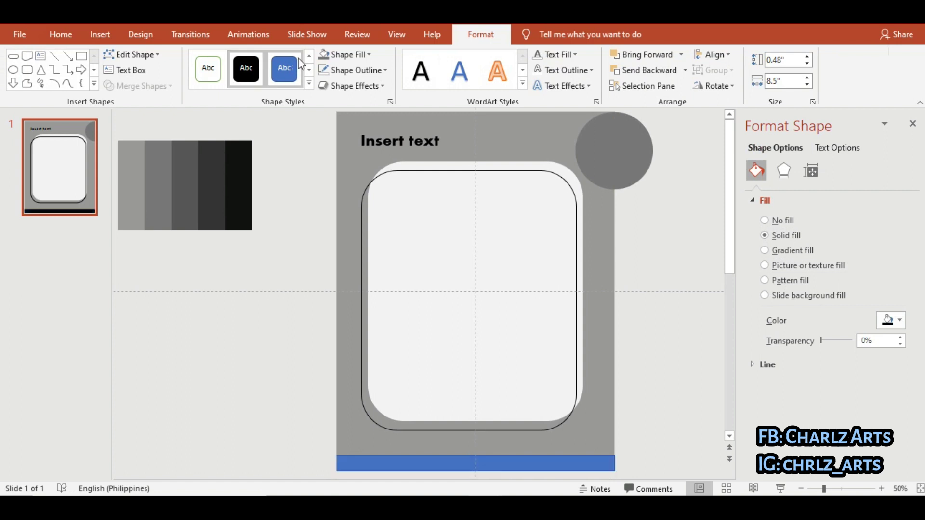
{"action": "left_click", "coordinate": [354, 70]}
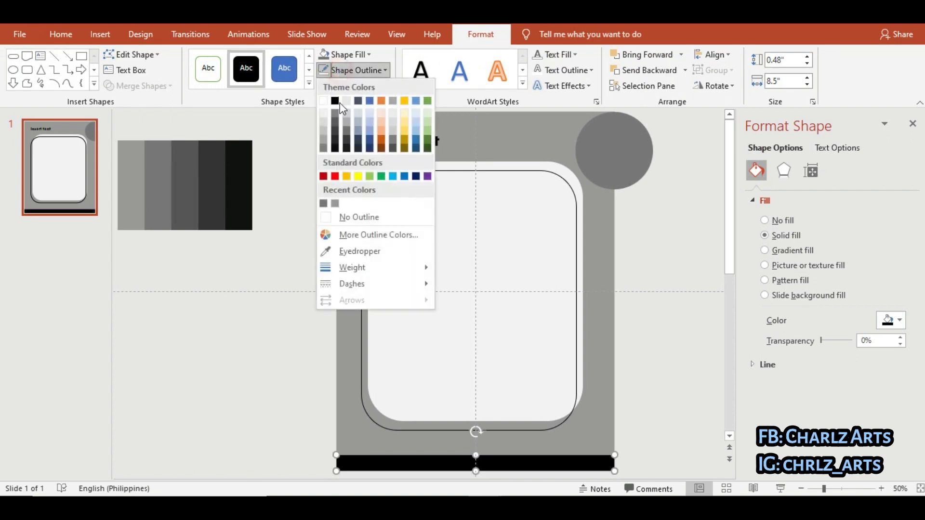
{"action": "left_click", "coordinate": [352, 222]}
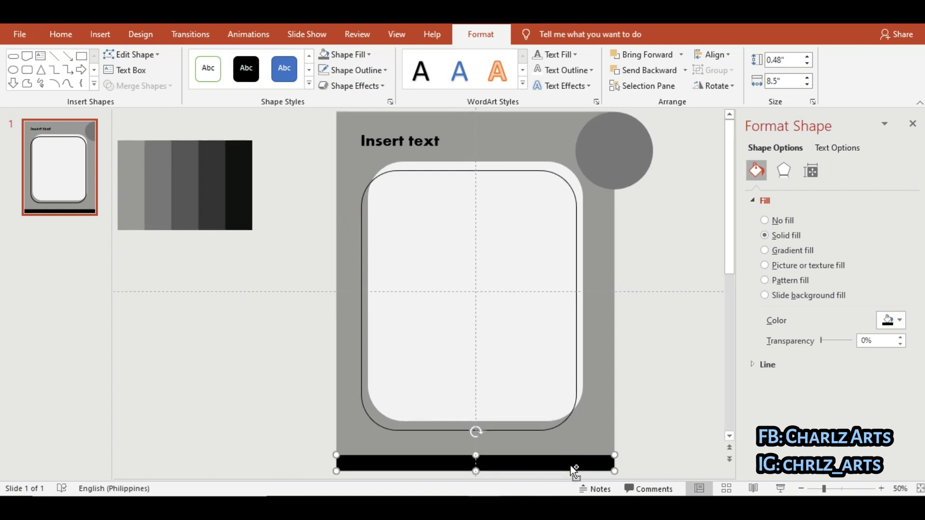
Paste a copy of the black bar near the top, resized to 0.51 × 5.21 in beside the heading
{"action": "key", "text": "ctrl+v"}
{"action": "mouse_move", "coordinate": [571, 465]}
{"action": "left_mouse_down"}
{"action": "mouse_move", "coordinate": [662, 133]}
{"action": "mouse_move", "coordinate": [595, 207]}
{"action": "left_mouse_up"}
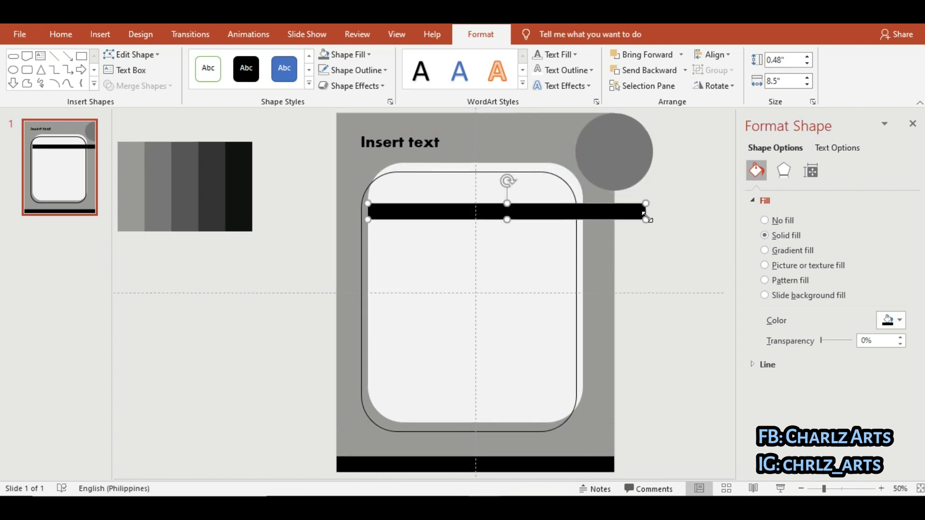
{"action": "mouse_move", "coordinate": [647, 220]}
{"action": "left_mouse_down"}
{"action": "mouse_move", "coordinate": [607, 216]}
{"action": "mouse_move", "coordinate": [623, 143]}
{"action": "left_mouse_up"}
{"action": "left_click_drag", "start_coordinate": [683, 151], "coordinate": [611, 152]}
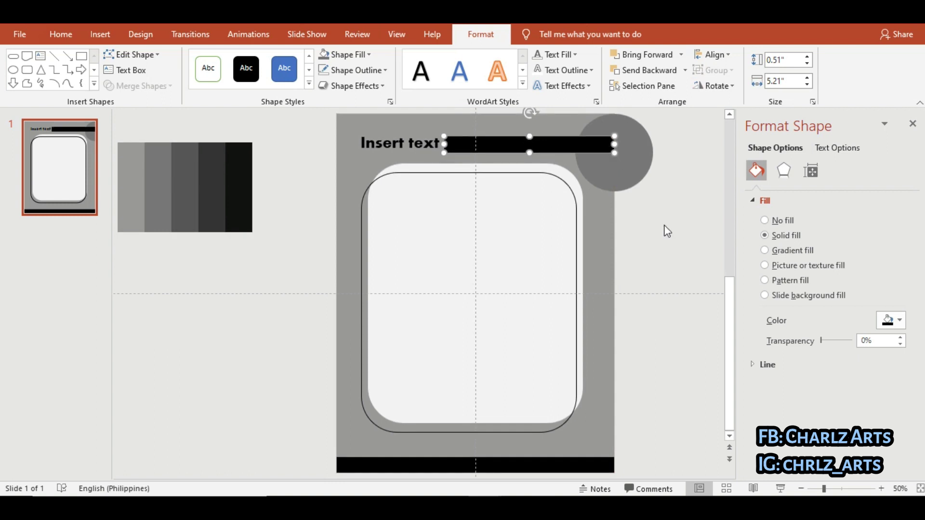
{"action": "left_click", "coordinate": [667, 239]}
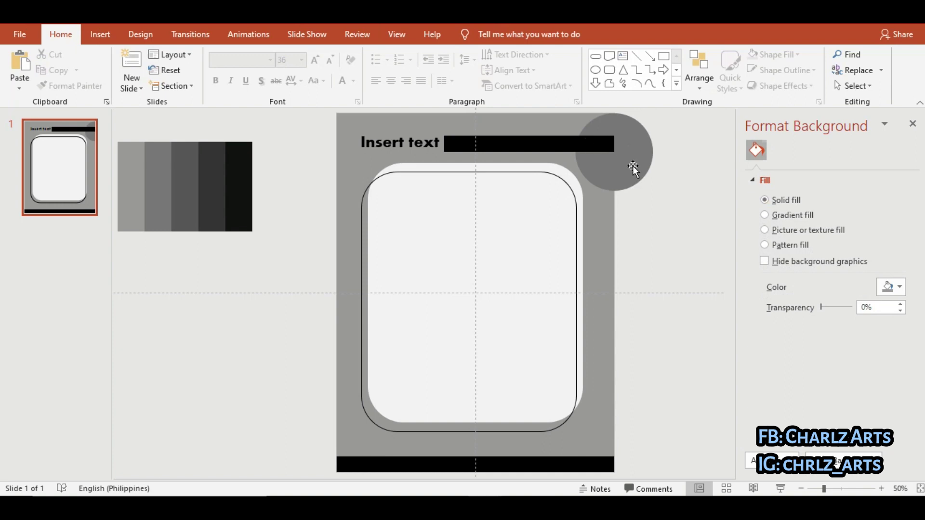
Insert the 'images (3)' leaf picture at the card's centre and enlarge it to 2.34 × 2.34 in
{"action": "left_click", "coordinate": [100, 34]}
{"action": "left_click", "coordinate": [99, 72]}
{"action": "left_click", "coordinate": [129, 120]}
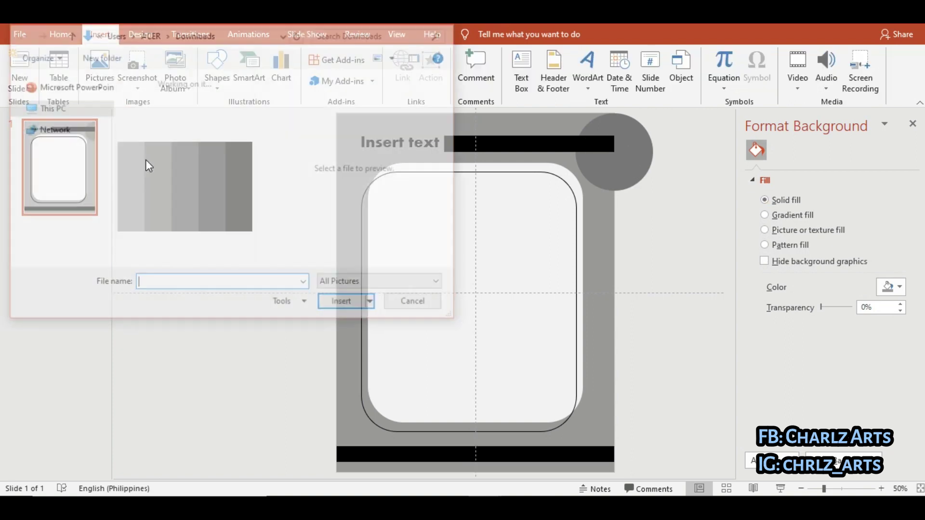
{"action": "left_click", "coordinate": [249, 265]}
{"action": "left_click", "coordinate": [249, 265]}
{"action": "left_click", "coordinate": [249, 265]}
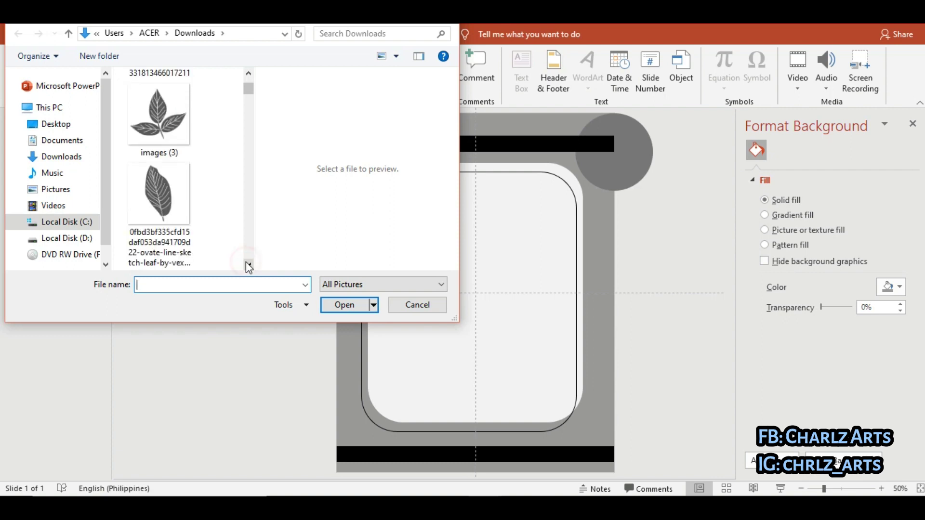
{"action": "left_click", "coordinate": [170, 108]}
{"action": "double_click", "coordinate": [170, 109]}
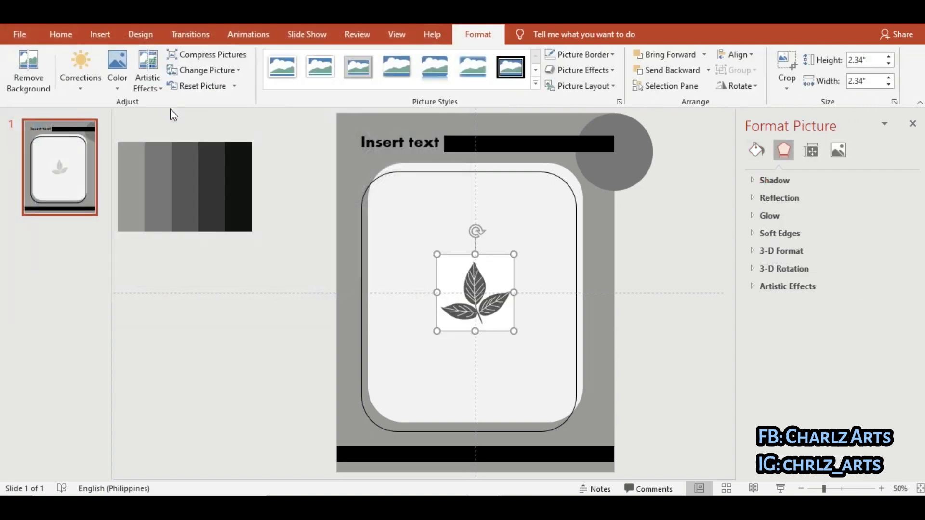
{"action": "left_click_drag", "start_coordinate": [514, 254], "coordinate": [549, 219]}
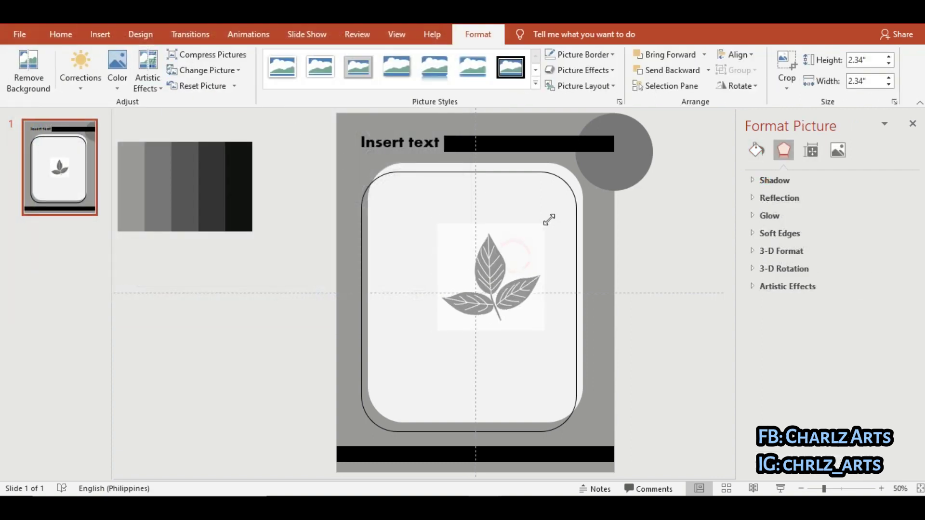
Remove the leaf picture's background, marking the right leaf as an area to keep
{"action": "left_click", "coordinate": [28, 70]}
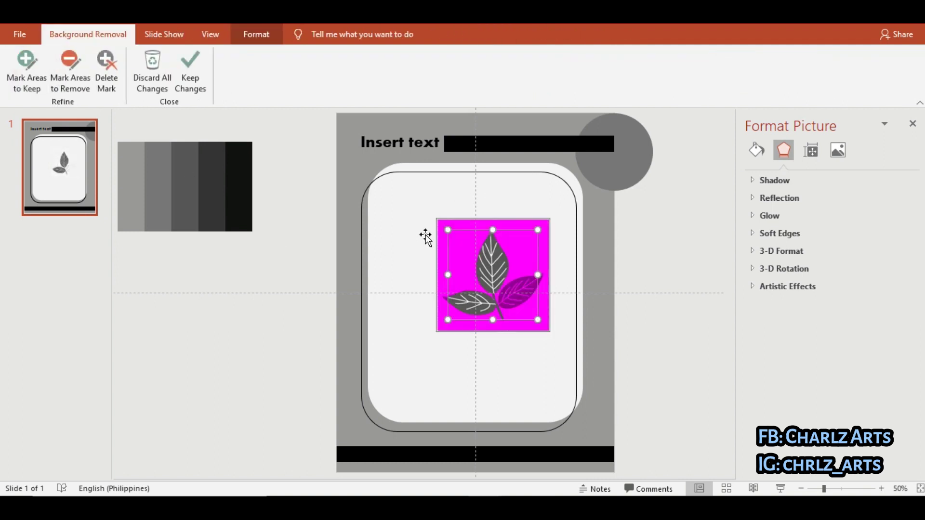
{"action": "left_click_drag", "start_coordinate": [448, 229], "coordinate": [437, 219]}
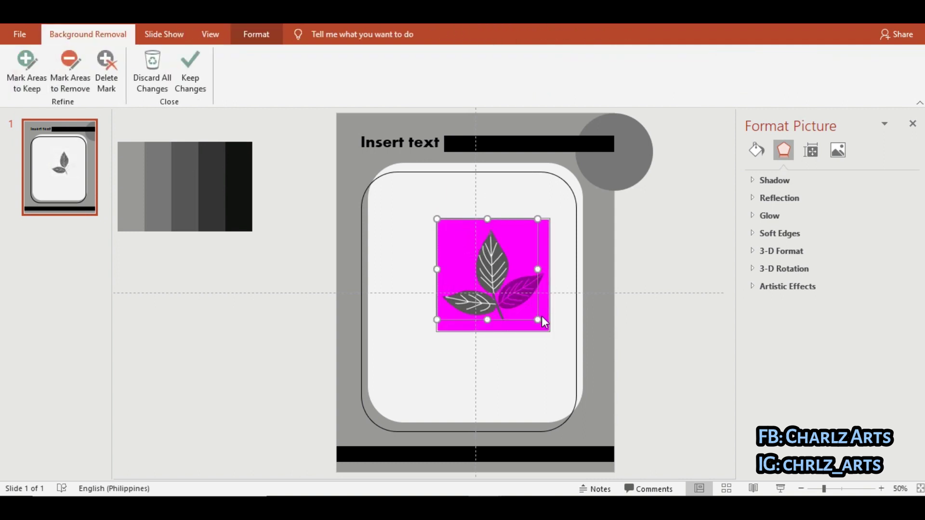
{"action": "left_click_drag", "start_coordinate": [539, 320], "coordinate": [550, 332]}
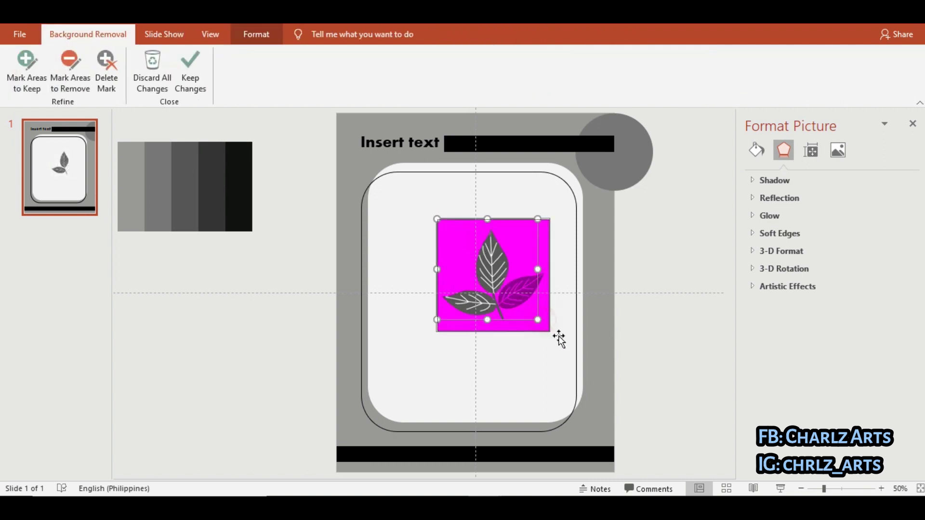
{"action": "left_click", "coordinate": [35, 81]}
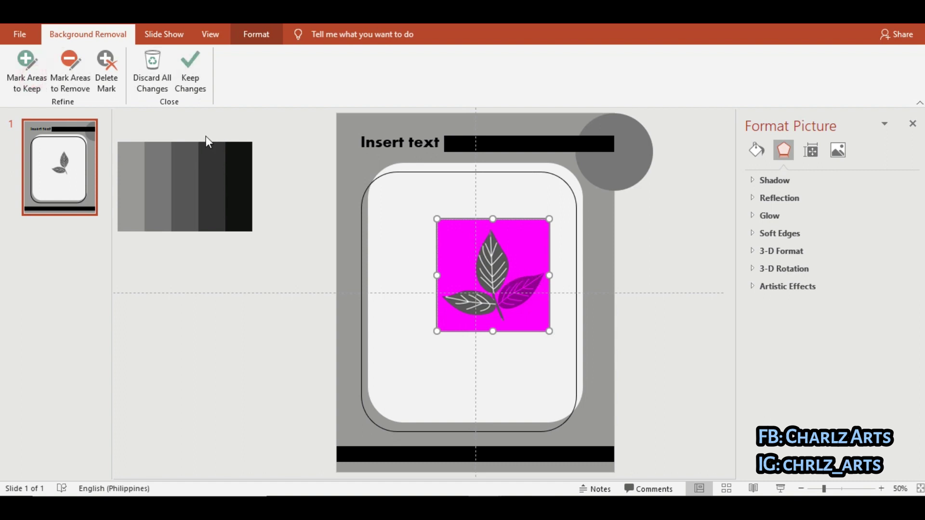
{"action": "left_click", "coordinate": [28, 72]}
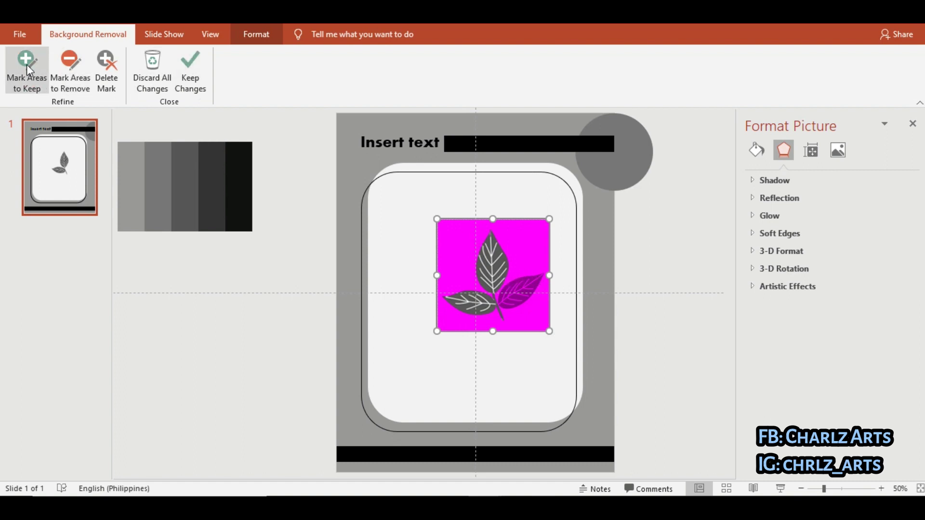
{"action": "left_click", "coordinate": [534, 280]}
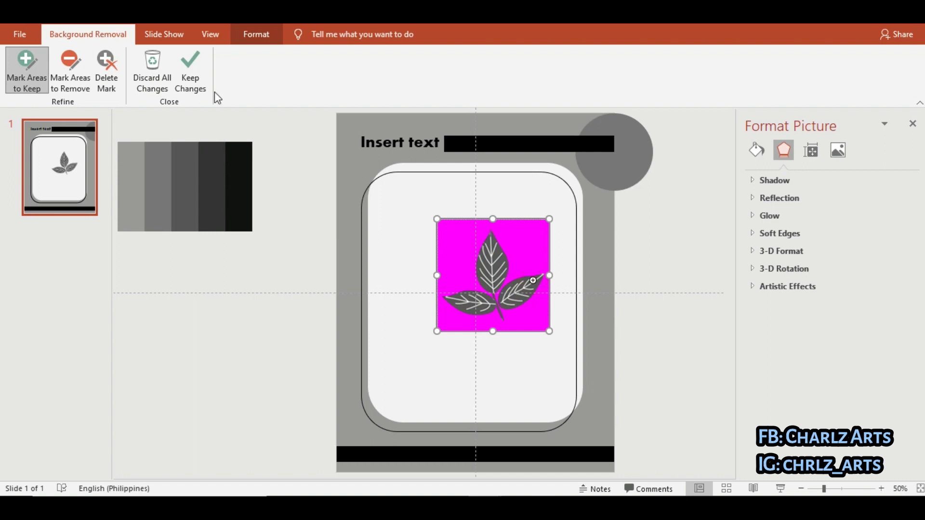
{"action": "left_click", "coordinate": [190, 80]}
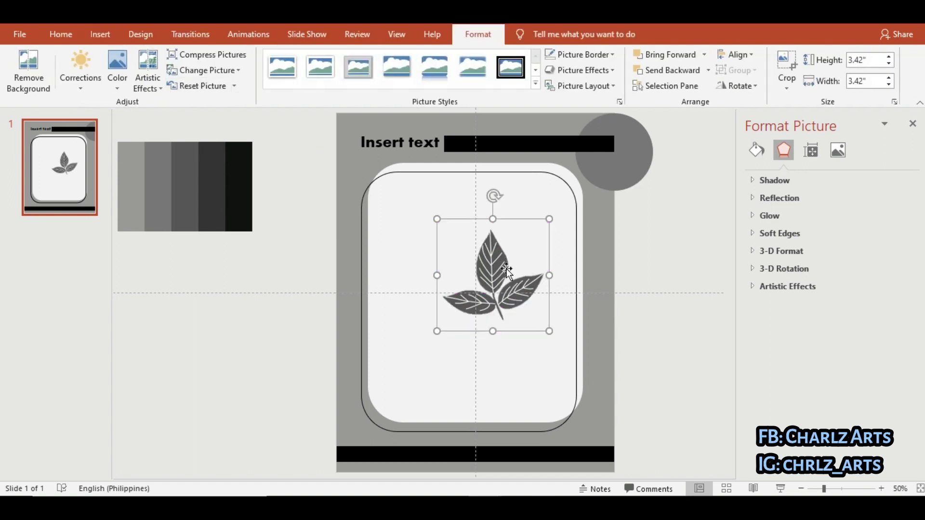
Set the 3.42 in leaves at the card's bottom-left corner, tilted counter-clockwise
{"action": "mouse_move", "coordinate": [507, 270]}
{"action": "left_mouse_down"}
{"action": "mouse_move", "coordinate": [395, 393]}
{"action": "mouse_move", "coordinate": [408, 395]}
{"action": "left_mouse_up"}
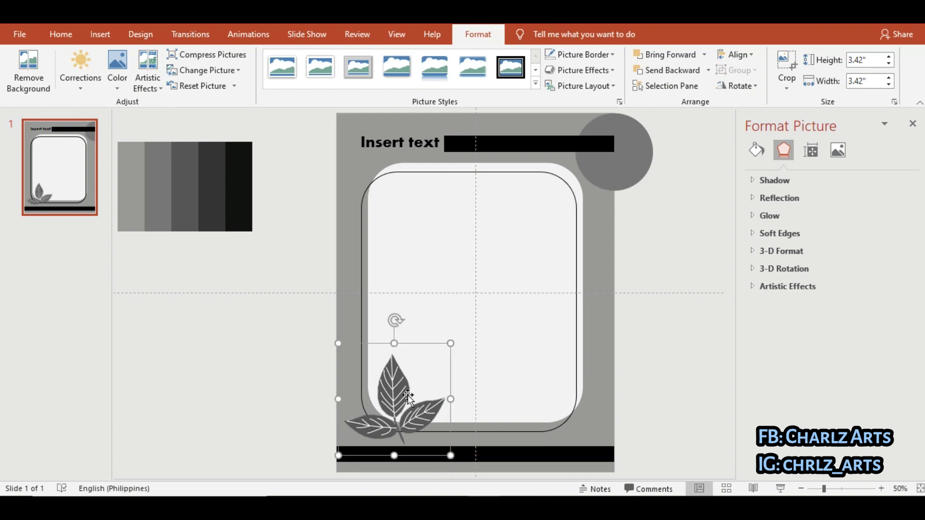
{"action": "left_click_drag", "start_coordinate": [395, 320], "coordinate": [377, 322]}
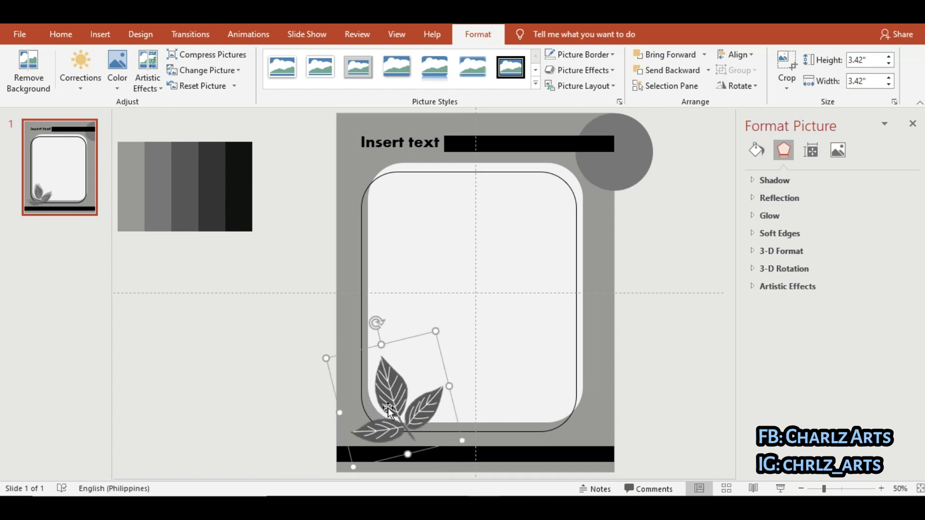
{"action": "left_click_drag", "start_coordinate": [389, 411], "coordinate": [377, 406]}
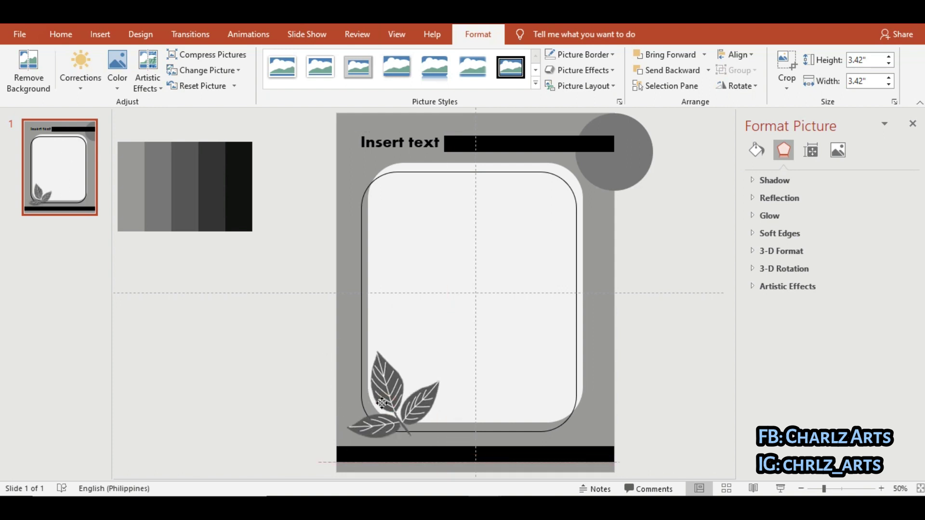
{"action": "left_click", "coordinate": [671, 411]}
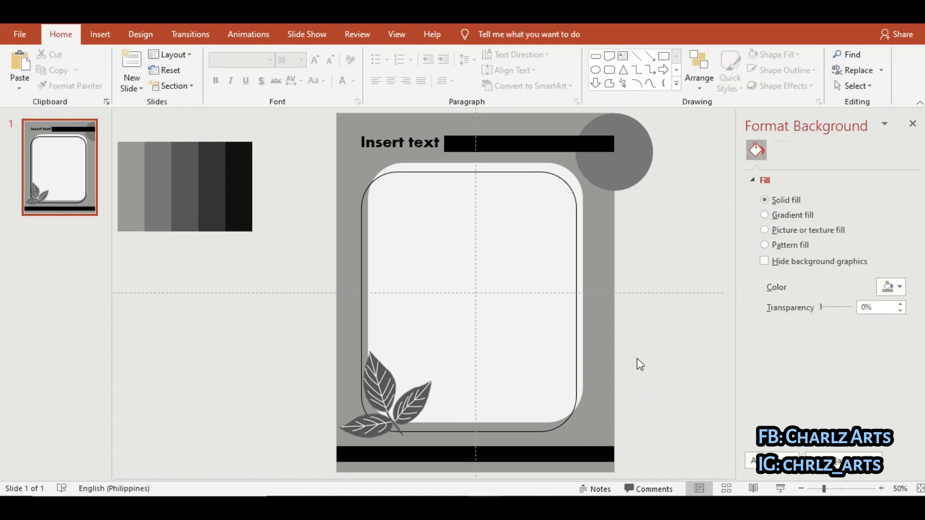
Duplicate the grey circle at the slide's top-right
{"action": "left_click", "coordinate": [614, 158]}
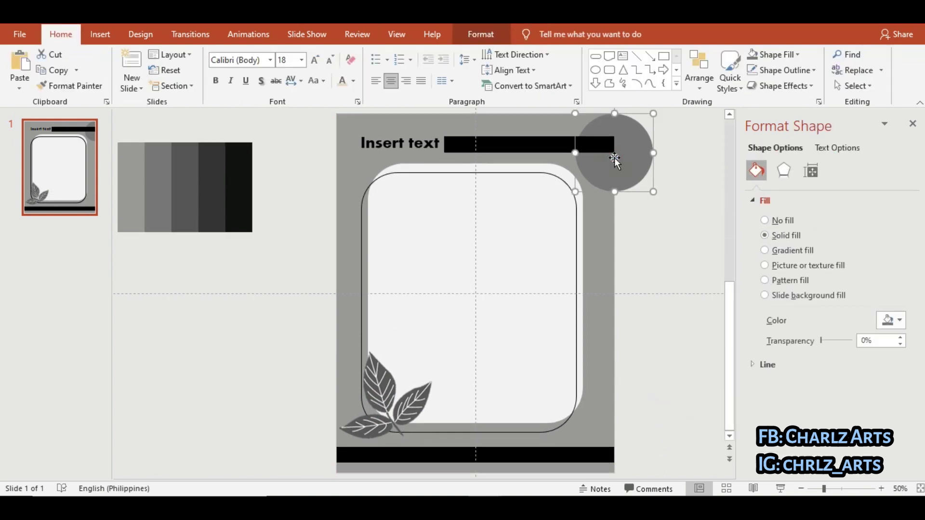
{"action": "key", "text": "ctrl+c"}
{"action": "key", "text": "ctrl+v"}
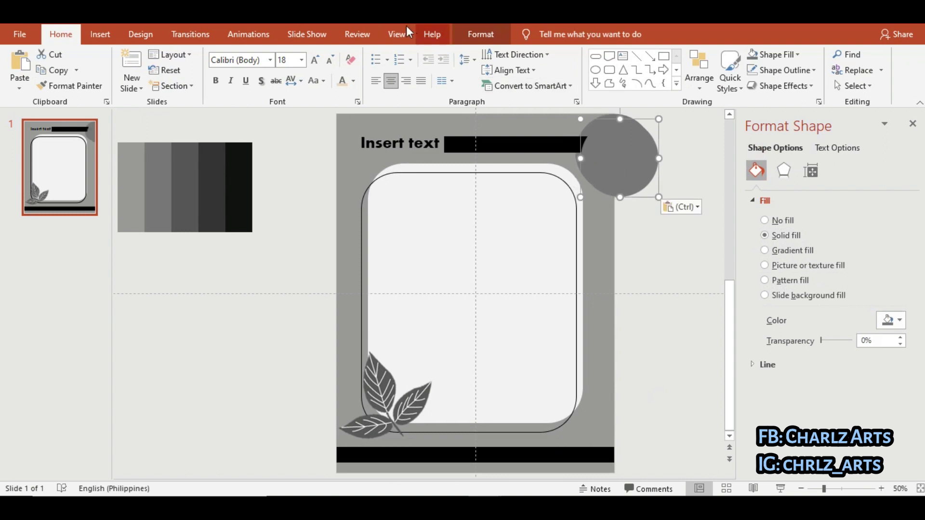
Give the copy a white outline and no fill, offset slightly up-left of the original
{"action": "left_click", "coordinate": [475, 32]}
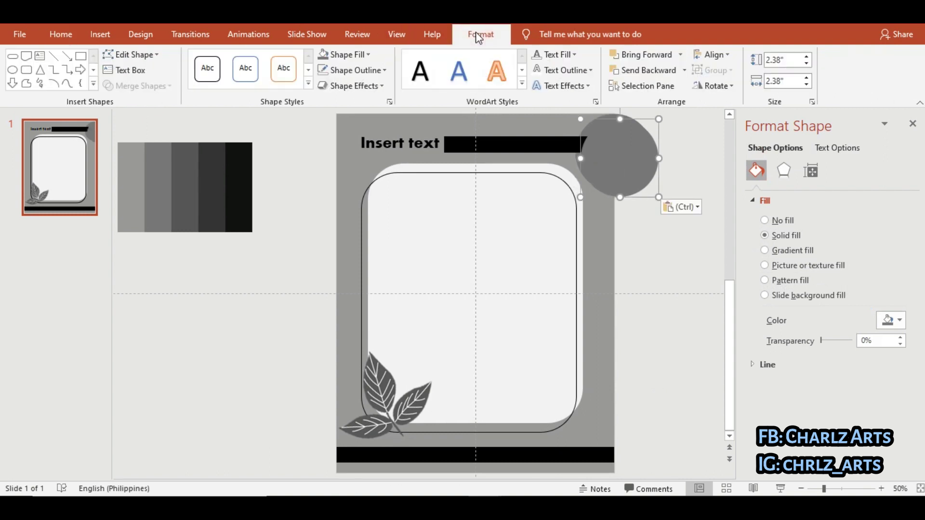
{"action": "left_click", "coordinate": [350, 68]}
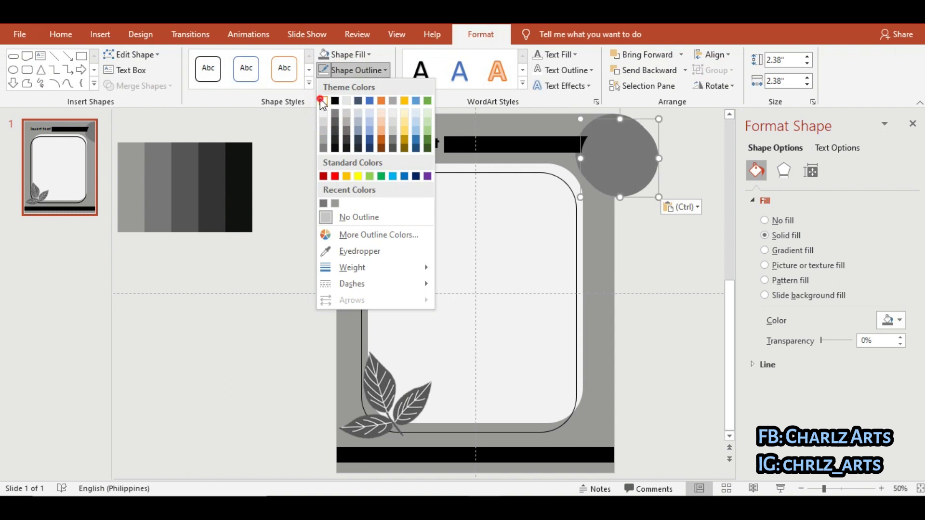
{"action": "left_click", "coordinate": [322, 100]}
{"action": "left_click", "coordinate": [355, 56]}
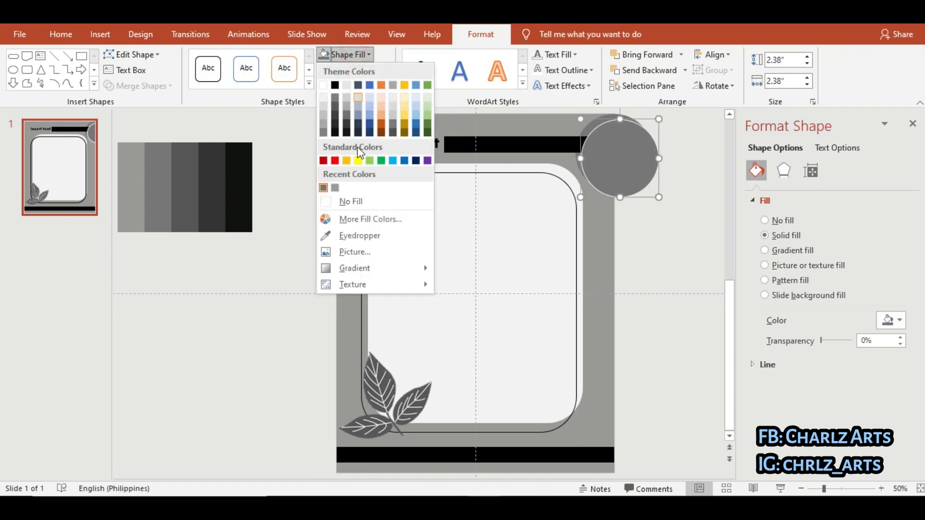
{"action": "left_click", "coordinate": [353, 201]}
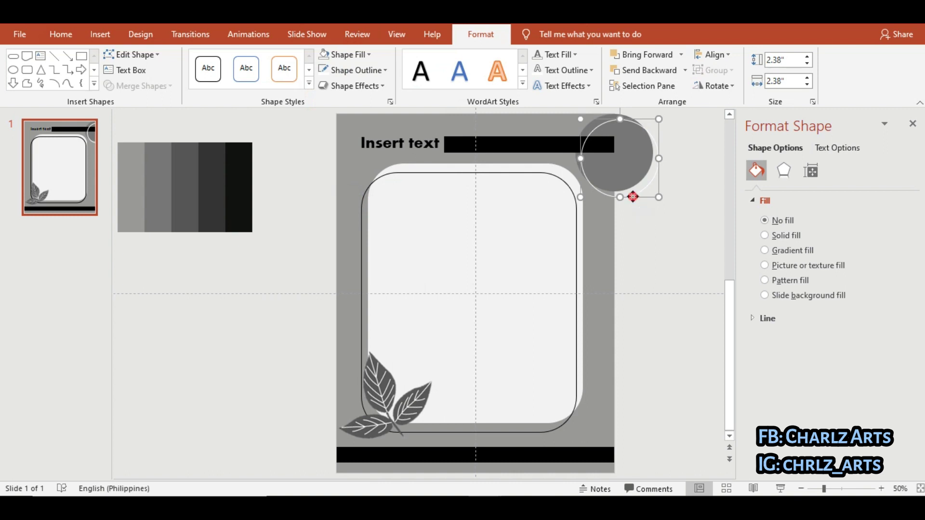
{"action": "left_click_drag", "start_coordinate": [632, 194], "coordinate": [635, 191]}
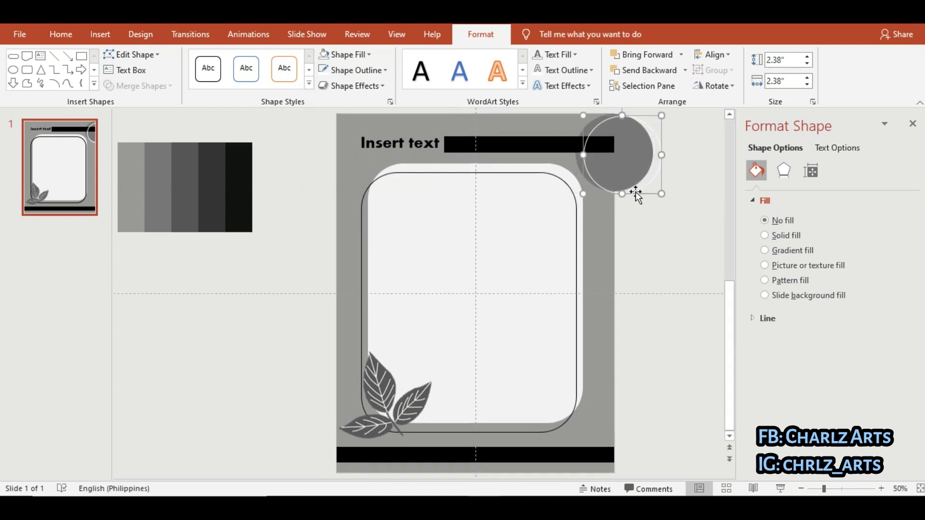
{"action": "left_click", "coordinate": [686, 297]}
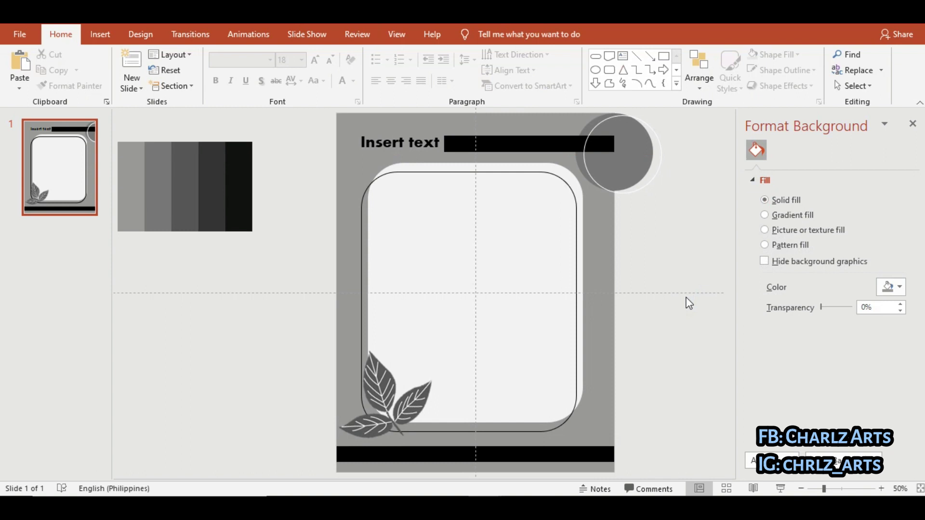
Add a new slide with the Blank layout
{"action": "left_click", "coordinate": [135, 88]}
{"action": "left_click", "coordinate": [343, 230]}
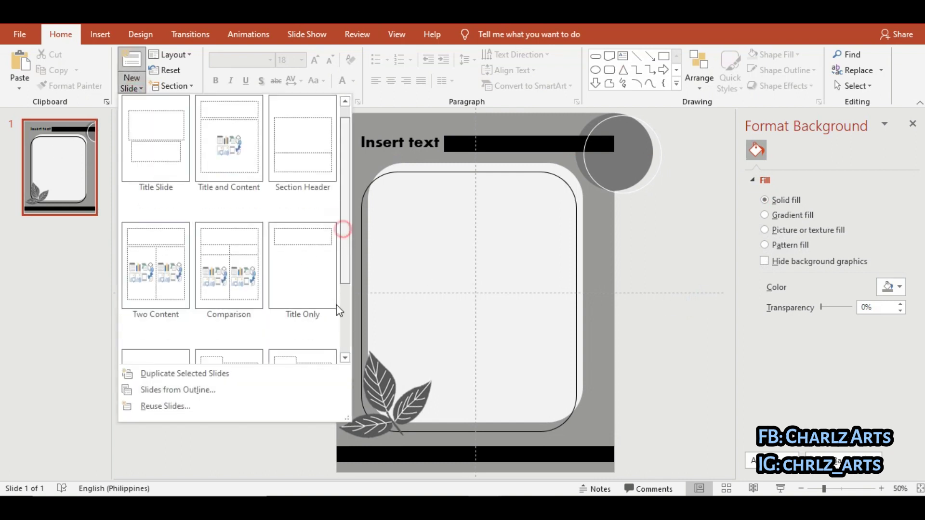
{"action": "left_click", "coordinate": [184, 289]}
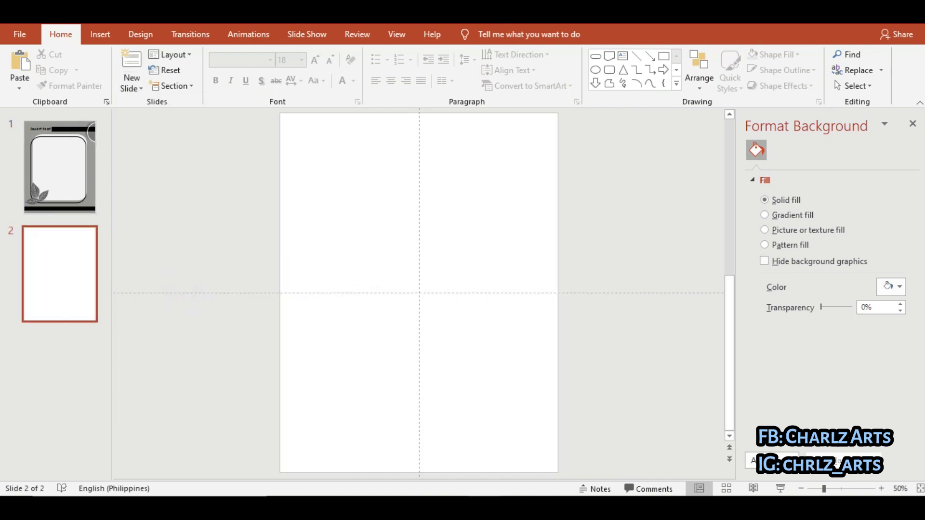
Move the grey swatch picture from beside slide one to beside slide two
{"action": "left_click", "coordinate": [84, 166]}
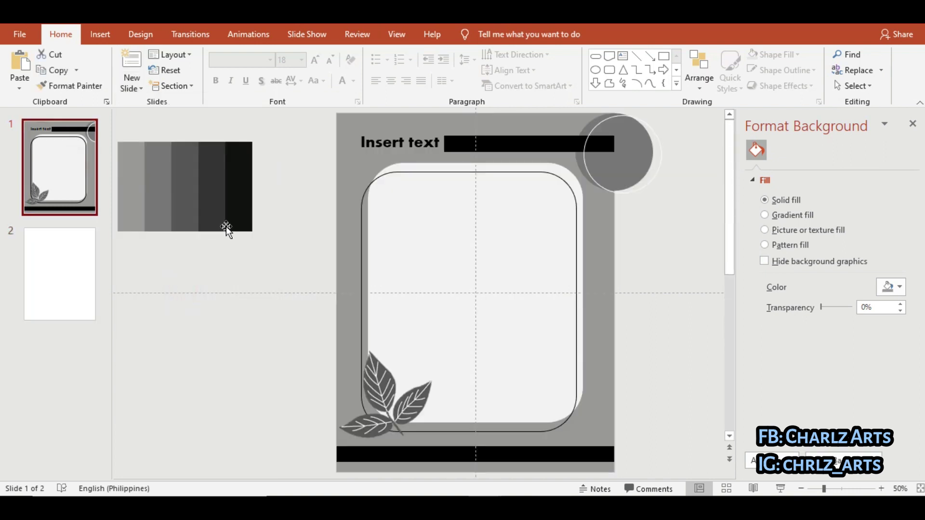
{"action": "left_click", "coordinate": [226, 227]}
{"action": "key", "text": "Delete"}
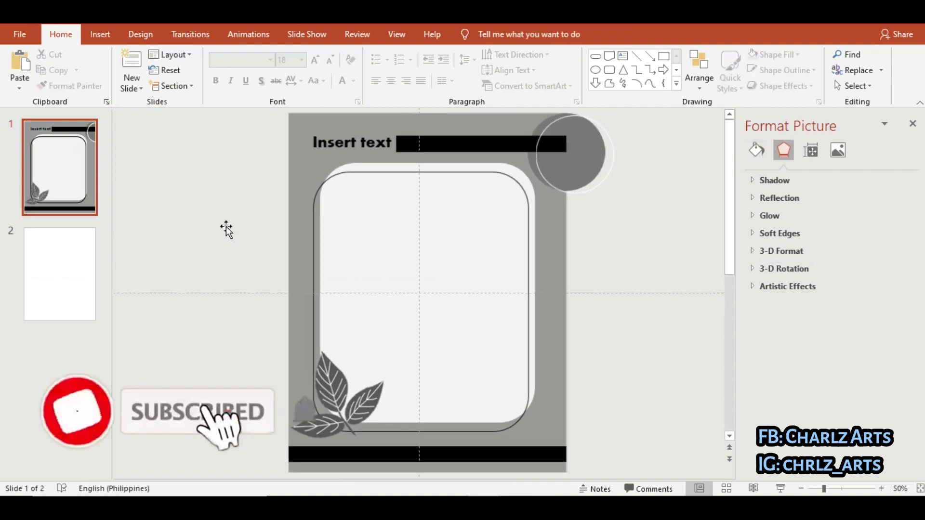
{"action": "left_click", "coordinate": [81, 283]}
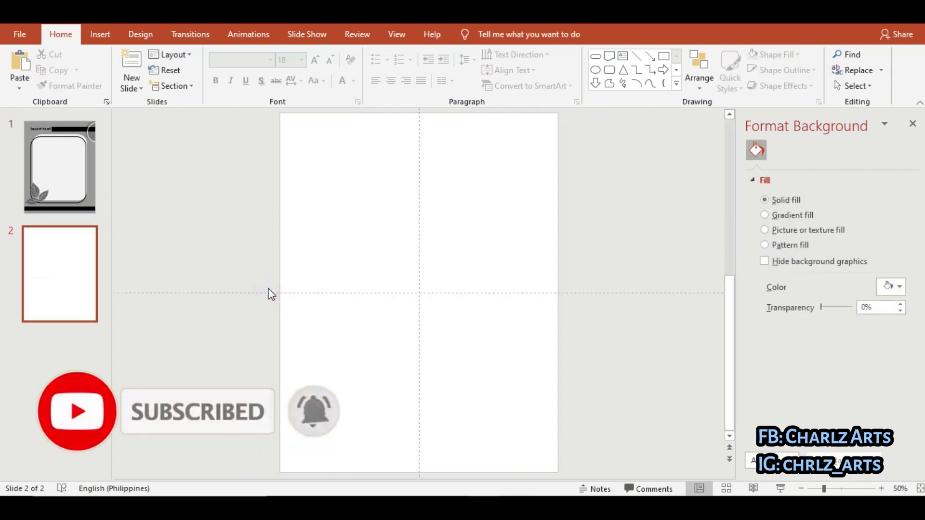
{"action": "key", "text": "ctrl+v"}
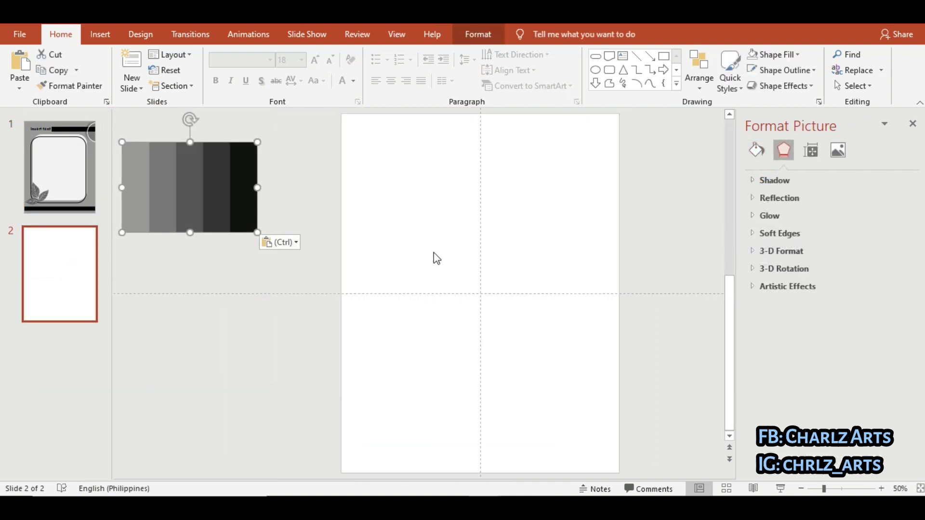
Eyedrop the swatch strip's lightest grey as slide two's solid background colour
{"action": "left_click", "coordinate": [141, 35]}
{"action": "left_click", "coordinate": [878, 84]}
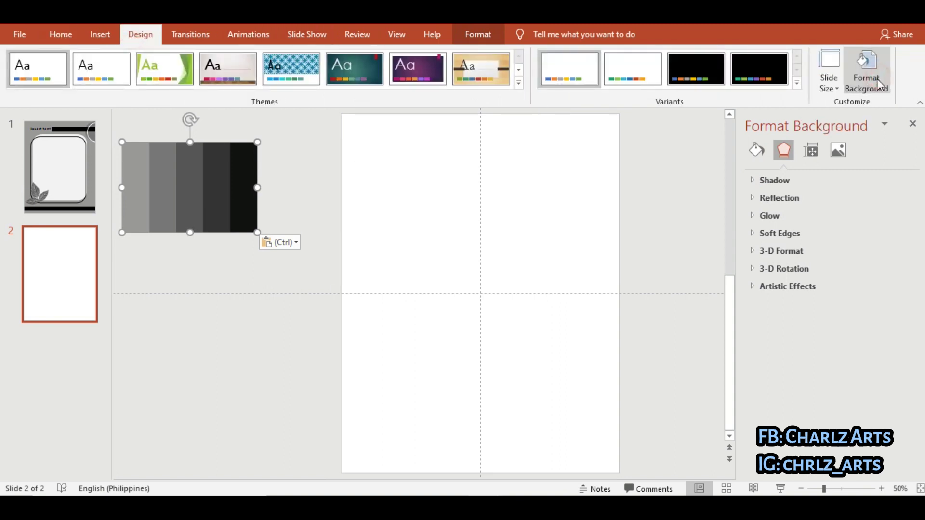
{"action": "left_click", "coordinate": [897, 287]}
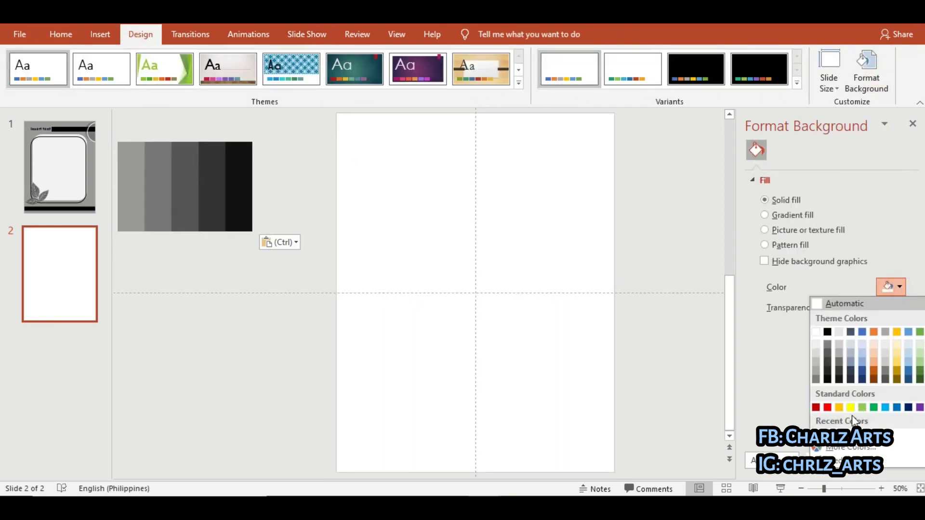
{"action": "left_click", "coordinate": [848, 461]}
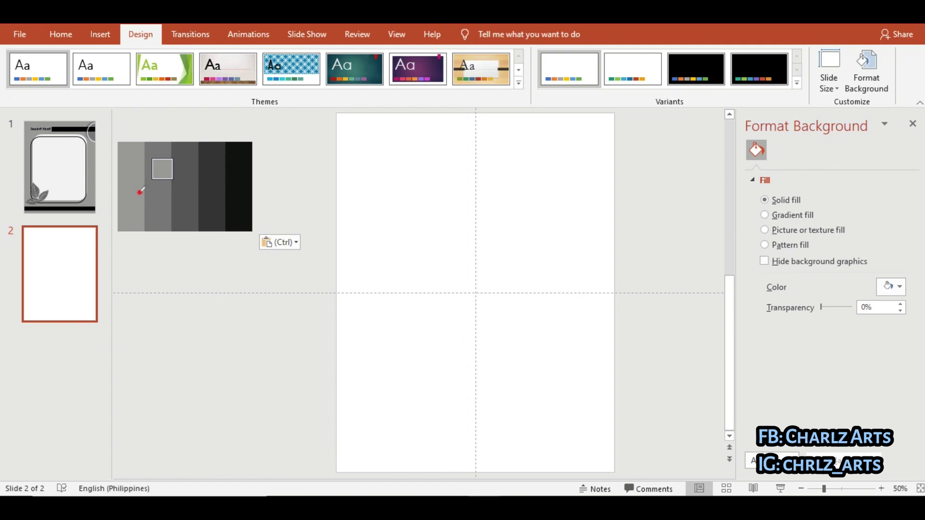
{"action": "left_click", "coordinate": [140, 192]}
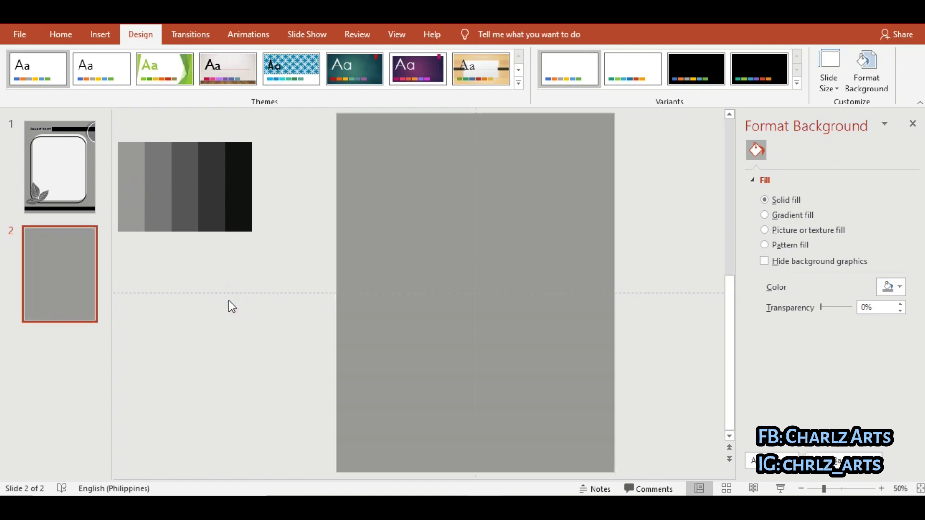
Draw a rectangle, size it to 8.35 × 6.34 in, centre it, and apply the black shape style
{"action": "left_click", "coordinate": [101, 34]}
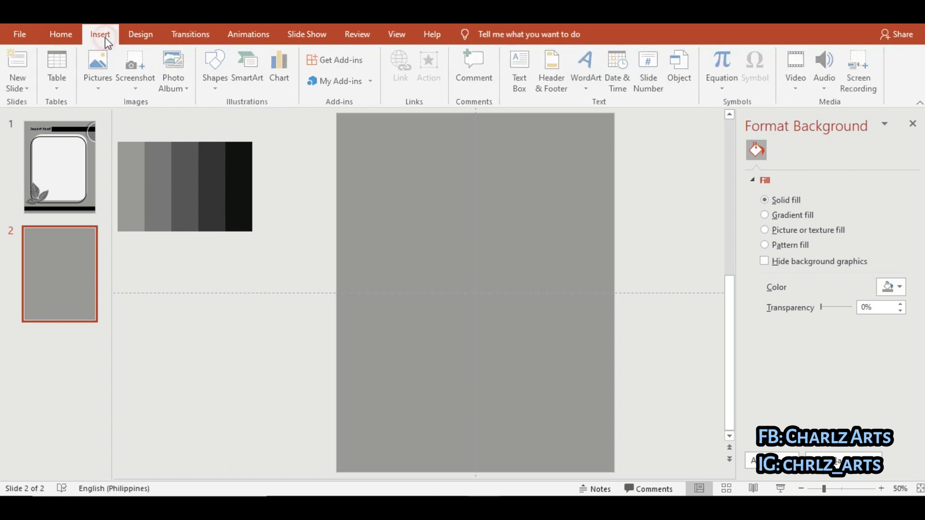
{"action": "left_click", "coordinate": [207, 79]}
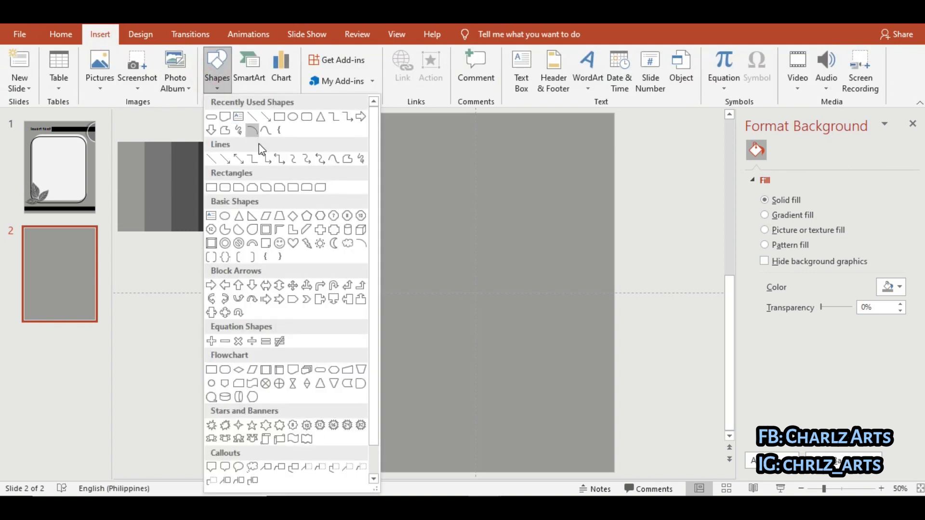
{"action": "left_click", "coordinate": [212, 187]}
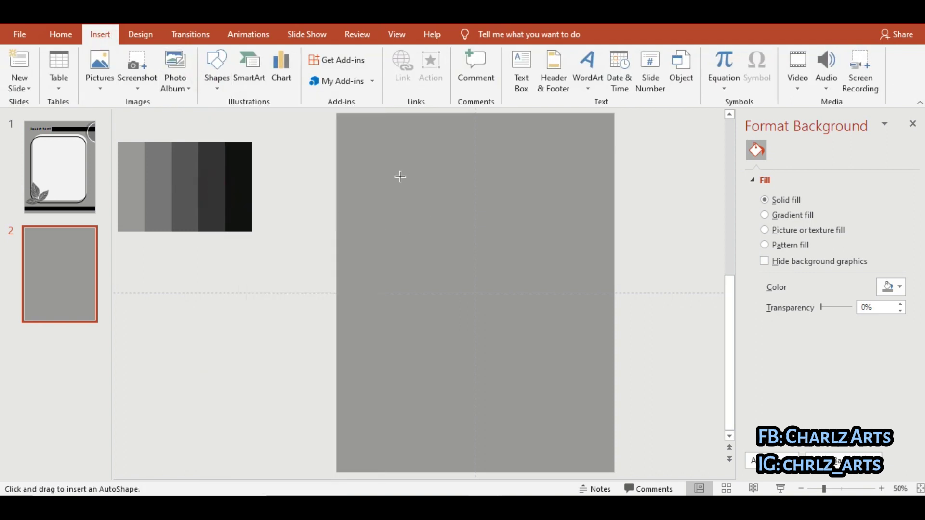
{"action": "left_click_drag", "start_coordinate": [398, 179], "coordinate": [581, 421]}
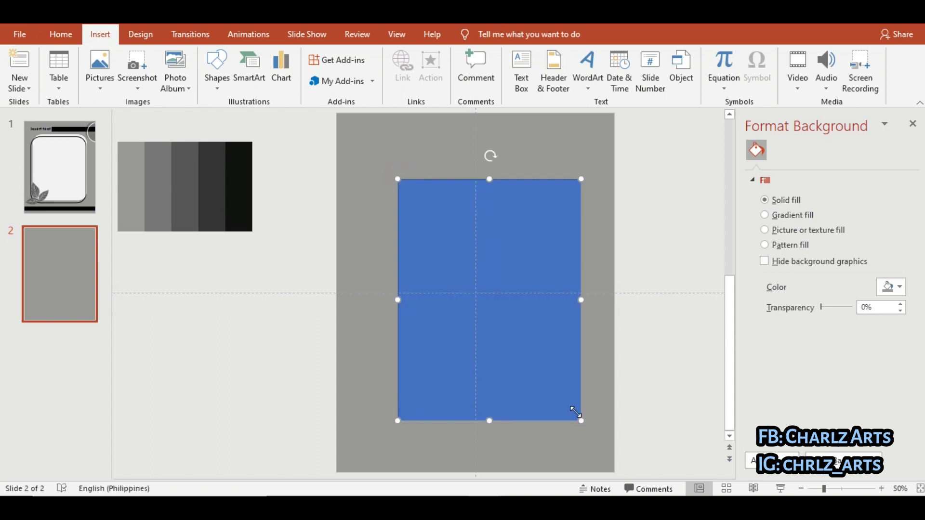
{"action": "left_click_drag", "start_coordinate": [550, 360], "coordinate": [537, 346]}
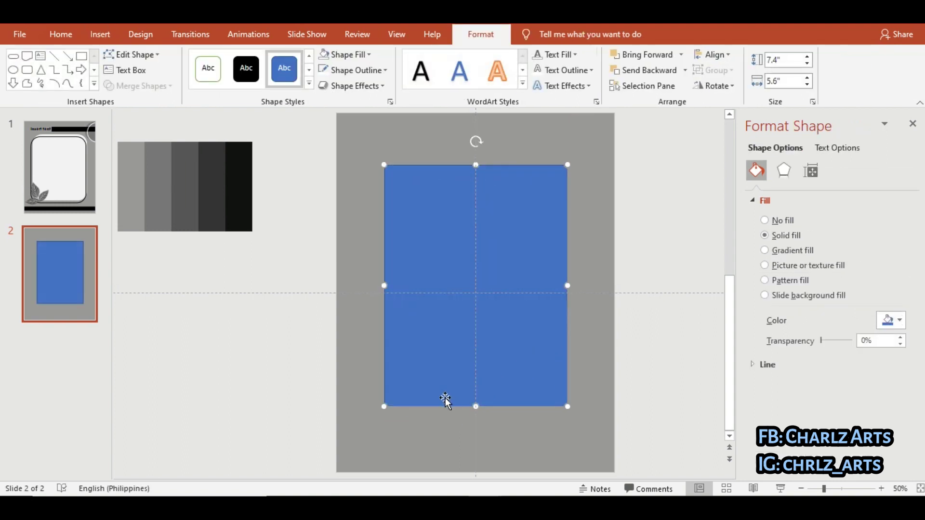
{"action": "left_click_drag", "start_coordinate": [384, 407], "coordinate": [359, 438]}
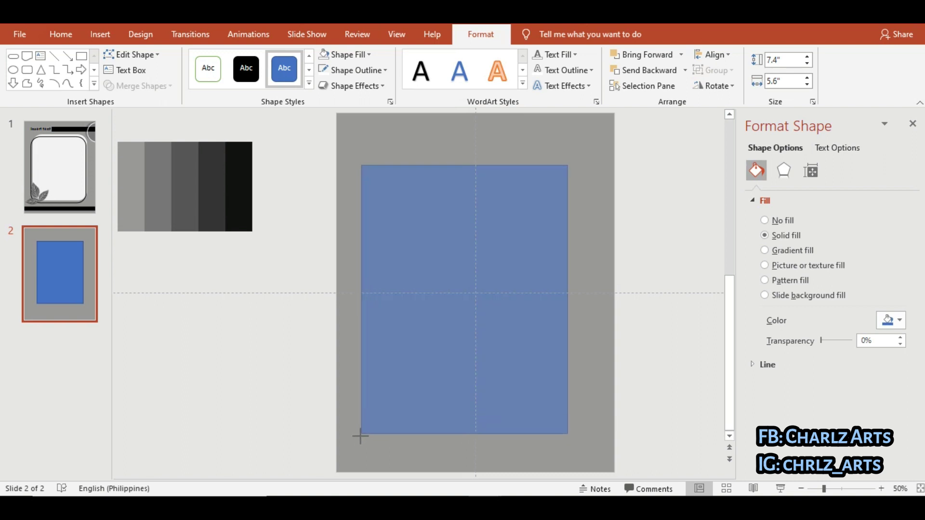
{"action": "left_click_drag", "start_coordinate": [432, 366], "coordinate": [444, 360]}
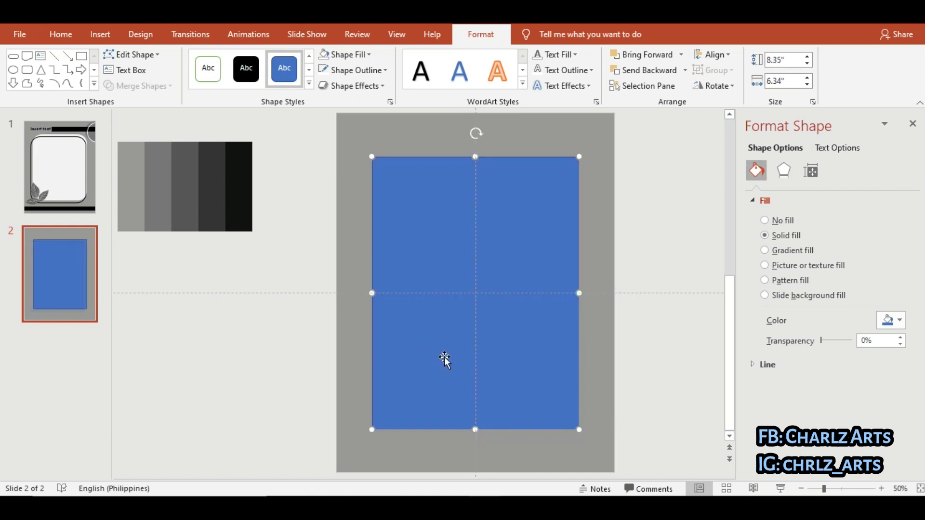
{"action": "left_click", "coordinate": [260, 75]}
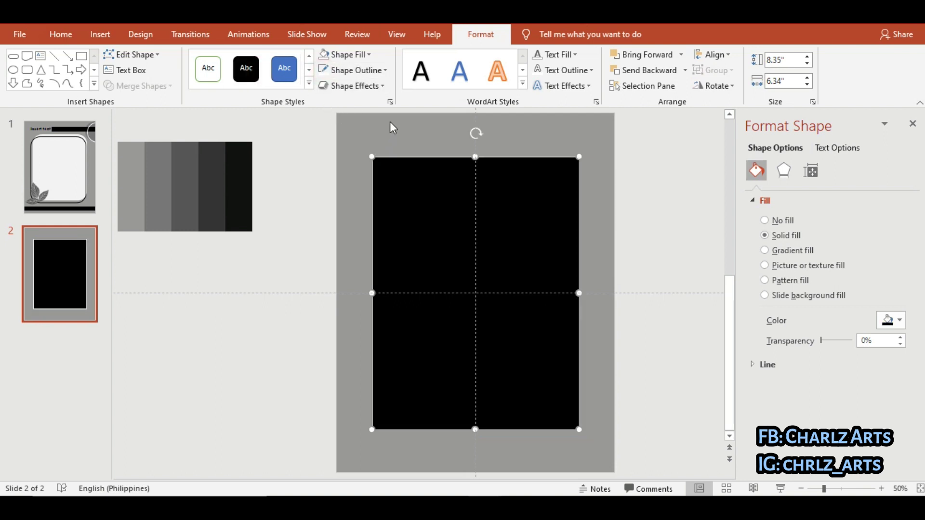
Remove the black rectangle's outline and duplicate it as a white-filled copy
{"action": "left_click", "coordinate": [369, 71]}
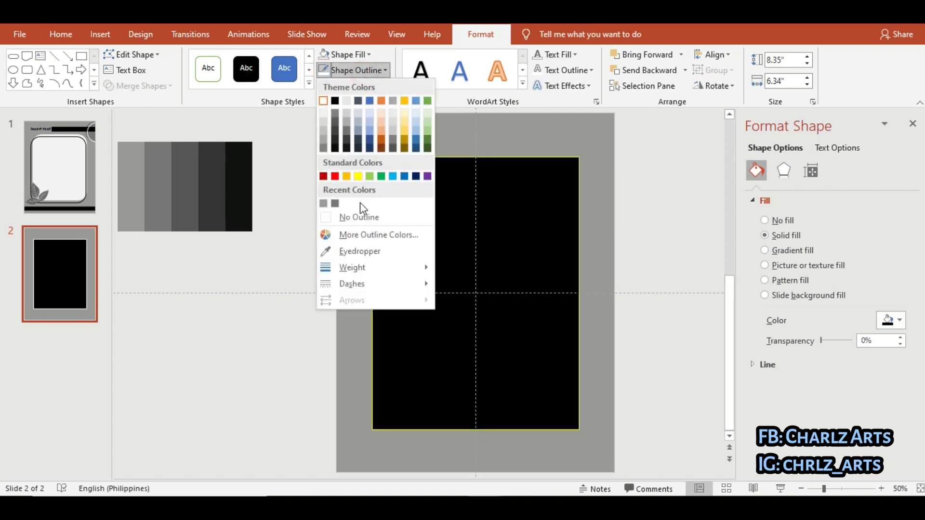
{"action": "left_click", "coordinate": [361, 220]}
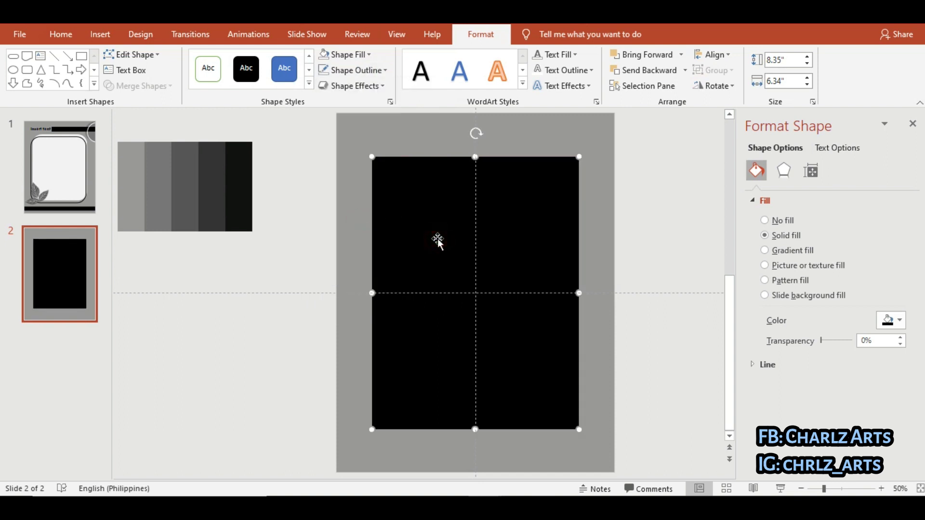
{"action": "left_click_drag", "start_coordinate": [438, 238], "coordinate": [443, 244]}
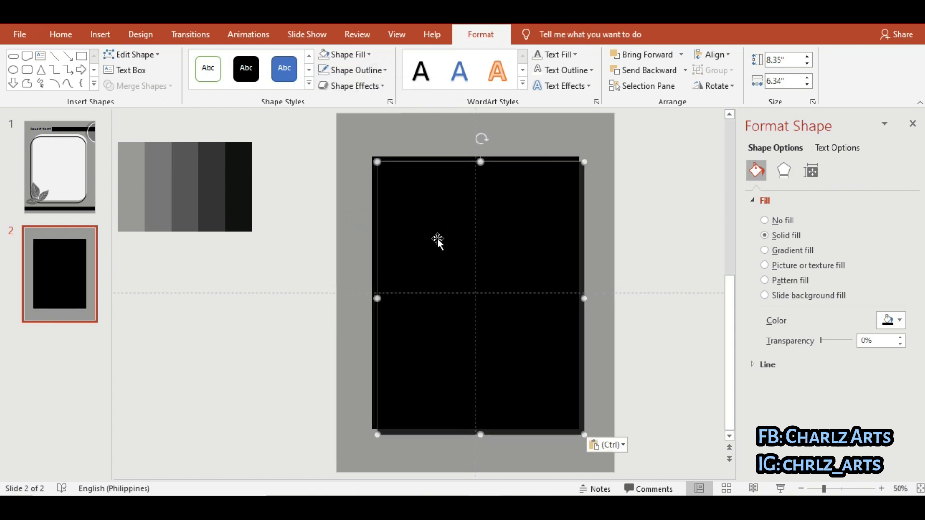
{"action": "left_click", "coordinate": [348, 54]}
{"action": "left_click", "coordinate": [323, 85]}
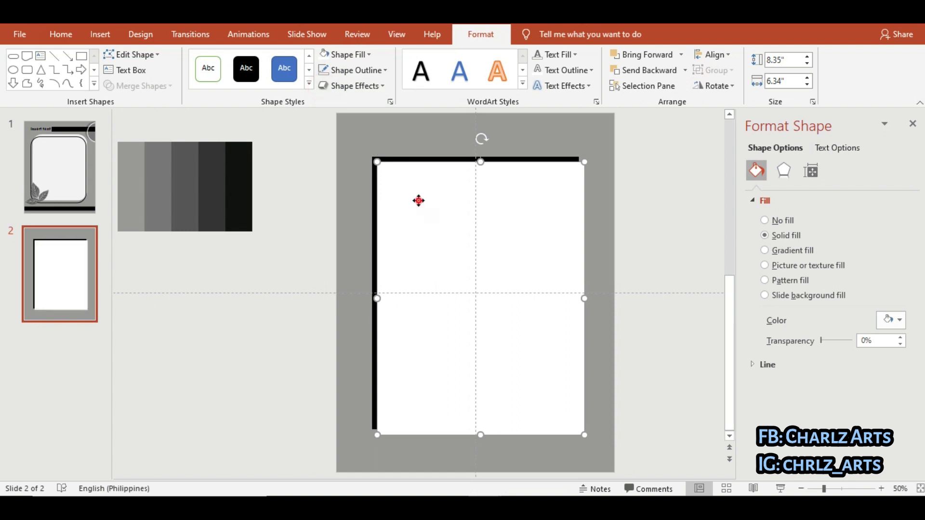
Offset the white card up-right so the black rectangle shows along its left and bottom
{"action": "left_click_drag", "start_coordinate": [417, 200], "coordinate": [424, 181]}
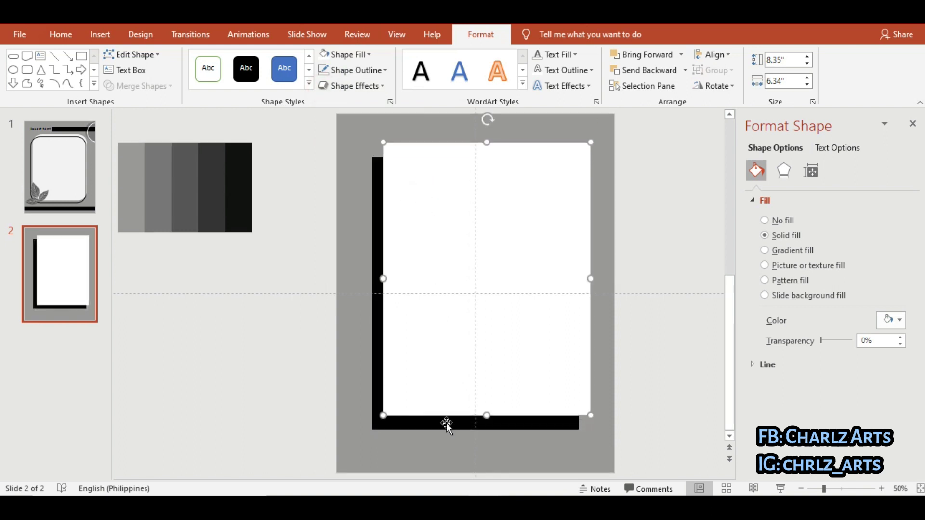
{"action": "left_click_drag", "start_coordinate": [447, 427], "coordinate": [449, 440]}
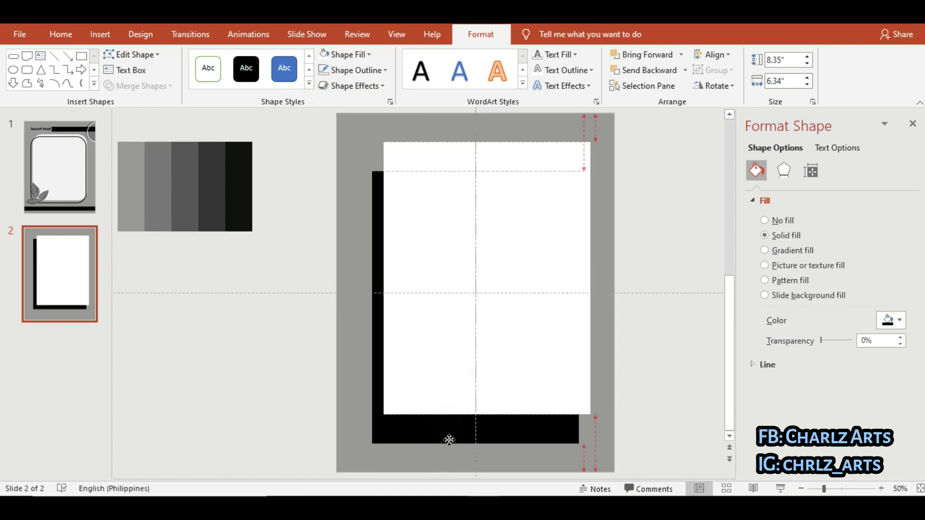
{"action": "left_click_drag", "start_coordinate": [479, 389], "coordinate": [476, 402]}
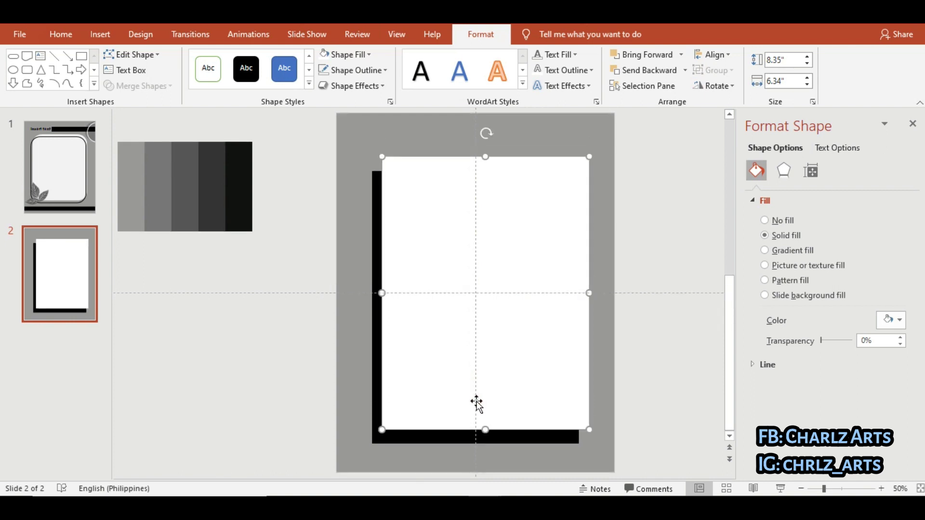
{"action": "left_click", "coordinate": [669, 322]}
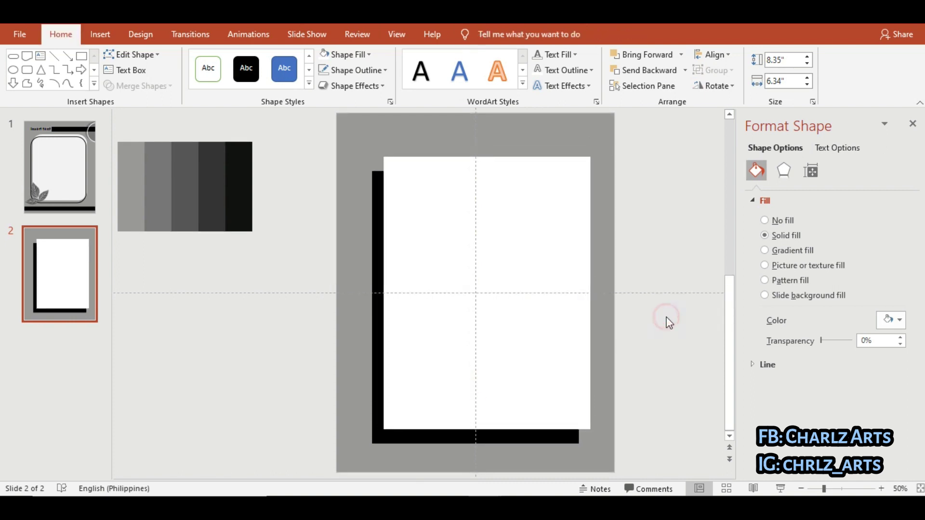
{"action": "left_click", "coordinate": [518, 318]}
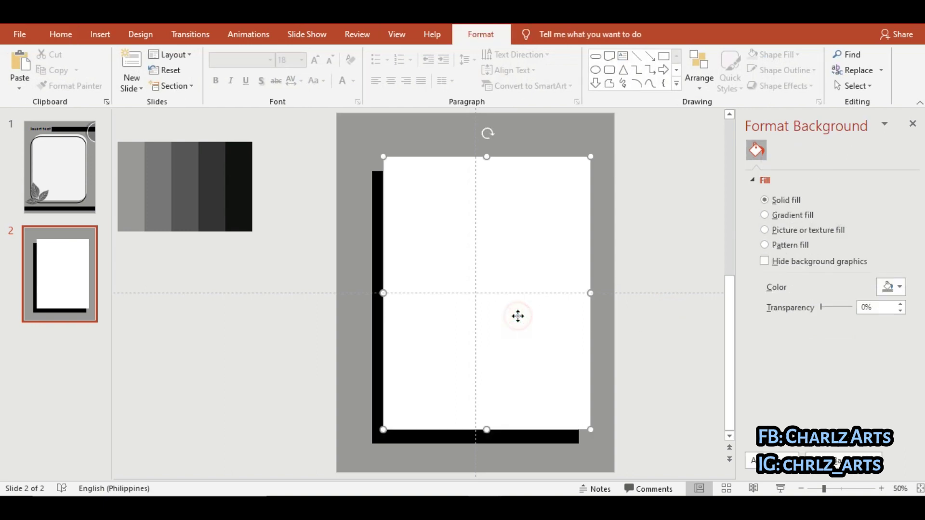
{"action": "left_click", "coordinate": [633, 382]}
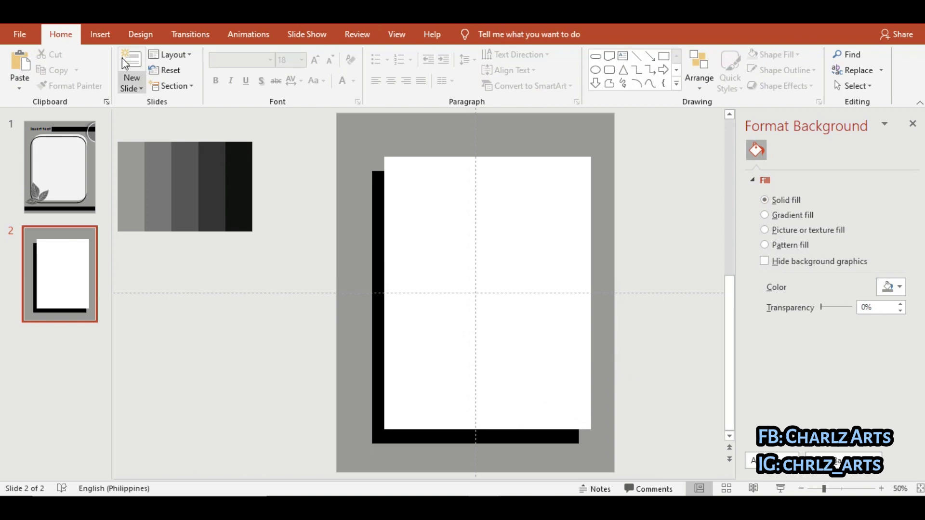
{"action": "left_click", "coordinate": [100, 34]}
Add a text box reading 'INSERT TEXT', centred, in Aharoni at 24 pt
{"action": "left_click", "coordinate": [530, 79]}
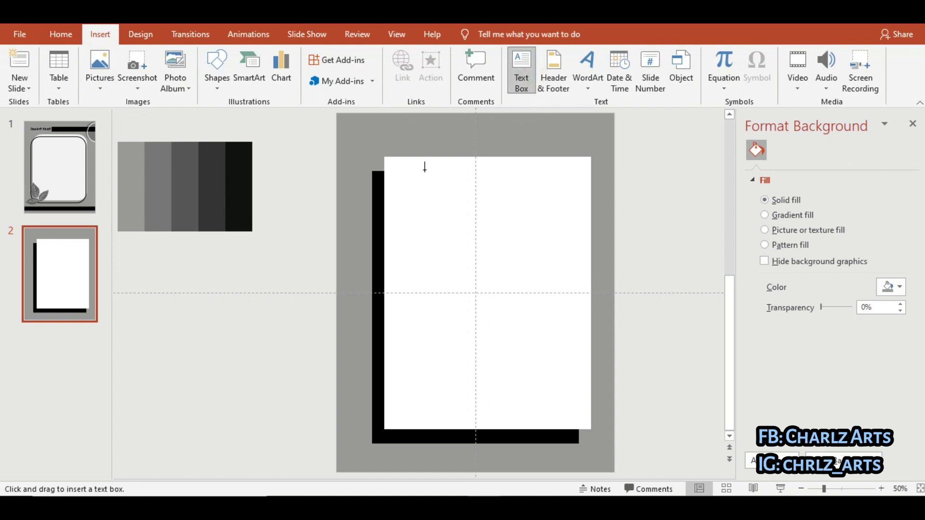
{"action": "left_click_drag", "start_coordinate": [418, 171], "coordinate": [567, 196]}
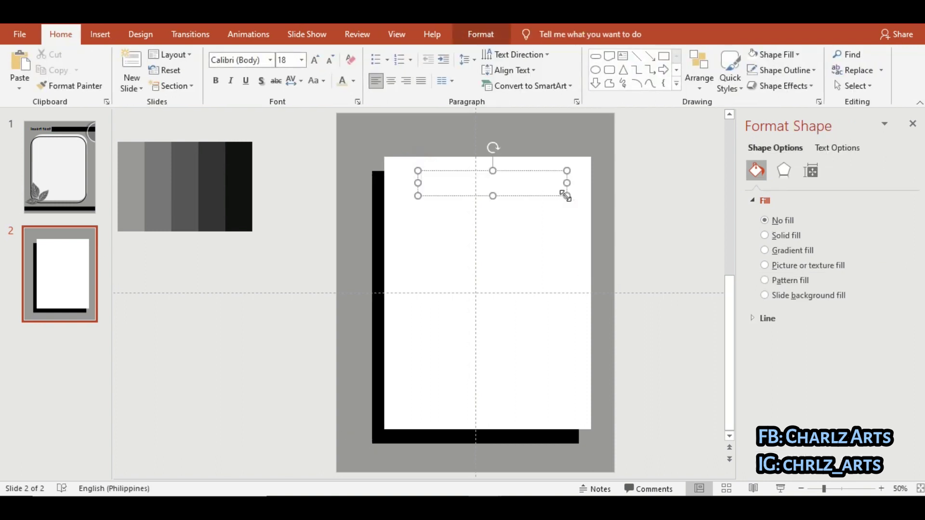
{"action": "type", "text": "INSERT TEXT"}
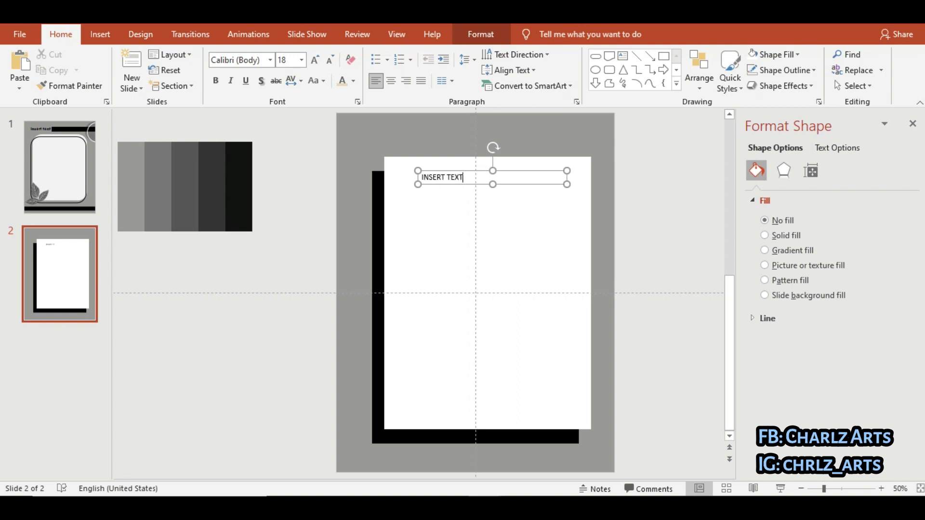
{"action": "key", "text": "ctrl+a"}
{"action": "left_click", "coordinate": [391, 81]}
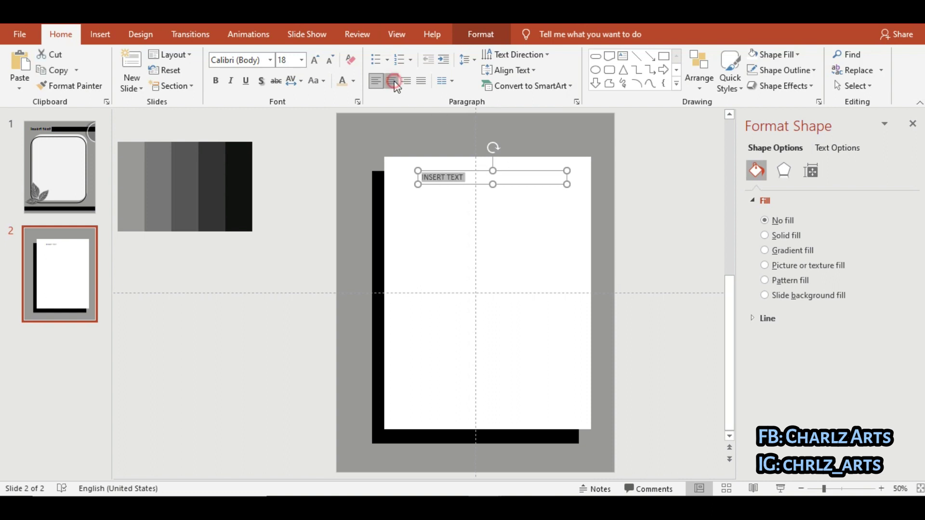
{"action": "left_click", "coordinate": [315, 60]}
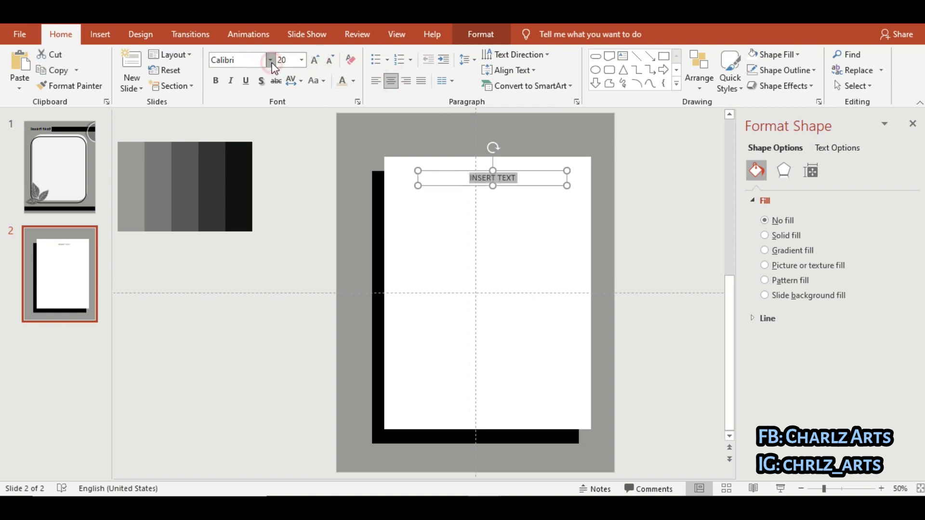
{"action": "left_click", "coordinate": [270, 60]}
{"action": "left_click", "coordinate": [261, 142]}
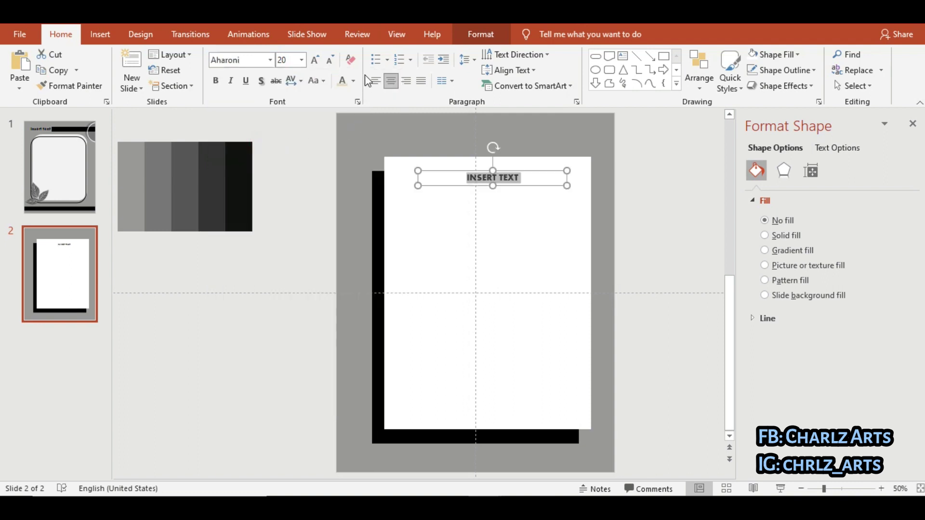
{"action": "left_click", "coordinate": [315, 63]}
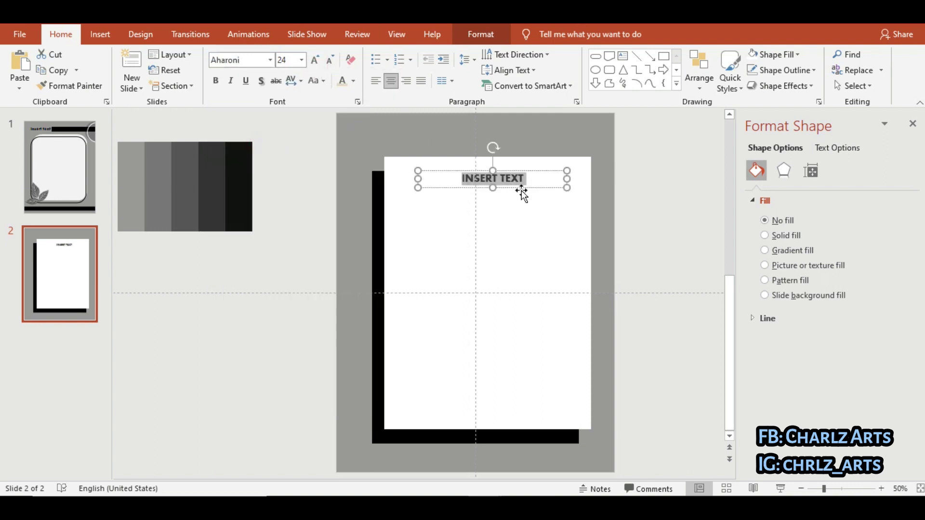
Move the heading up to the slide's top edge and enlarge it to 32 pt
{"action": "mouse_move", "coordinate": [522, 192]}
{"action": "left_mouse_down"}
{"action": "mouse_move", "coordinate": [504, 191]}
{"action": "mouse_move", "coordinate": [538, 193]}
{"action": "left_mouse_up"}
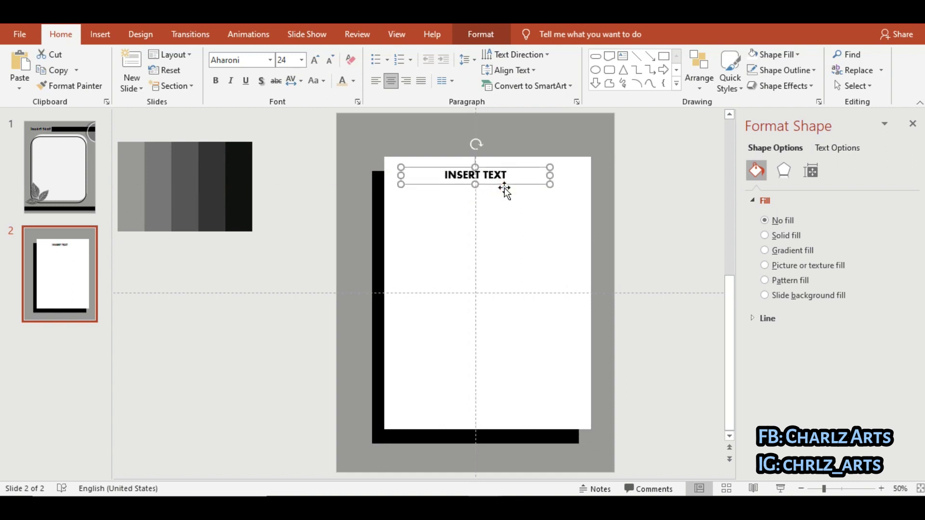
{"action": "left_click", "coordinate": [666, 241]}
{"action": "left_click", "coordinate": [477, 177]}
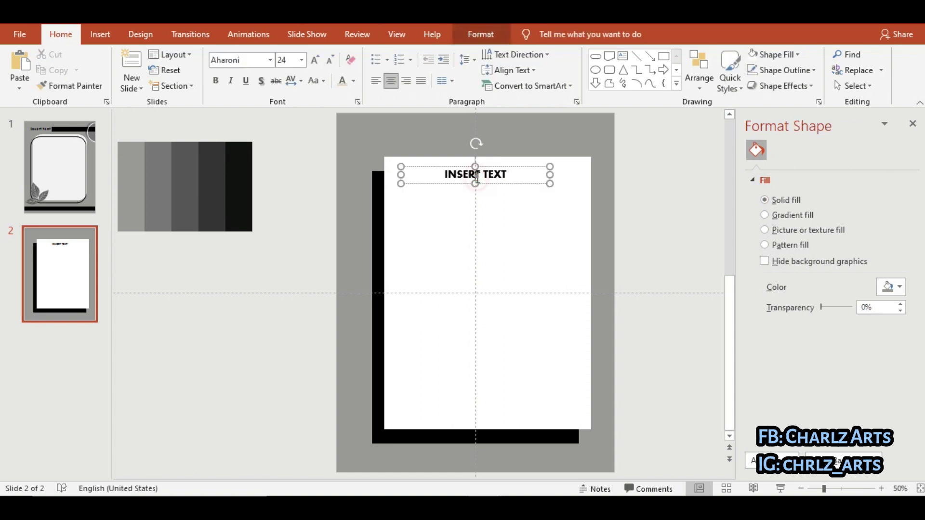
{"action": "mouse_move", "coordinate": [502, 185]}
{"action": "left_mouse_down"}
{"action": "mouse_move", "coordinate": [556, 159]}
{"action": "mouse_move", "coordinate": [555, 147]}
{"action": "left_mouse_up"}
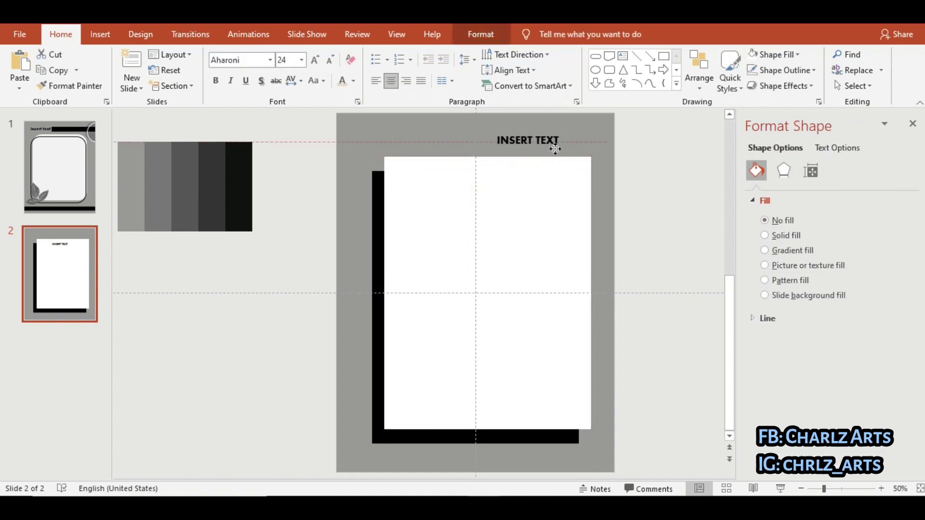
{"action": "left_click", "coordinate": [315, 59]}
{"action": "left_click", "coordinate": [316, 60]}
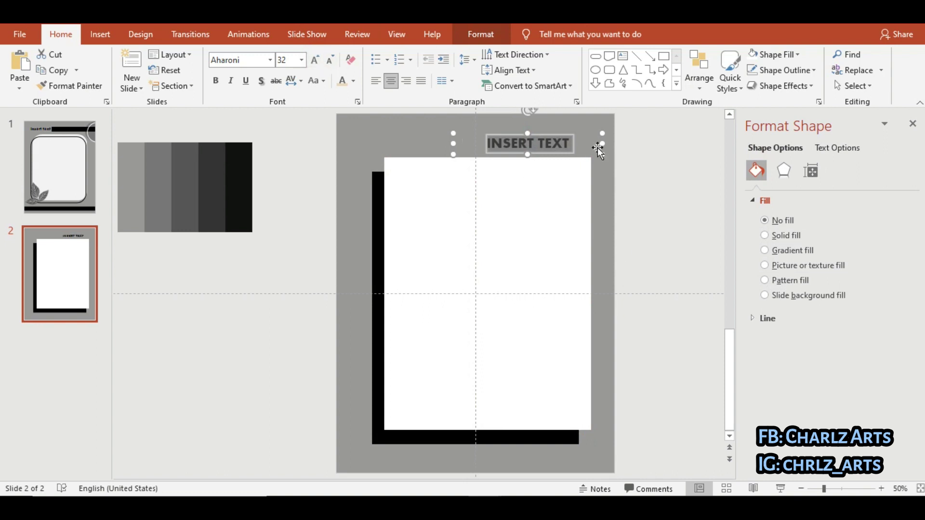
{"action": "left_click", "coordinate": [590, 134]}
{"action": "left_click_drag", "start_coordinate": [590, 134], "coordinate": [596, 129]}
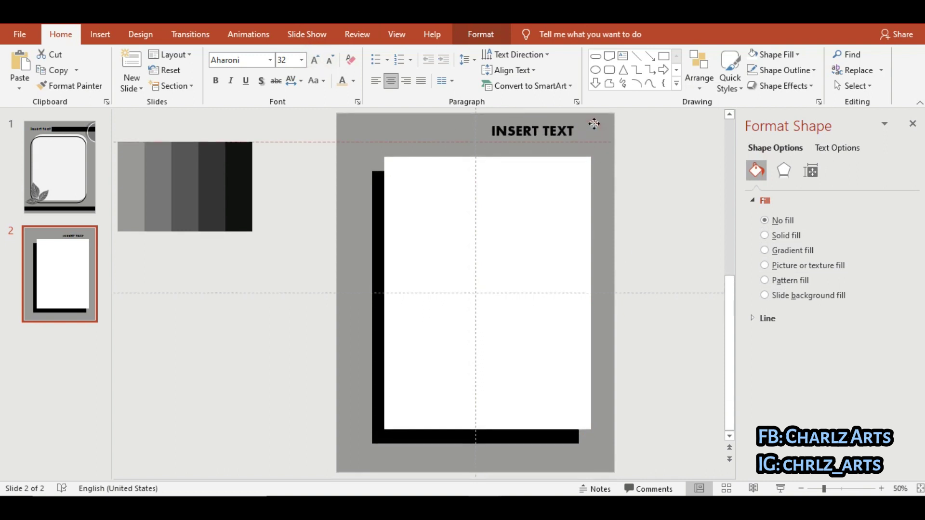
{"action": "left_click", "coordinate": [661, 209]}
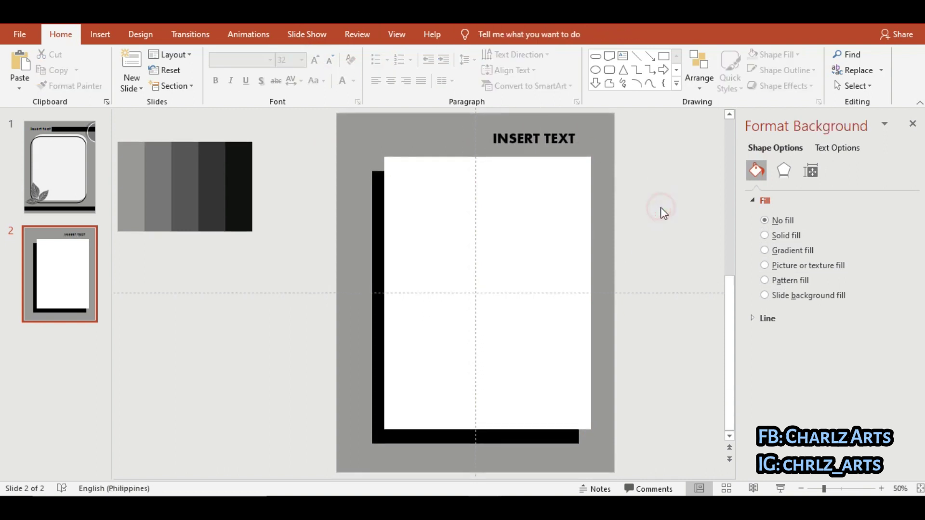
Draw a small oval circle beside the INSERT TEXT heading
{"action": "left_click", "coordinate": [841, 491]}
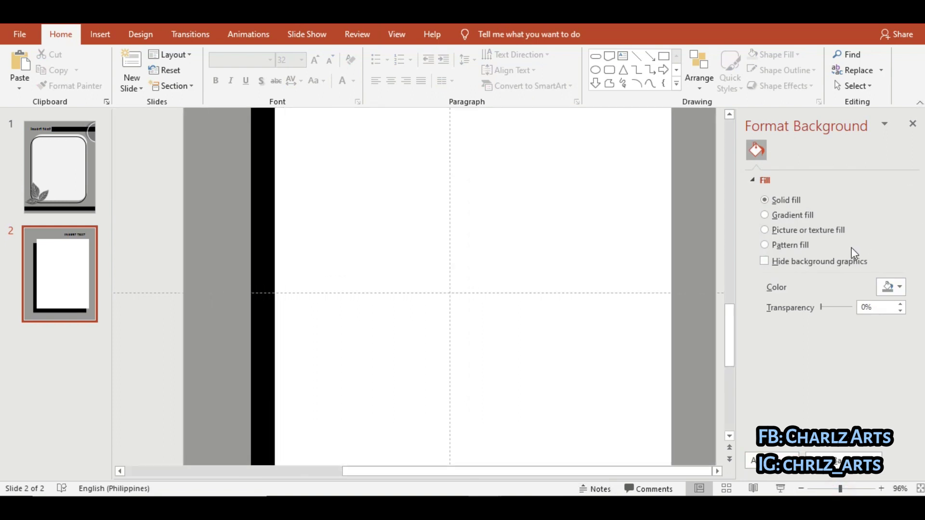
{"action": "left_click", "coordinate": [730, 114]}
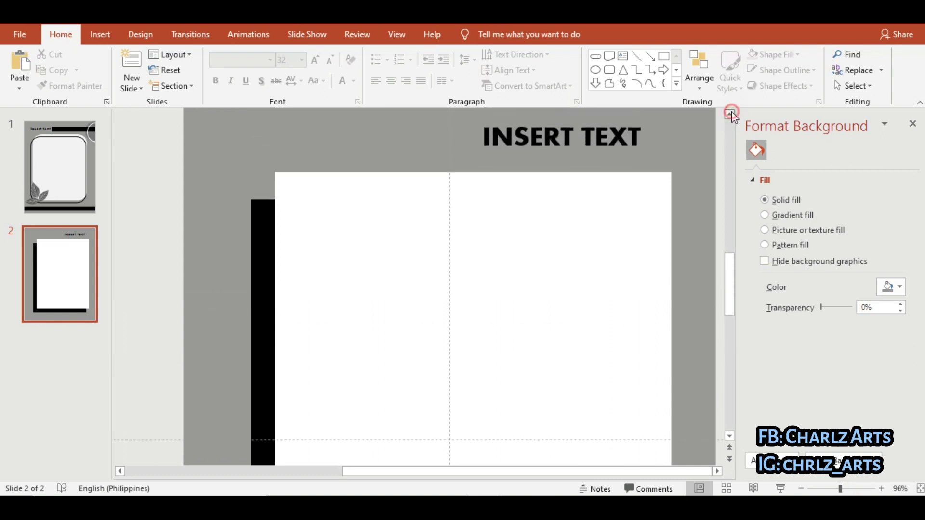
{"action": "left_click", "coordinate": [102, 34]}
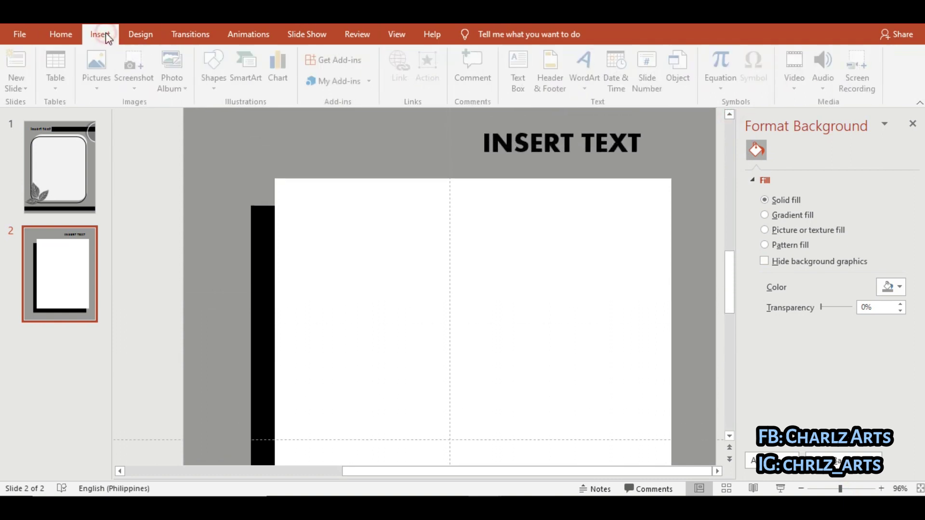
{"action": "left_click", "coordinate": [208, 83]}
{"action": "left_click", "coordinate": [293, 120]}
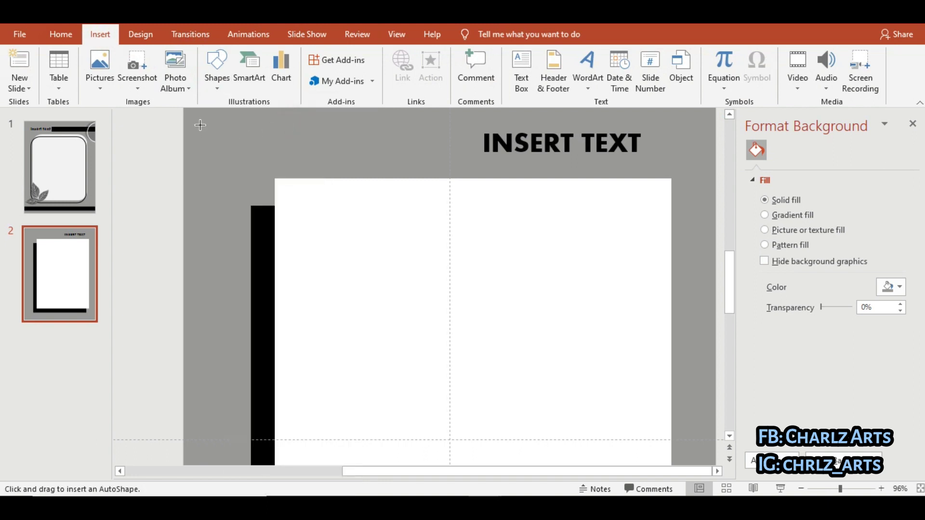
{"action": "left_click_drag", "start_coordinate": [197, 129], "coordinate": [233, 169]}
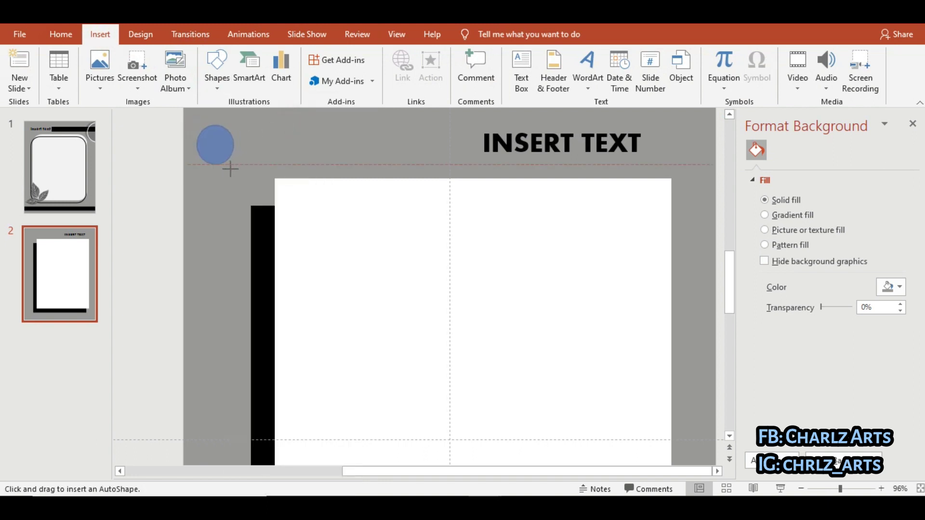
{"action": "mouse_move", "coordinate": [233, 170]}
{"action": "left_mouse_down"}
{"action": "mouse_move", "coordinate": [223, 142]}
{"action": "mouse_move", "coordinate": [438, 145]}
{"action": "left_mouse_up"}
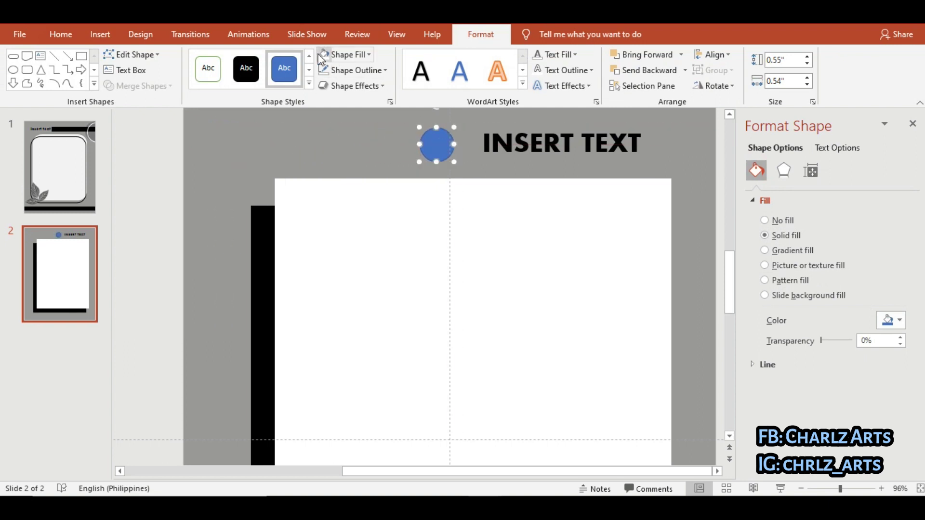
Fill the small circle with the recent grey and remove its outline
{"action": "left_click", "coordinate": [348, 57]}
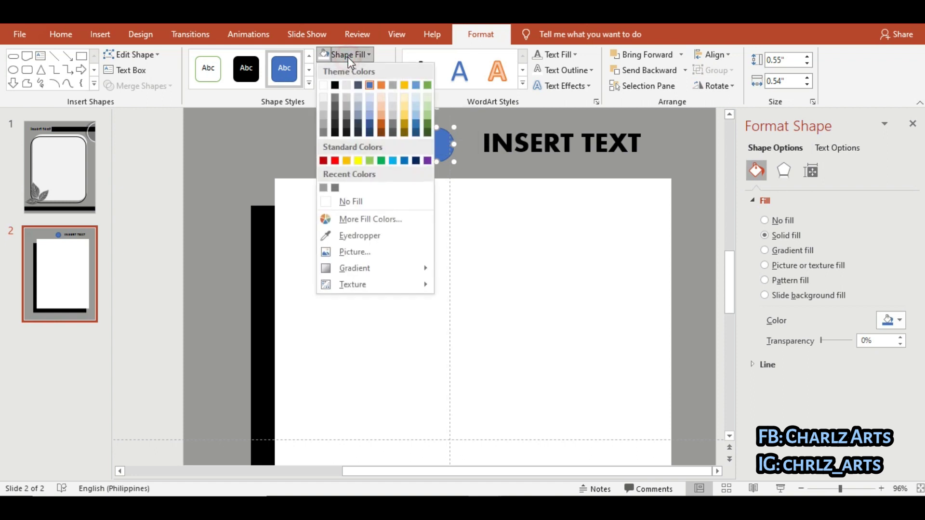
{"action": "left_click", "coordinate": [335, 188]}
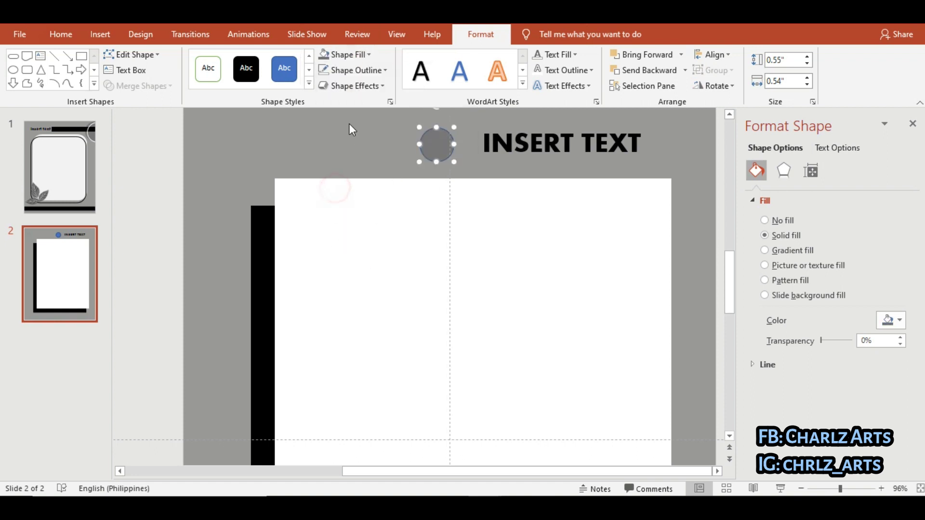
{"action": "left_click", "coordinate": [352, 70]}
{"action": "left_click", "coordinate": [356, 218]}
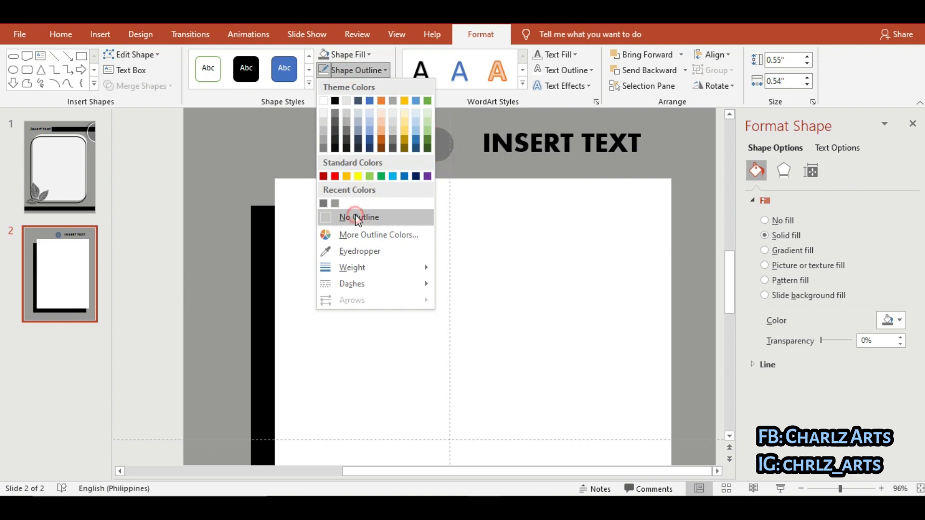
Place a matching copy of the circle on the right of INSERT TEXT
{"action": "scroll", "coordinate": [562, 288], "scroll_direction": "down", "scroll_amount": 5}
{"action": "left_click_drag", "start_coordinate": [413, 171], "coordinate": [515, 172]}
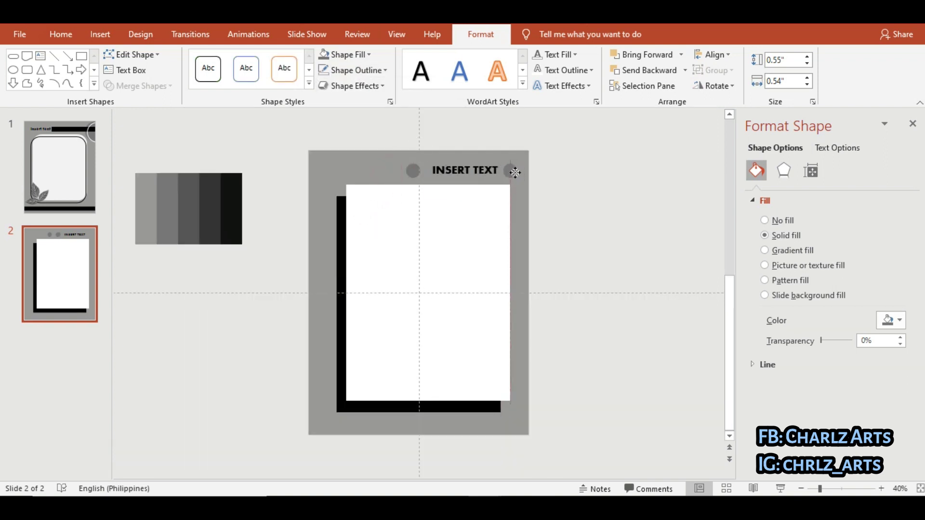
{"action": "left_click_drag", "start_coordinate": [516, 172], "coordinate": [522, 172]}
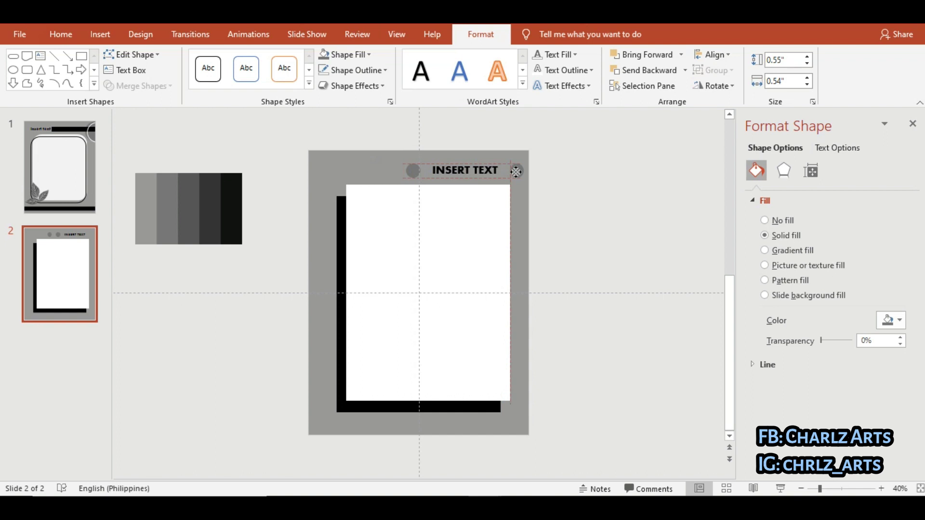
{"action": "left_click", "coordinate": [568, 237]}
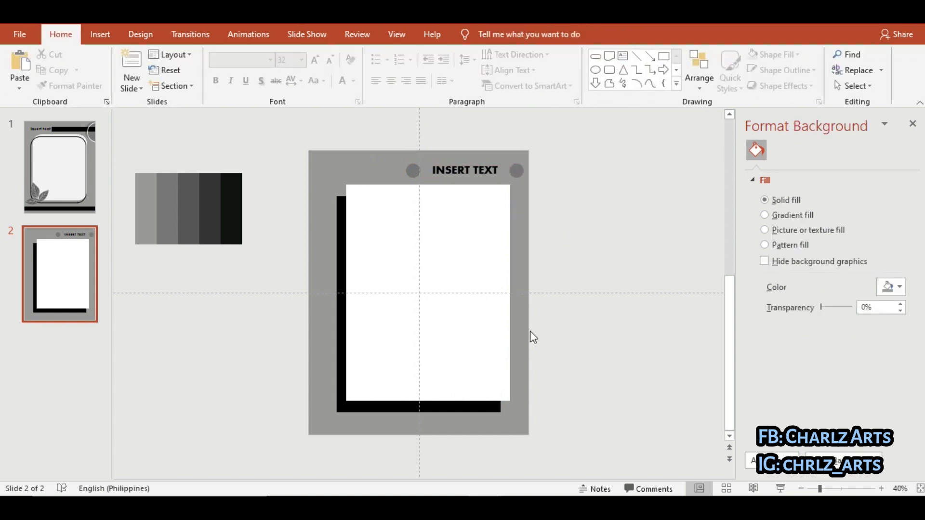
Insert the leaf line-drawing image from the computer onto slide two
{"action": "left_click", "coordinate": [100, 33]}
{"action": "left_click", "coordinate": [100, 67]}
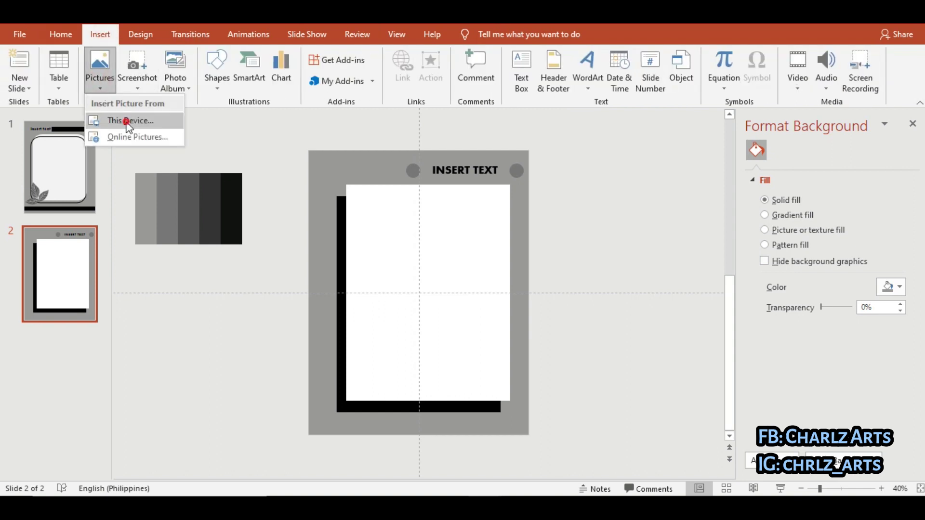
{"action": "left_click", "coordinate": [127, 121]}
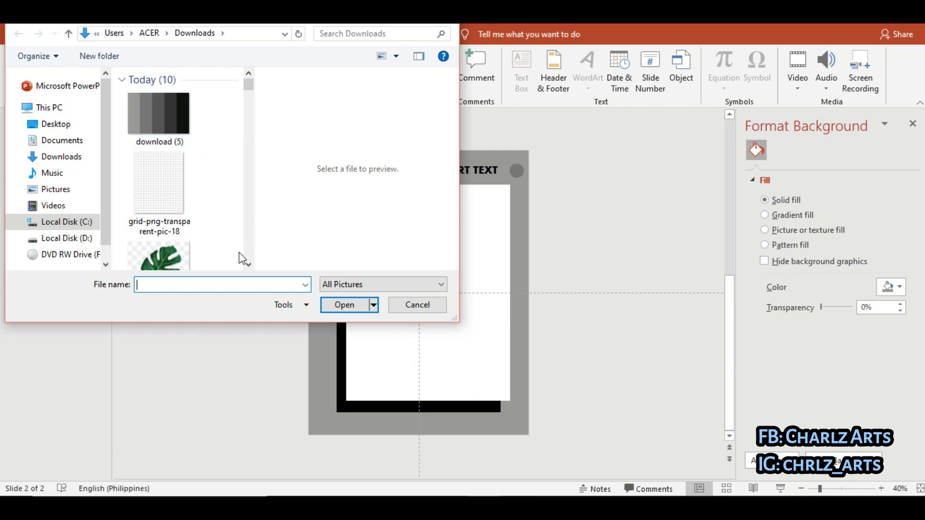
{"action": "left_click_drag", "start_coordinate": [248, 85], "coordinate": [258, 94]}
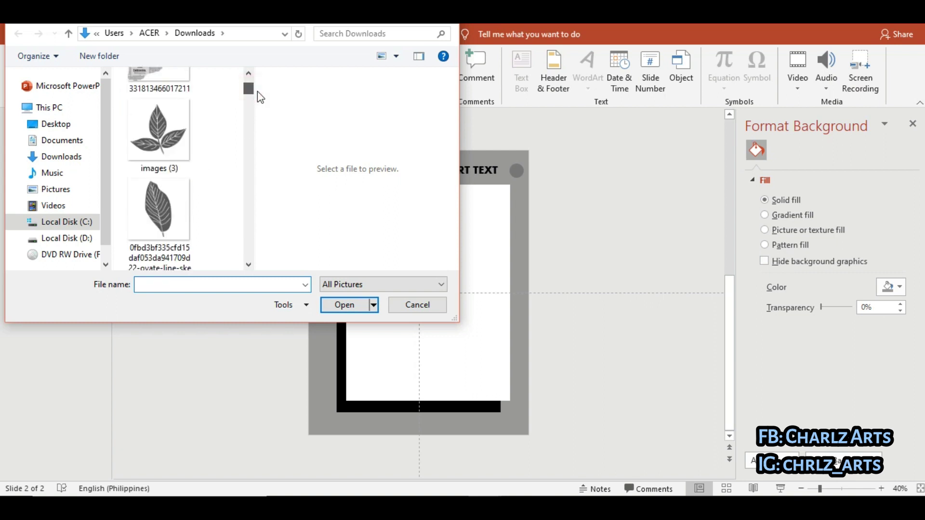
{"action": "left_click", "coordinate": [171, 204]}
{"action": "double_click", "coordinate": [172, 204]}
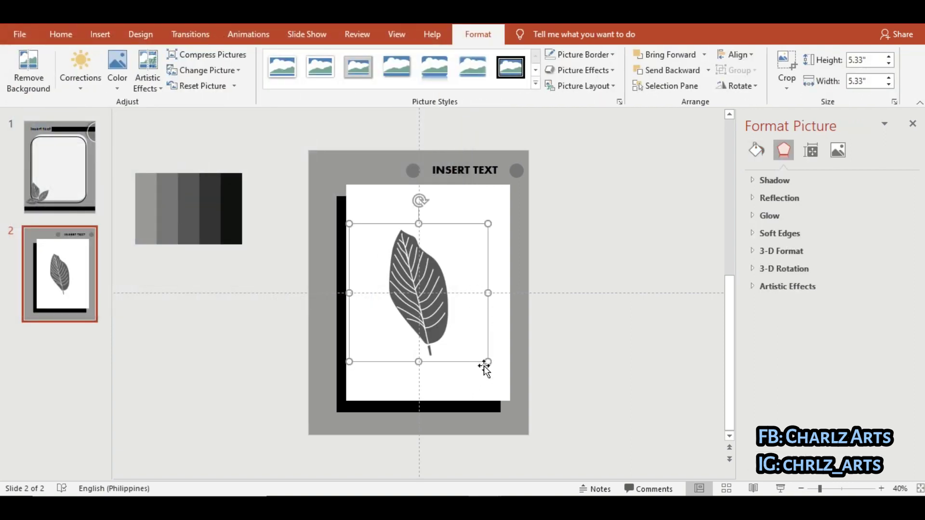
Enlarge the leaf to 4.92 in, tilt it counter-clockwise, and set it bottom-left
{"action": "left_click_drag", "start_coordinate": [484, 362], "coordinate": [448, 323]}
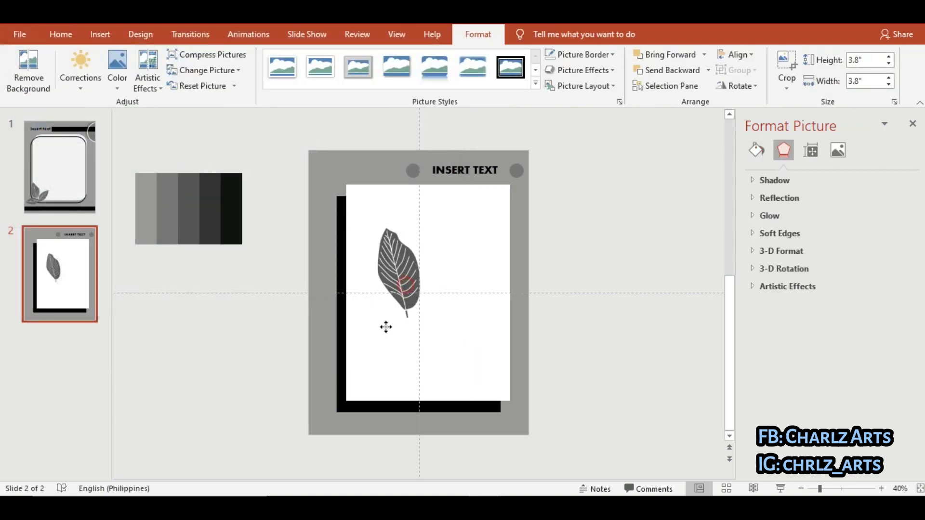
{"action": "left_click_drag", "start_coordinate": [399, 290], "coordinate": [359, 414]}
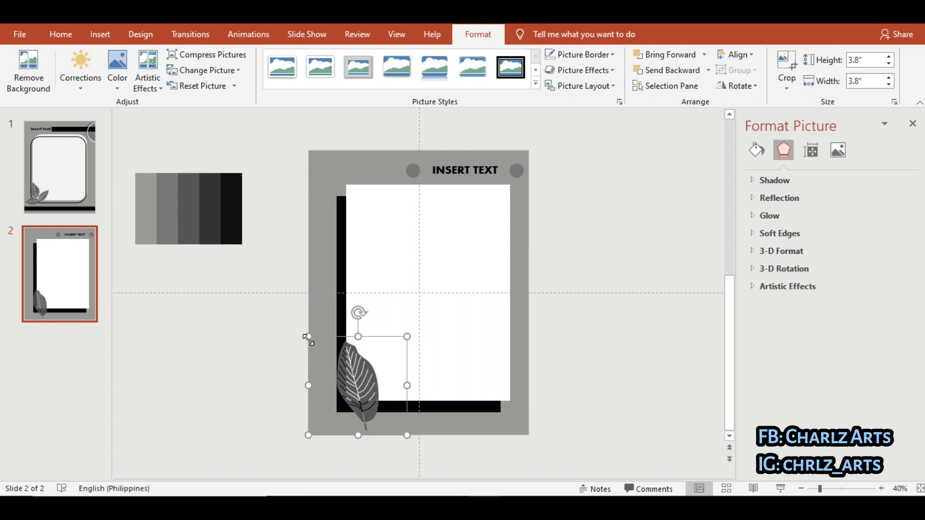
{"action": "left_click_drag", "start_coordinate": [308, 336], "coordinate": [306, 310]}
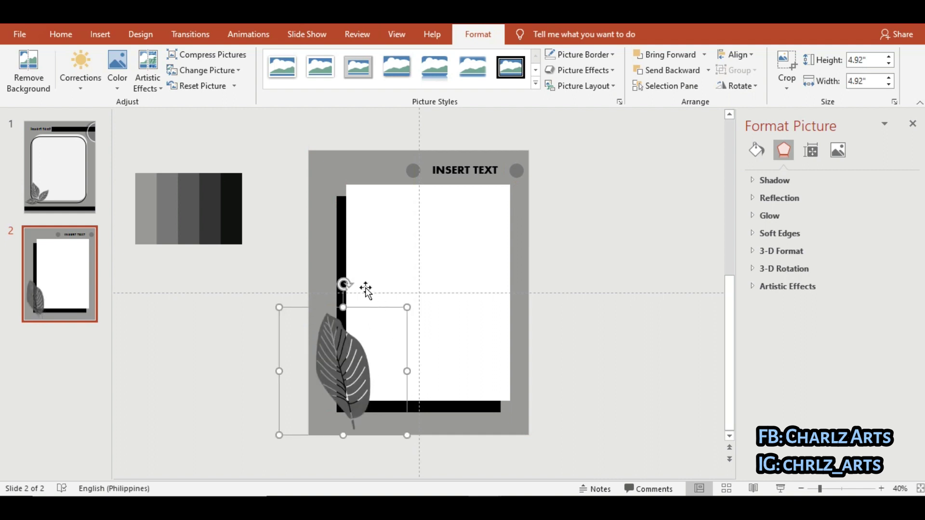
{"action": "left_click_drag", "start_coordinate": [346, 284], "coordinate": [330, 276]}
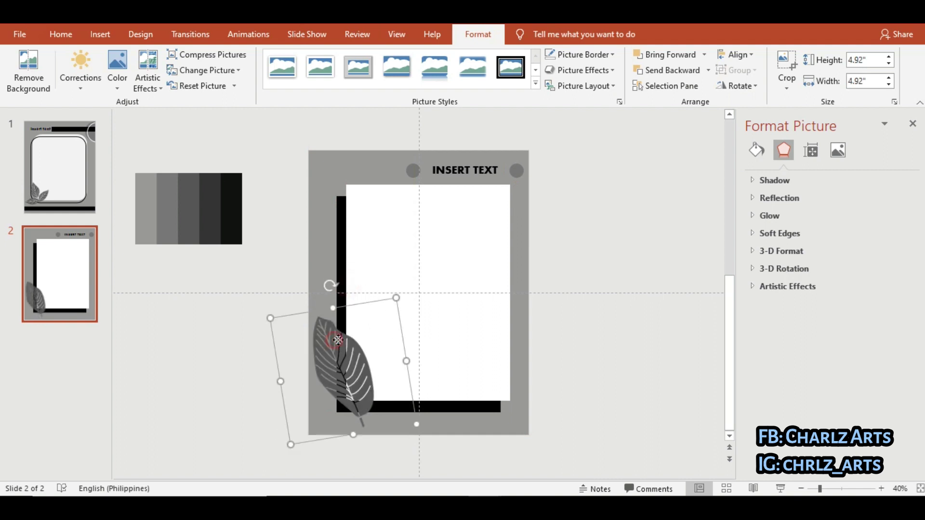
{"action": "mouse_move", "coordinate": [334, 337]}
{"action": "left_mouse_down"}
{"action": "mouse_move", "coordinate": [363, 331]}
{"action": "mouse_move", "coordinate": [331, 347]}
{"action": "left_mouse_up"}
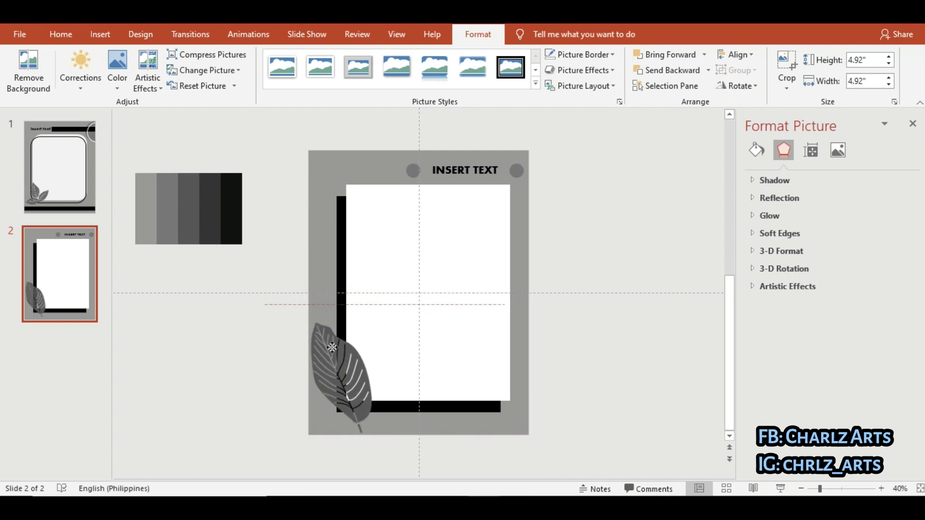
Cut the grey swatch strip and add a blank third slide
{"action": "left_click", "coordinate": [206, 196]}
{"action": "key", "text": "Delete"}
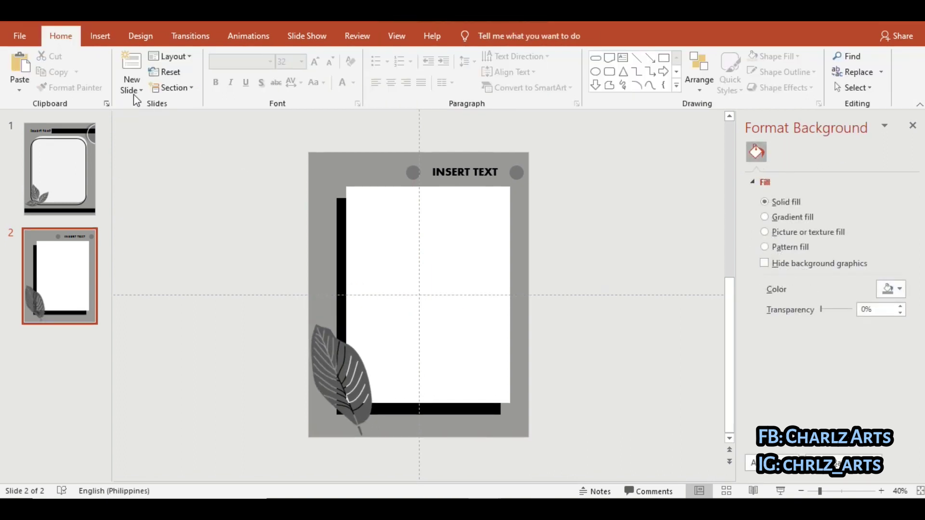
{"action": "left_click", "coordinate": [134, 91]}
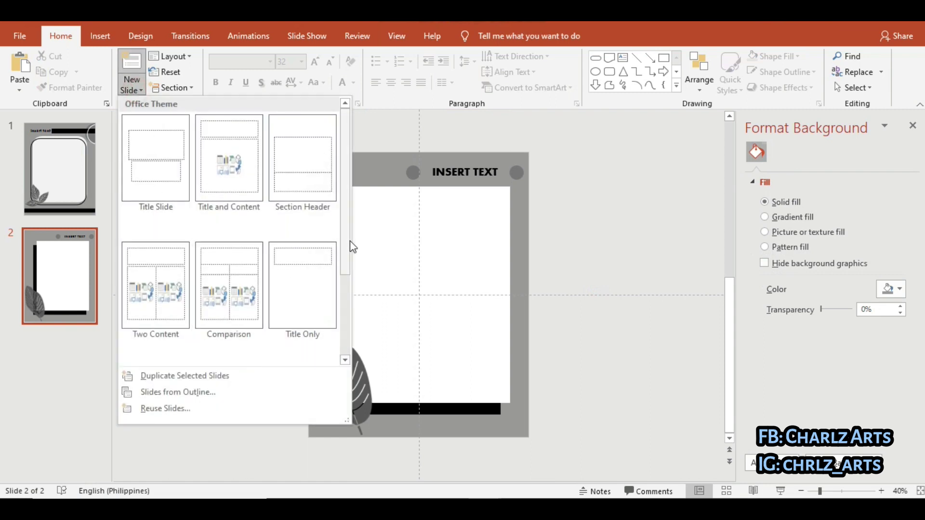
{"action": "scroll", "coordinate": [351, 242], "scroll_direction": "down", "scroll_amount": 3}
{"action": "left_click", "coordinate": [140, 278]}
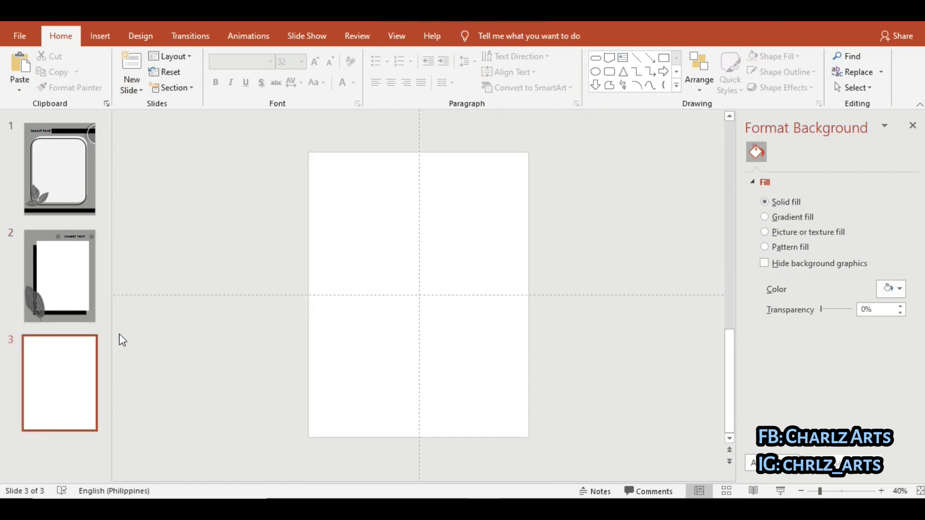
Paste the swatch strip beside slide three and give it a solid medium-grey background
{"action": "key", "text": "ctrl+v"}
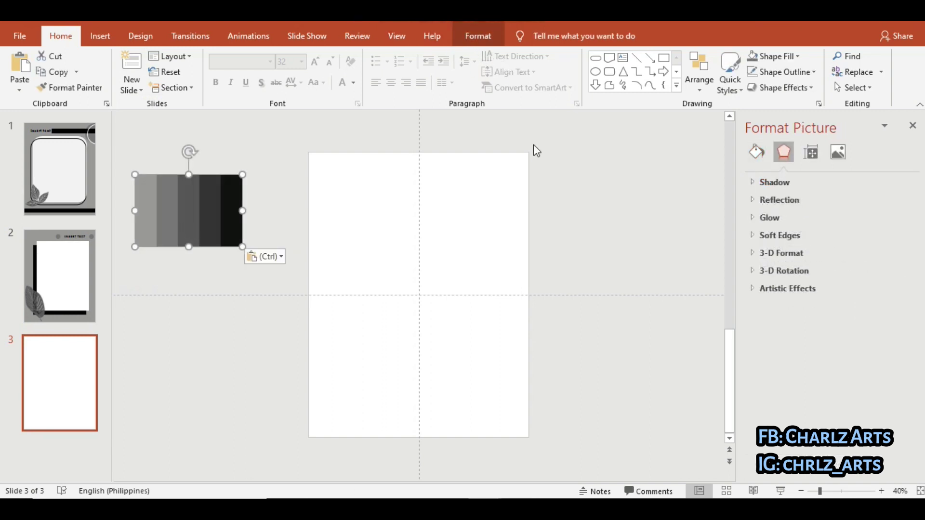
{"action": "left_click", "coordinate": [145, 37]}
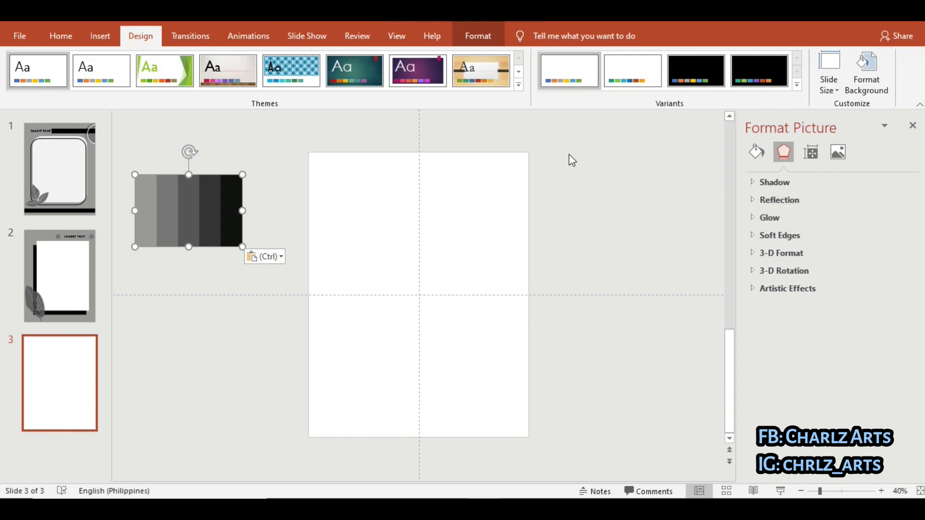
{"action": "left_click", "coordinate": [867, 73]}
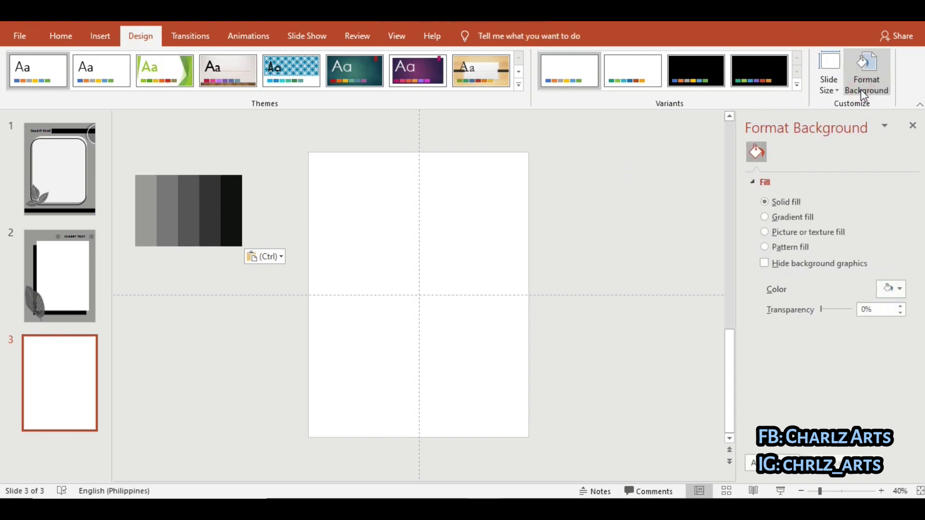
{"action": "left_click", "coordinate": [899, 291]}
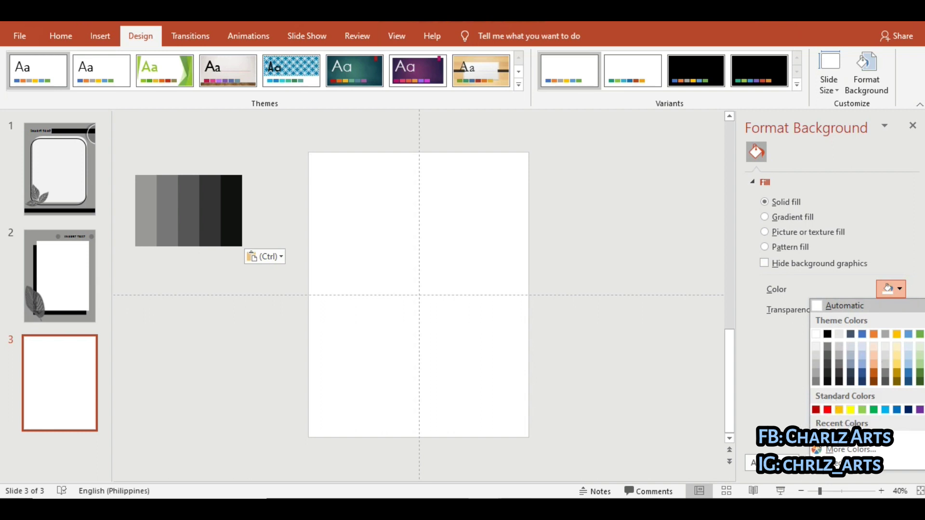
{"action": "left_click", "coordinate": [816, 437]}
Draw a square rectangle centred in the middle of the slide, nudged slightly down
{"action": "left_click", "coordinate": [99, 35]}
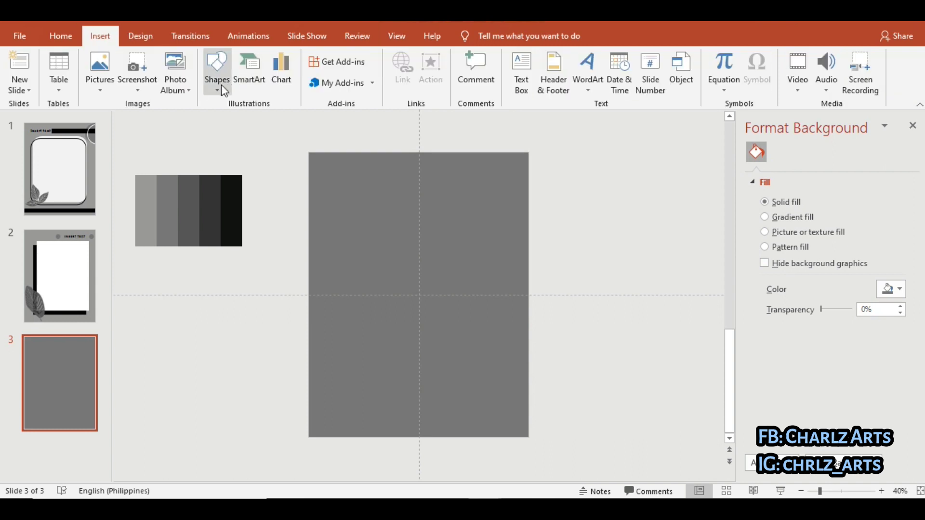
{"action": "left_click", "coordinate": [217, 82]}
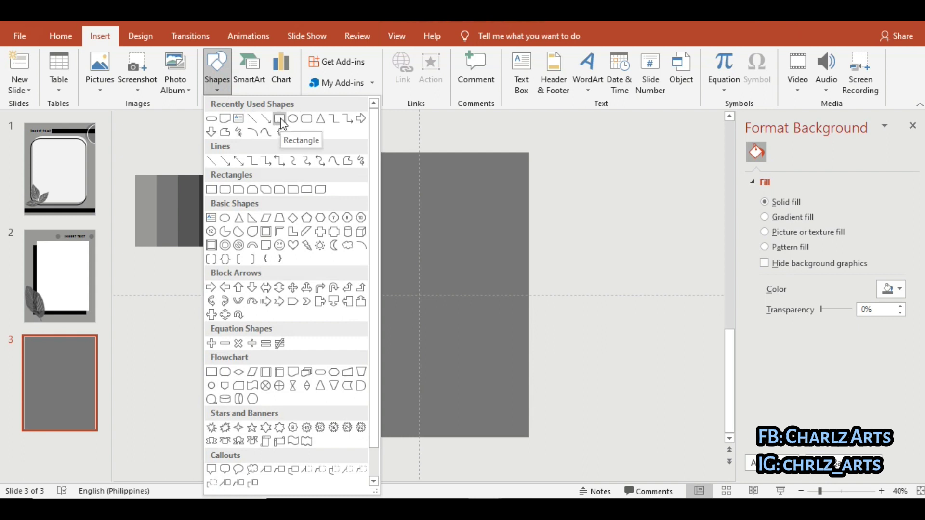
{"action": "left_click", "coordinate": [280, 121]}
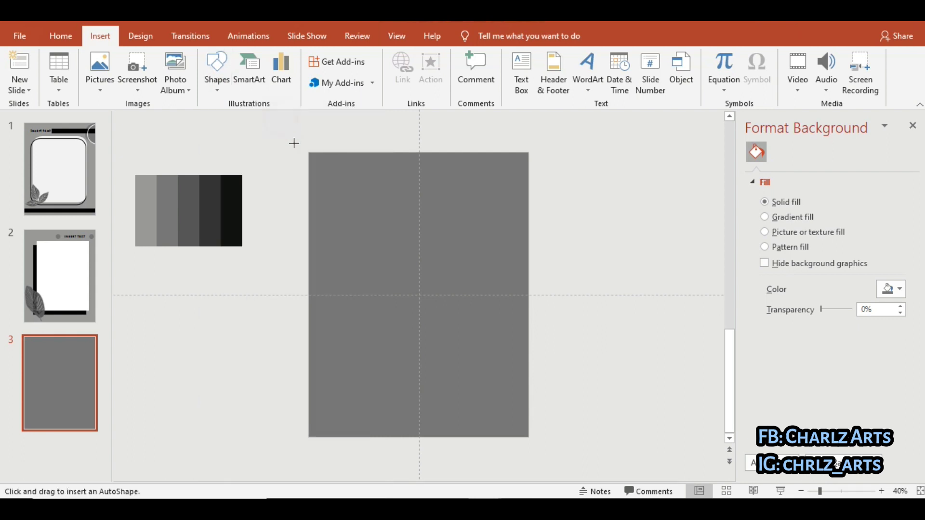
{"action": "mouse_move", "coordinate": [349, 211]}
{"action": "left_mouse_down"}
{"action": "mouse_move", "coordinate": [472, 351]}
{"action": "mouse_move", "coordinate": [510, 371]}
{"action": "left_mouse_up"}
{"action": "left_click_drag", "start_coordinate": [475, 331], "coordinate": [473, 331]}
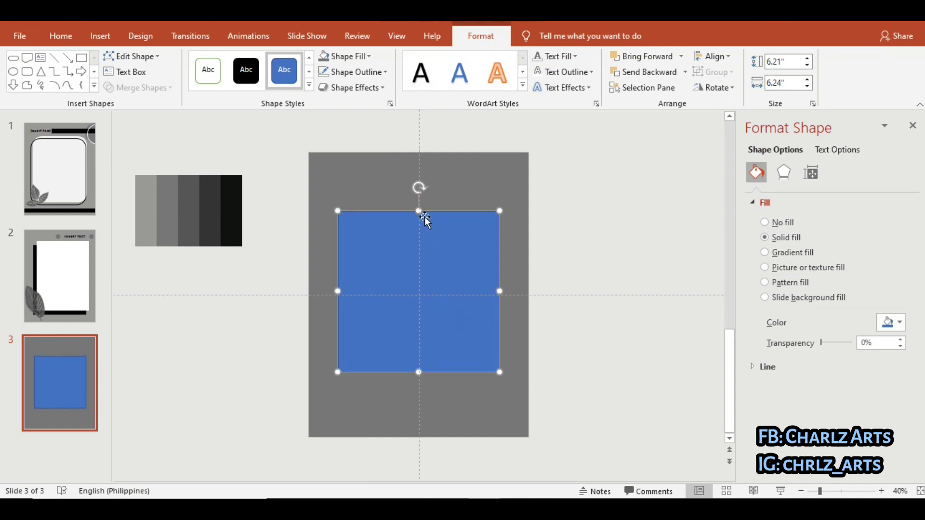
{"action": "key", "text": "Down"}
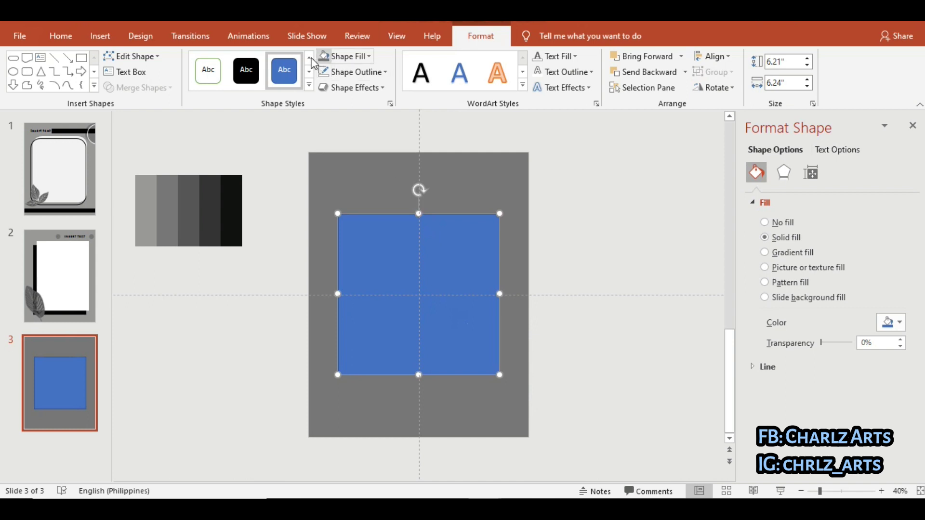
Fill the square white with no outline, then copy and paste a duplicate
{"action": "left_click", "coordinate": [345, 56]}
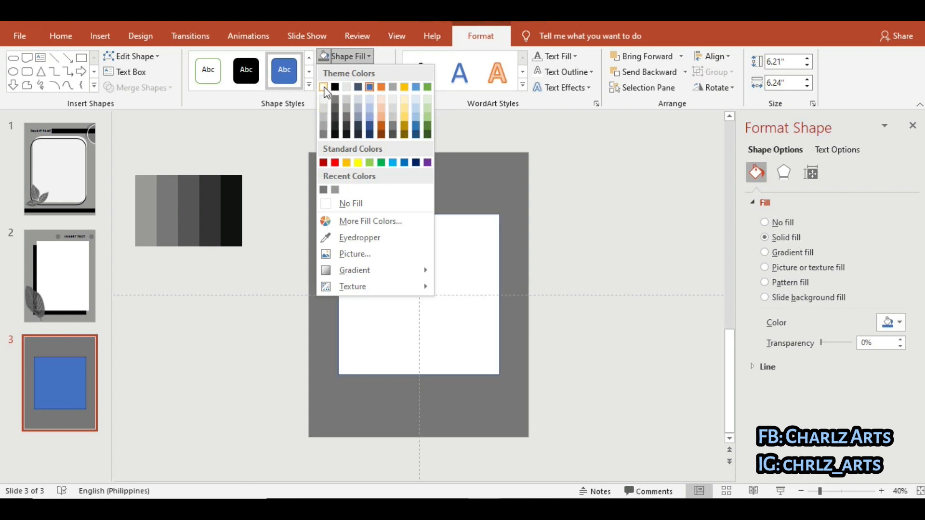
{"action": "left_click", "coordinate": [324, 86]}
{"action": "left_click", "coordinate": [342, 72]}
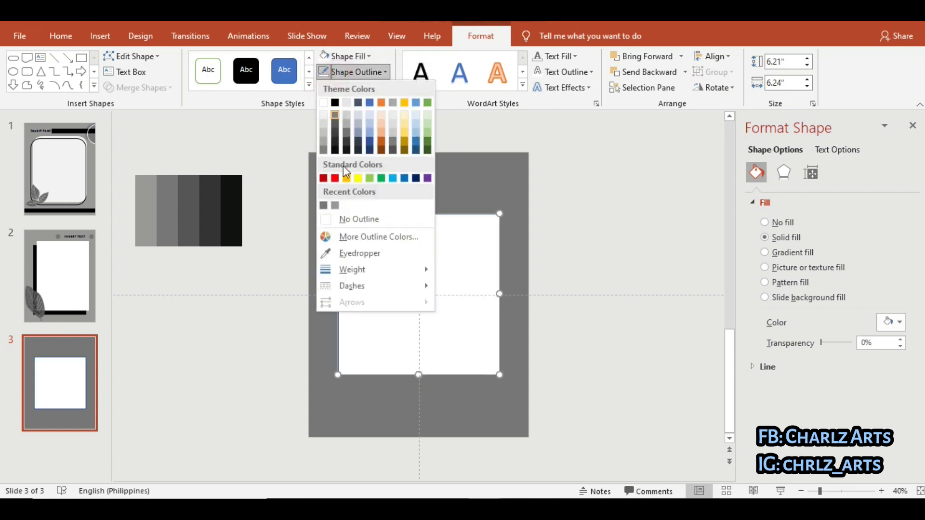
{"action": "left_click", "coordinate": [345, 218]}
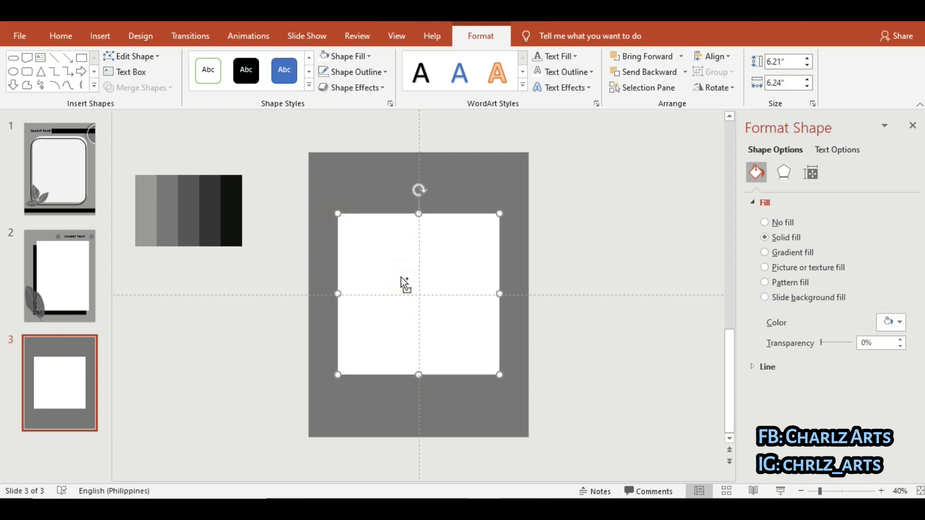
{"action": "key", "text": "ctrl+c"}
{"action": "key", "text": "ctrl+v"}
Make the copy an unfilled black-outline frame enlarged to surround the white square
{"action": "left_click", "coordinate": [360, 73]}
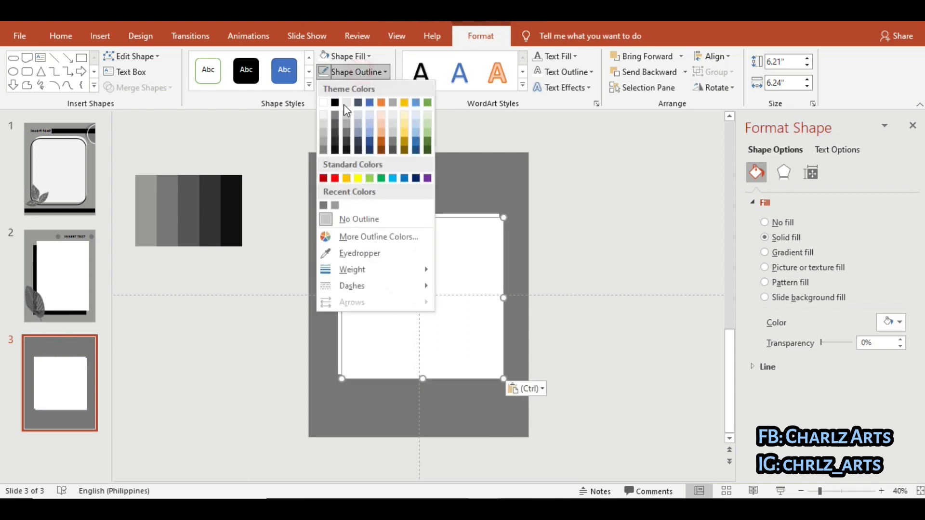
{"action": "left_click", "coordinate": [337, 105]}
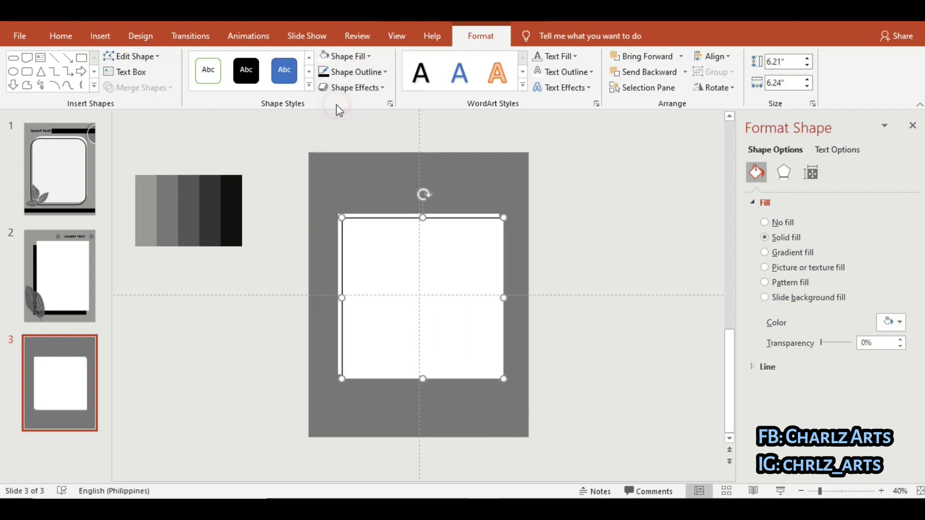
{"action": "left_click", "coordinate": [348, 57]}
{"action": "left_click", "coordinate": [355, 203]}
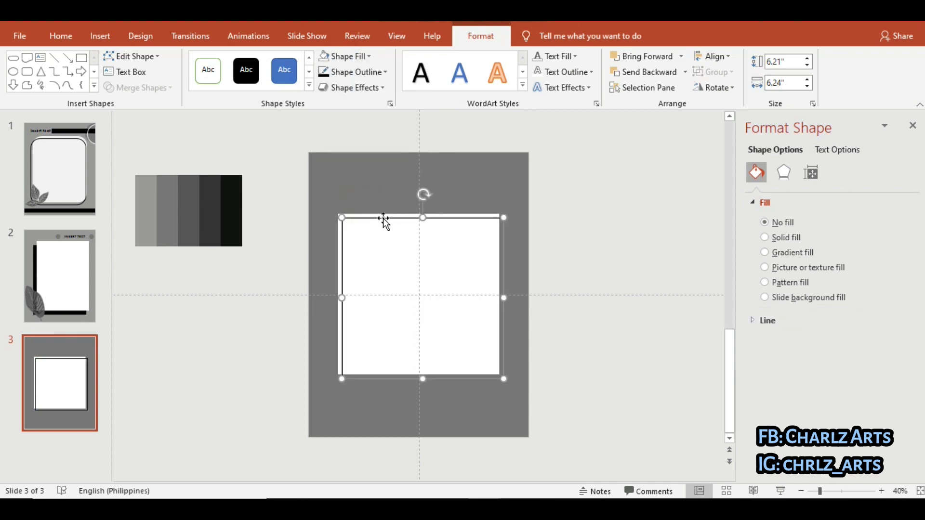
{"action": "left_click_drag", "start_coordinate": [381, 221], "coordinate": [374, 200]}
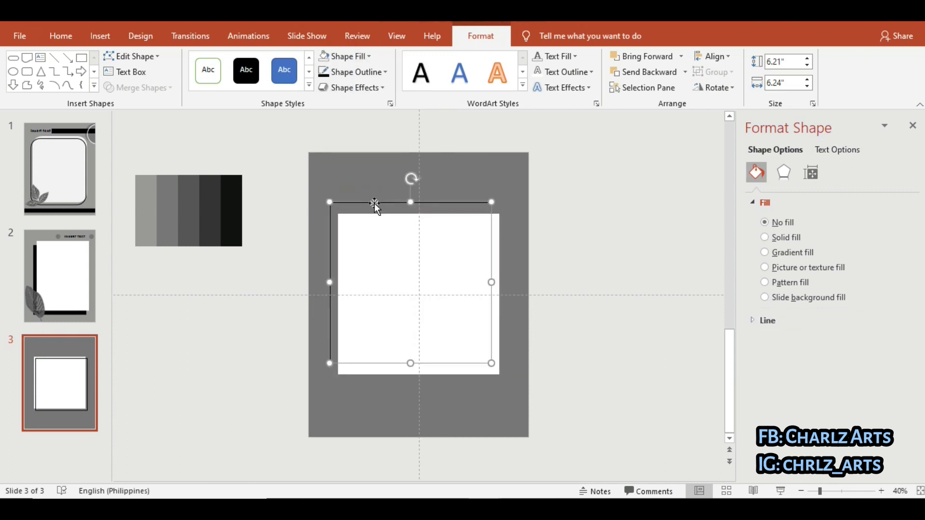
{"action": "left_click_drag", "start_coordinate": [491, 364], "coordinate": [507, 384]}
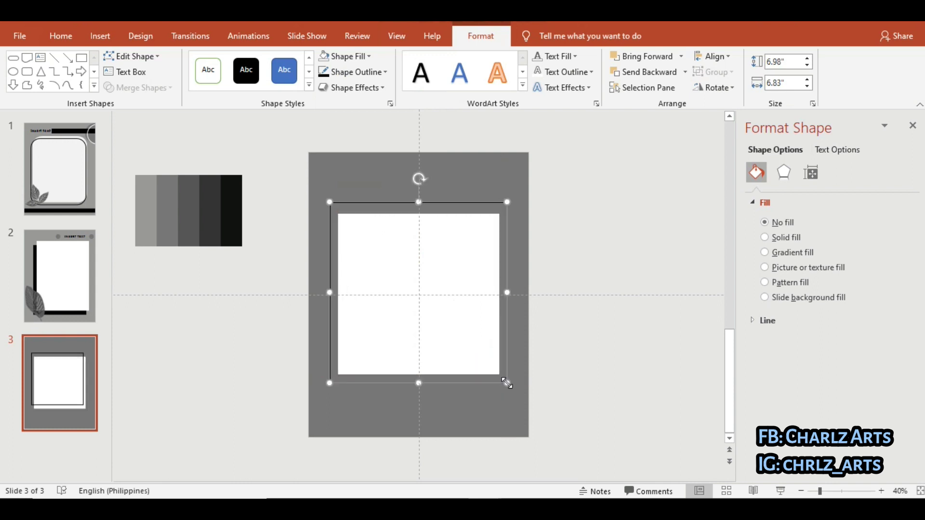
{"action": "key", "text": "Down"}
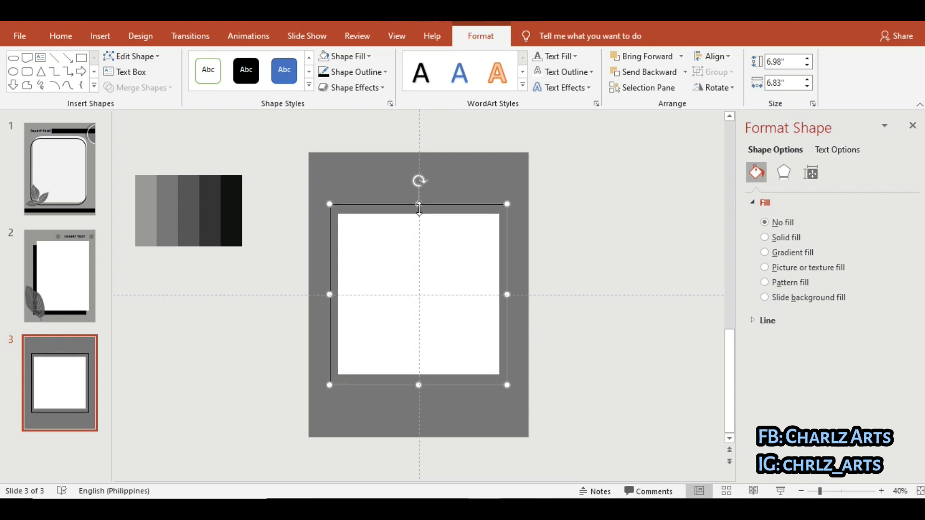
Paste a second outline frame and tilt it slightly clockwise over the first
{"action": "key", "text": "ctrl+v"}
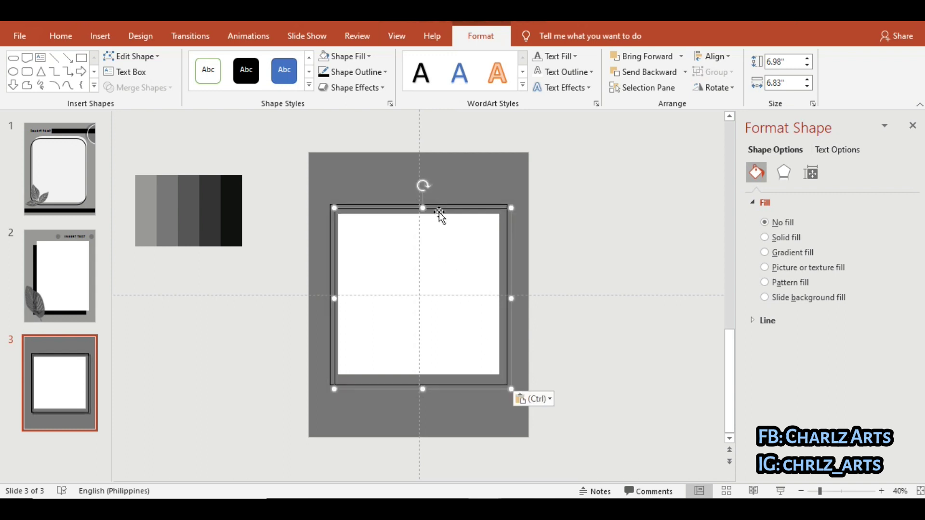
{"action": "left_click_drag", "start_coordinate": [425, 186], "coordinate": [432, 186]}
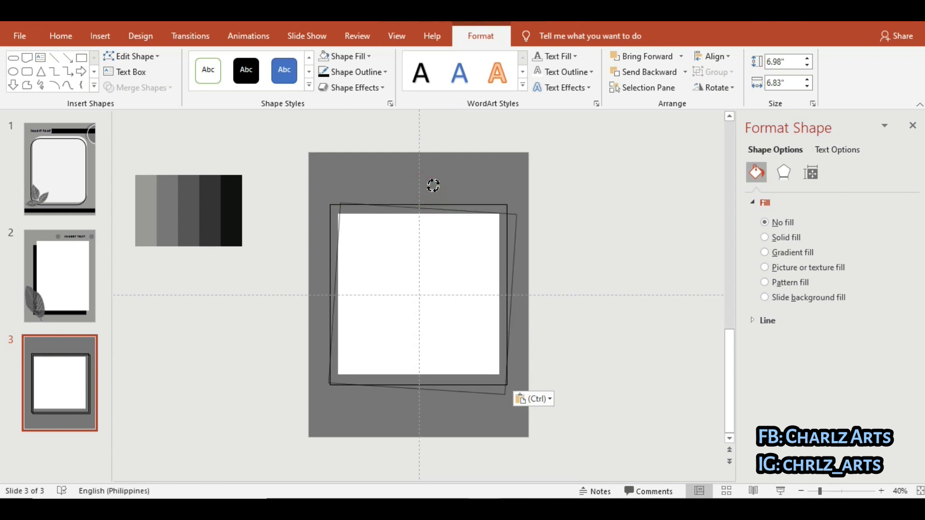
{"action": "key", "text": "Left"}
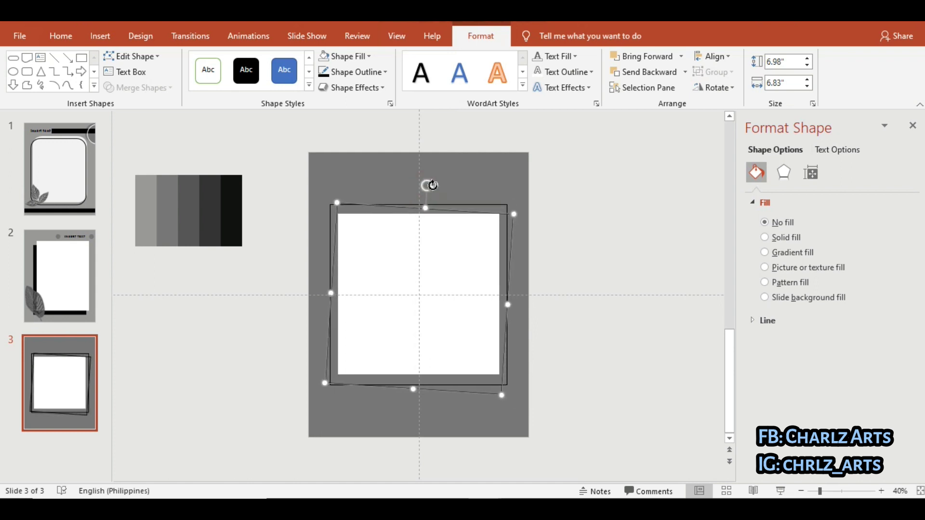
{"action": "left_click", "coordinate": [580, 250]}
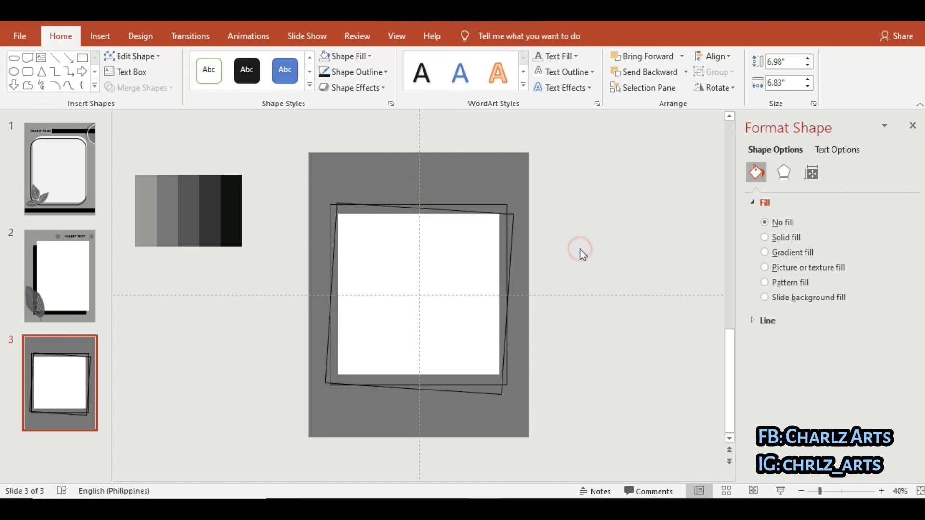
{"action": "left_click", "coordinate": [101, 35]}
{"action": "left_click", "coordinate": [100, 67]}
Insert the outlined leaf image from the Downloads folder
{"action": "left_click", "coordinate": [135, 123]}
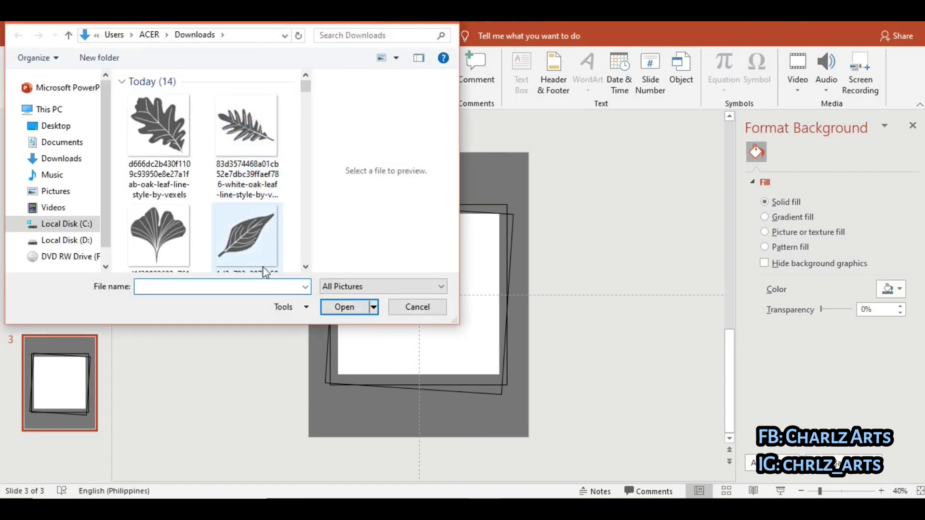
{"action": "left_click", "coordinate": [265, 272]}
{"action": "double_click", "coordinate": [264, 271]}
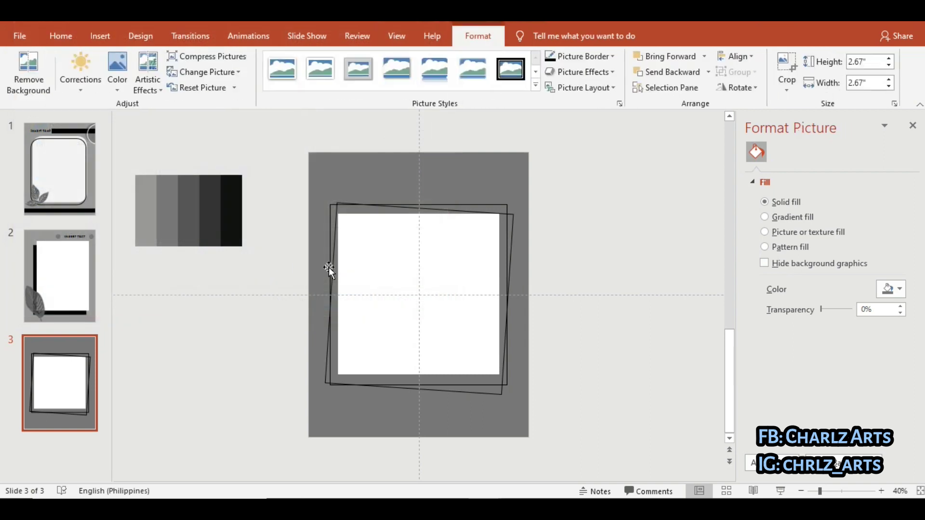
Tilt the leaf picture and place it overlapping the frames' lower-left corner
{"action": "left_click", "coordinate": [461, 259]}
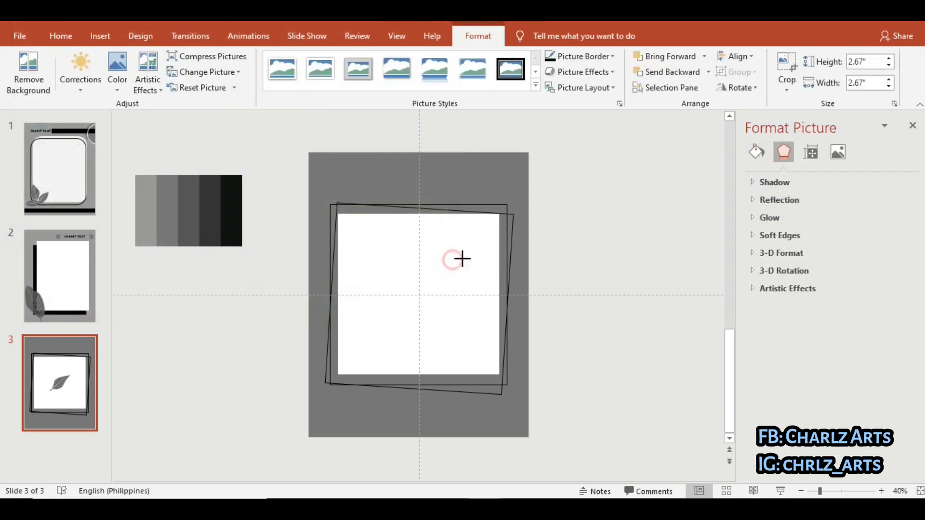
{"action": "left_click_drag", "start_coordinate": [417, 335], "coordinate": [437, 387]}
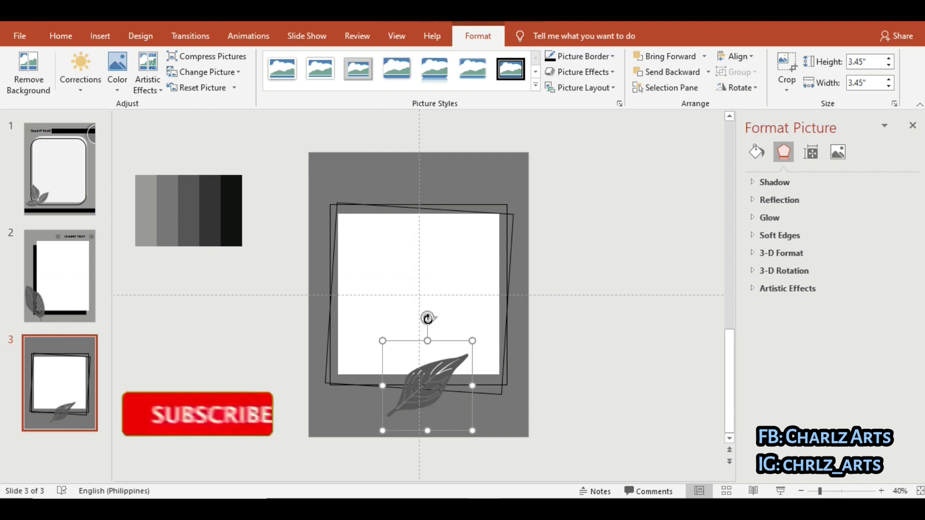
{"action": "mouse_move", "coordinate": [427, 316]}
{"action": "left_mouse_down"}
{"action": "mouse_move", "coordinate": [352, 361]}
{"action": "mouse_move", "coordinate": [357, 384]}
{"action": "left_mouse_up"}
{"action": "mouse_move", "coordinate": [416, 391]}
{"action": "left_mouse_down"}
{"action": "mouse_move", "coordinate": [321, 386]}
{"action": "mouse_move", "coordinate": [346, 369]}
{"action": "left_mouse_up"}
{"action": "left_click", "coordinate": [274, 120]}
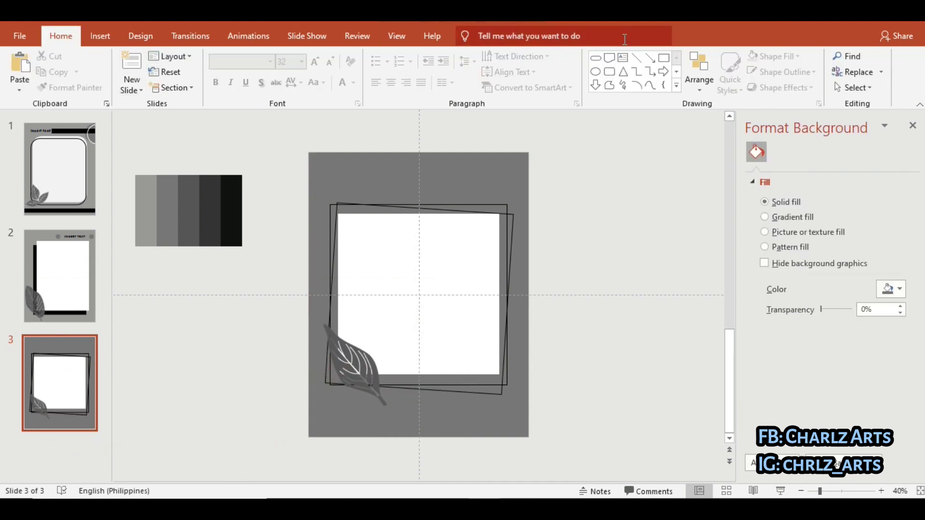
{"action": "left_click", "coordinate": [625, 65]}
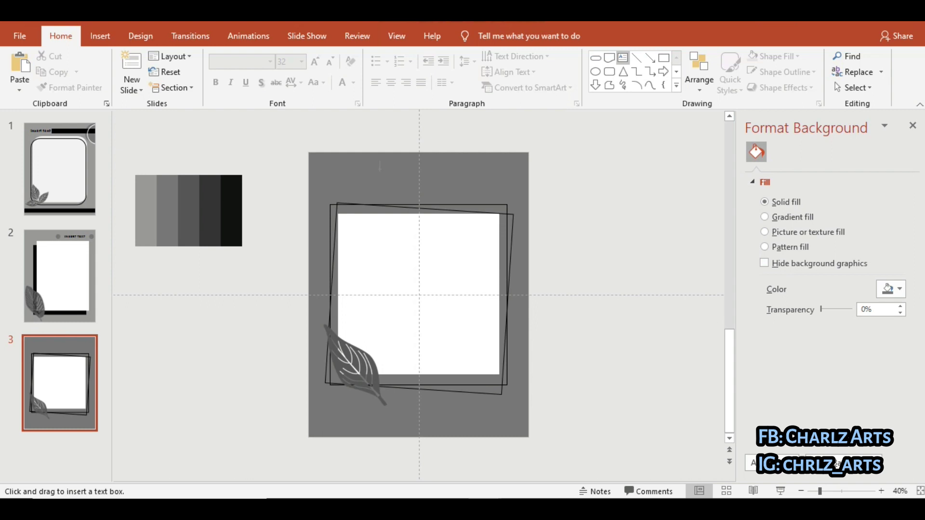
Add an 'INSERT TEXT' text box at the slide top in Aharoni, size 28
{"action": "left_click_drag", "start_coordinate": [380, 168], "coordinate": [486, 192]}
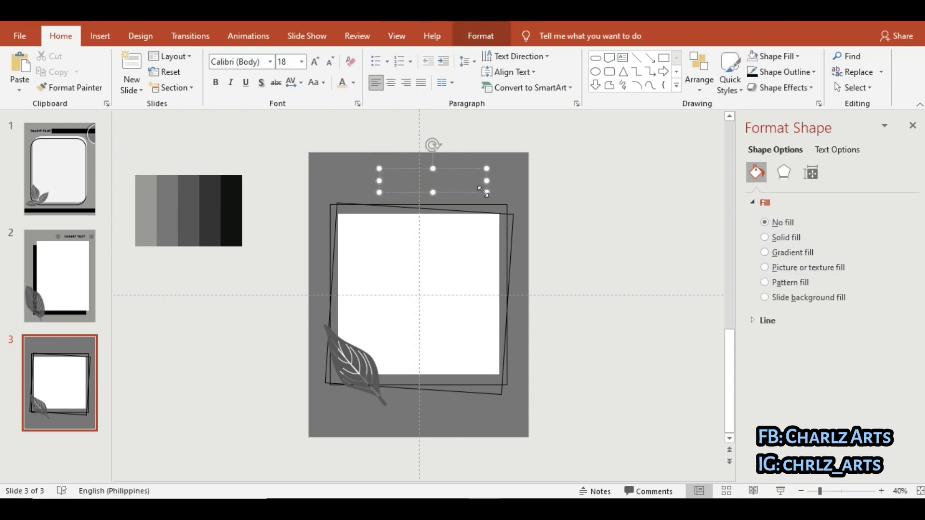
{"action": "type", "text": "INSERT TEXT"}
{"action": "left_click", "coordinate": [330, 62]}
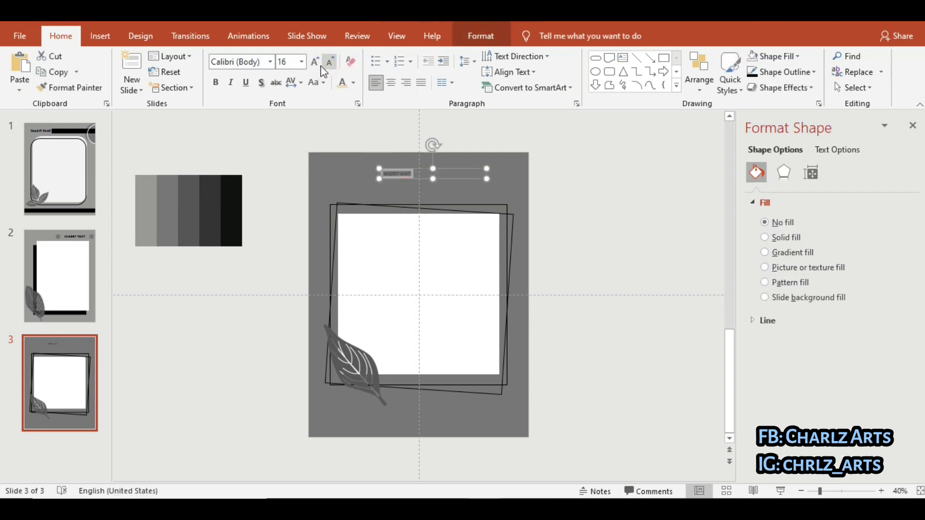
{"action": "left_click", "coordinate": [318, 65]}
{"action": "left_click", "coordinate": [316, 65]}
{"action": "left_click", "coordinate": [272, 64]}
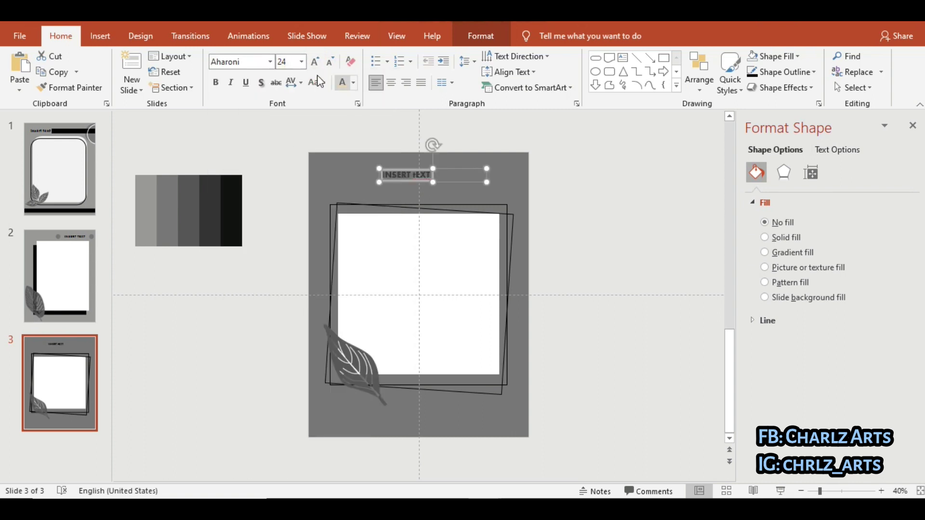
{"action": "left_click", "coordinate": [315, 62]}
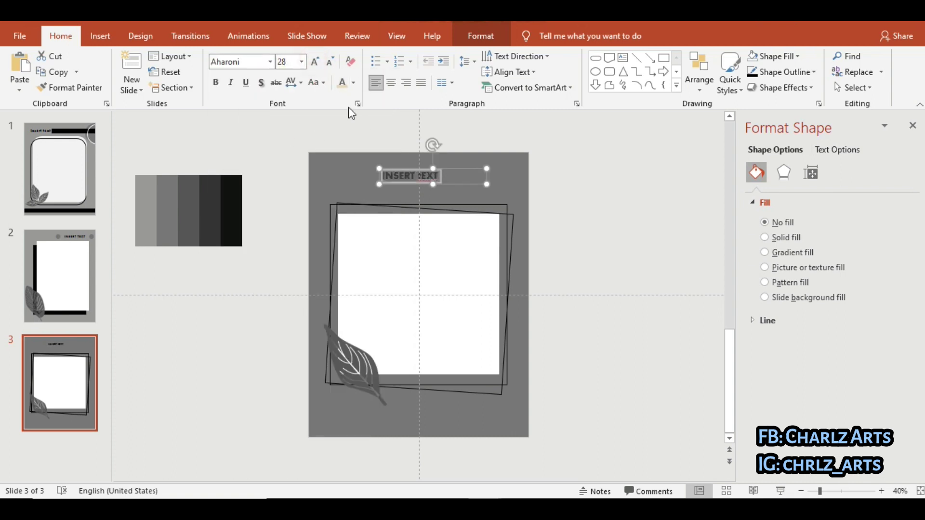
Centre the heading, enlarge it to about 36 pt, and centre its box horizontally
{"action": "left_click", "coordinate": [422, 177]}
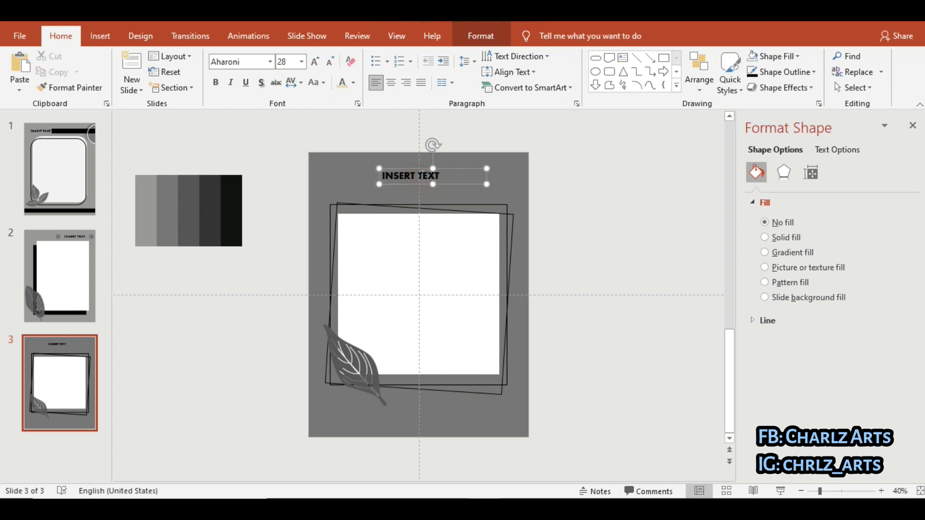
{"action": "left_click", "coordinate": [390, 83]}
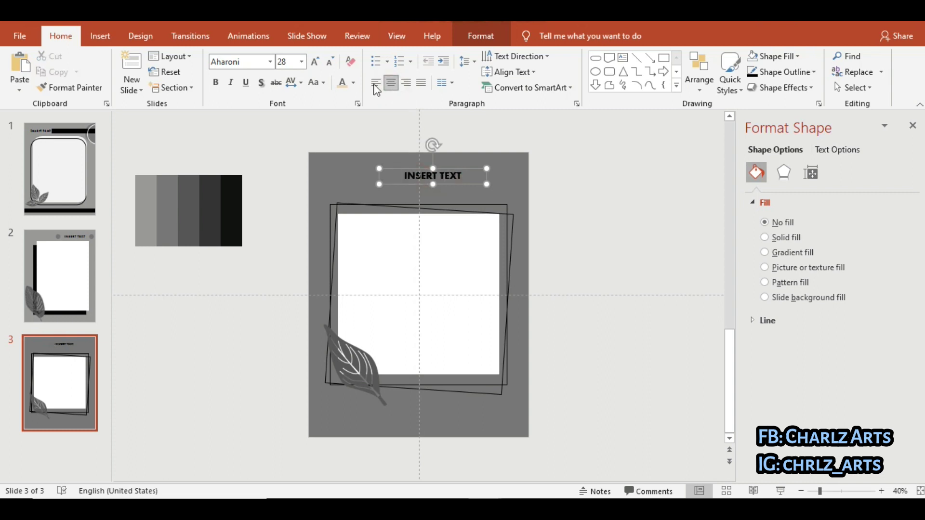
{"action": "left_click", "coordinate": [315, 61]}
{"action": "left_click_drag", "start_coordinate": [453, 166], "coordinate": [439, 166]}
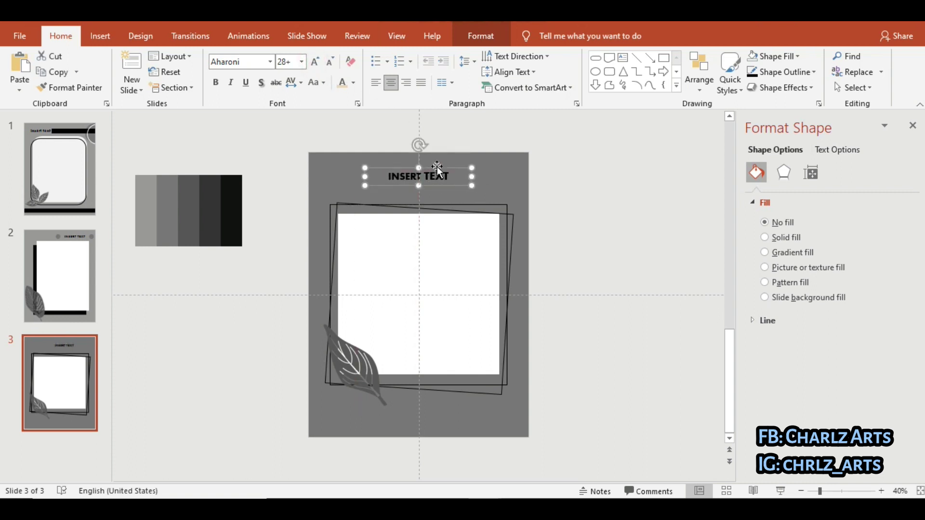
{"action": "left_click", "coordinate": [617, 273]}
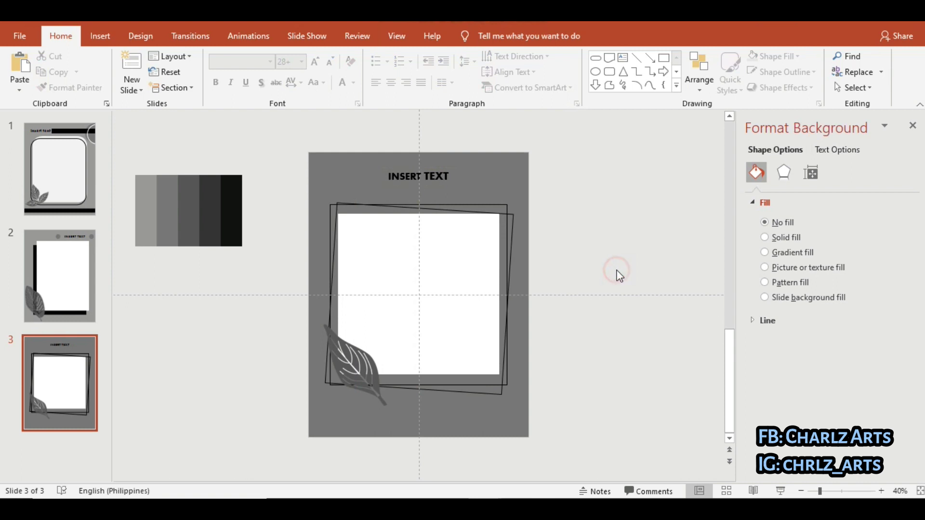
{"action": "left_click", "coordinate": [426, 177]}
{"action": "key", "text": "ctrl+a"}
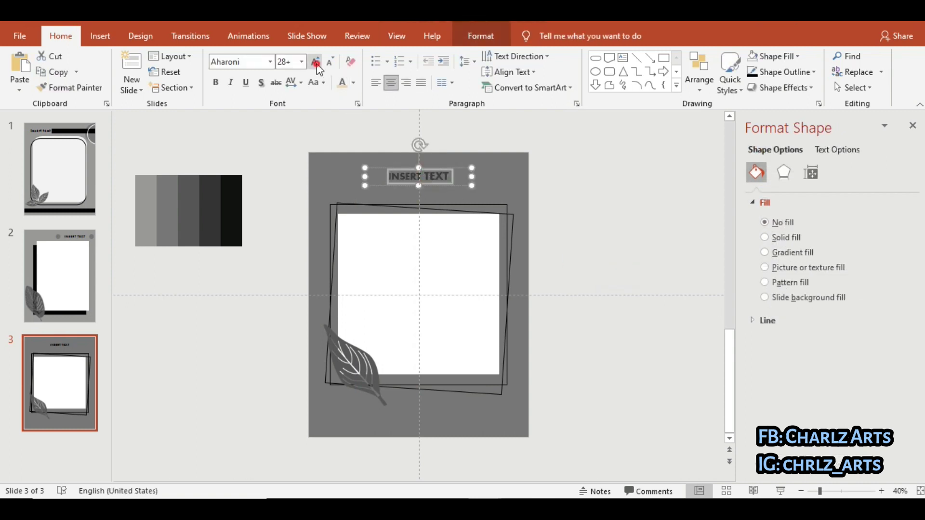
{"action": "left_click", "coordinate": [316, 62]}
{"action": "left_click", "coordinate": [579, 202]}
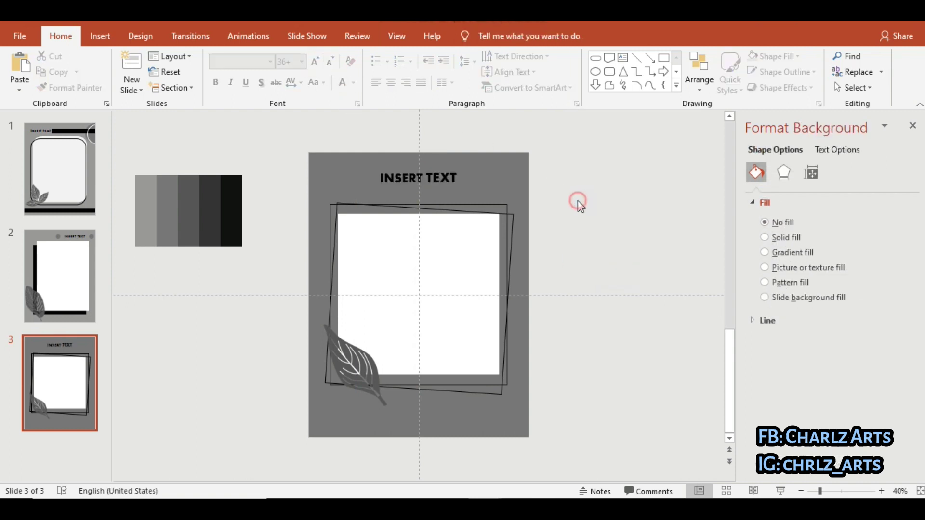